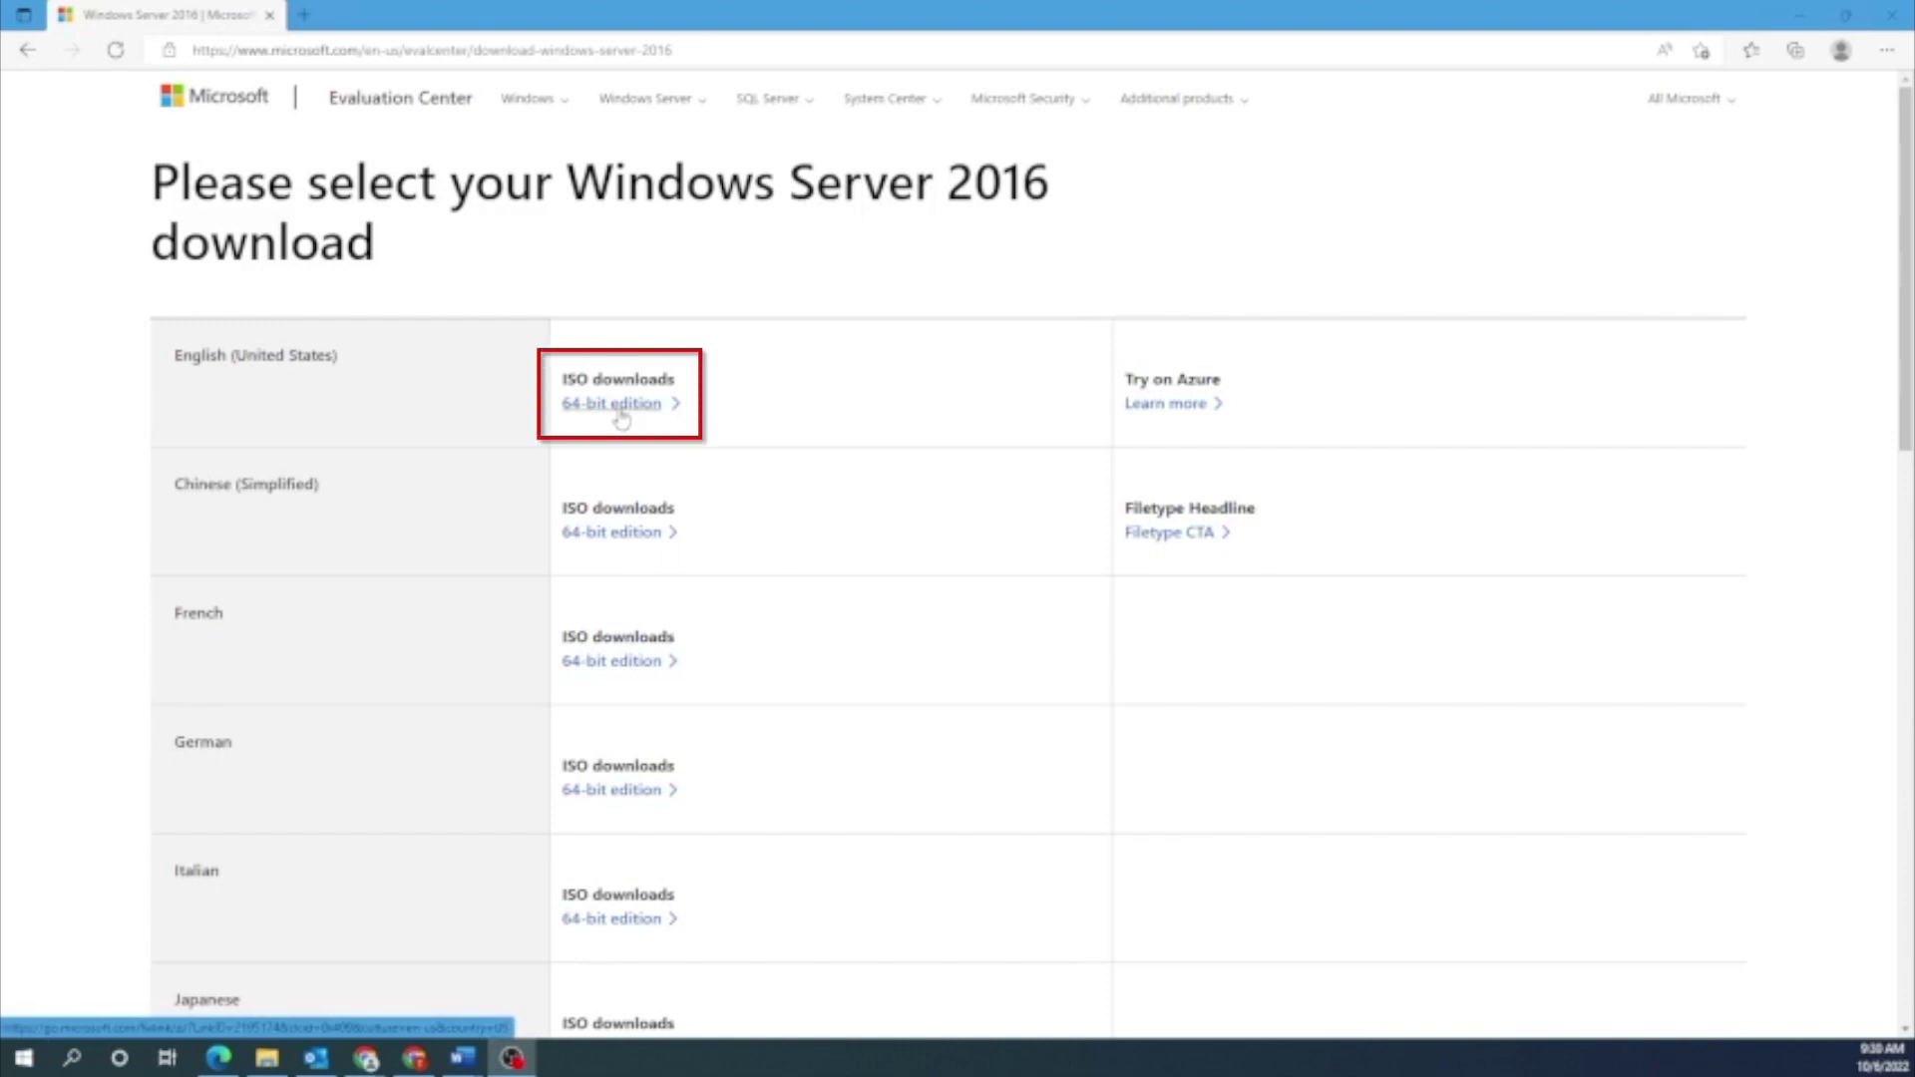
# Download the 64-bit English (United States) Windows Server 2016 ISO from the Evaluation Center
pyautogui.click(621, 404)
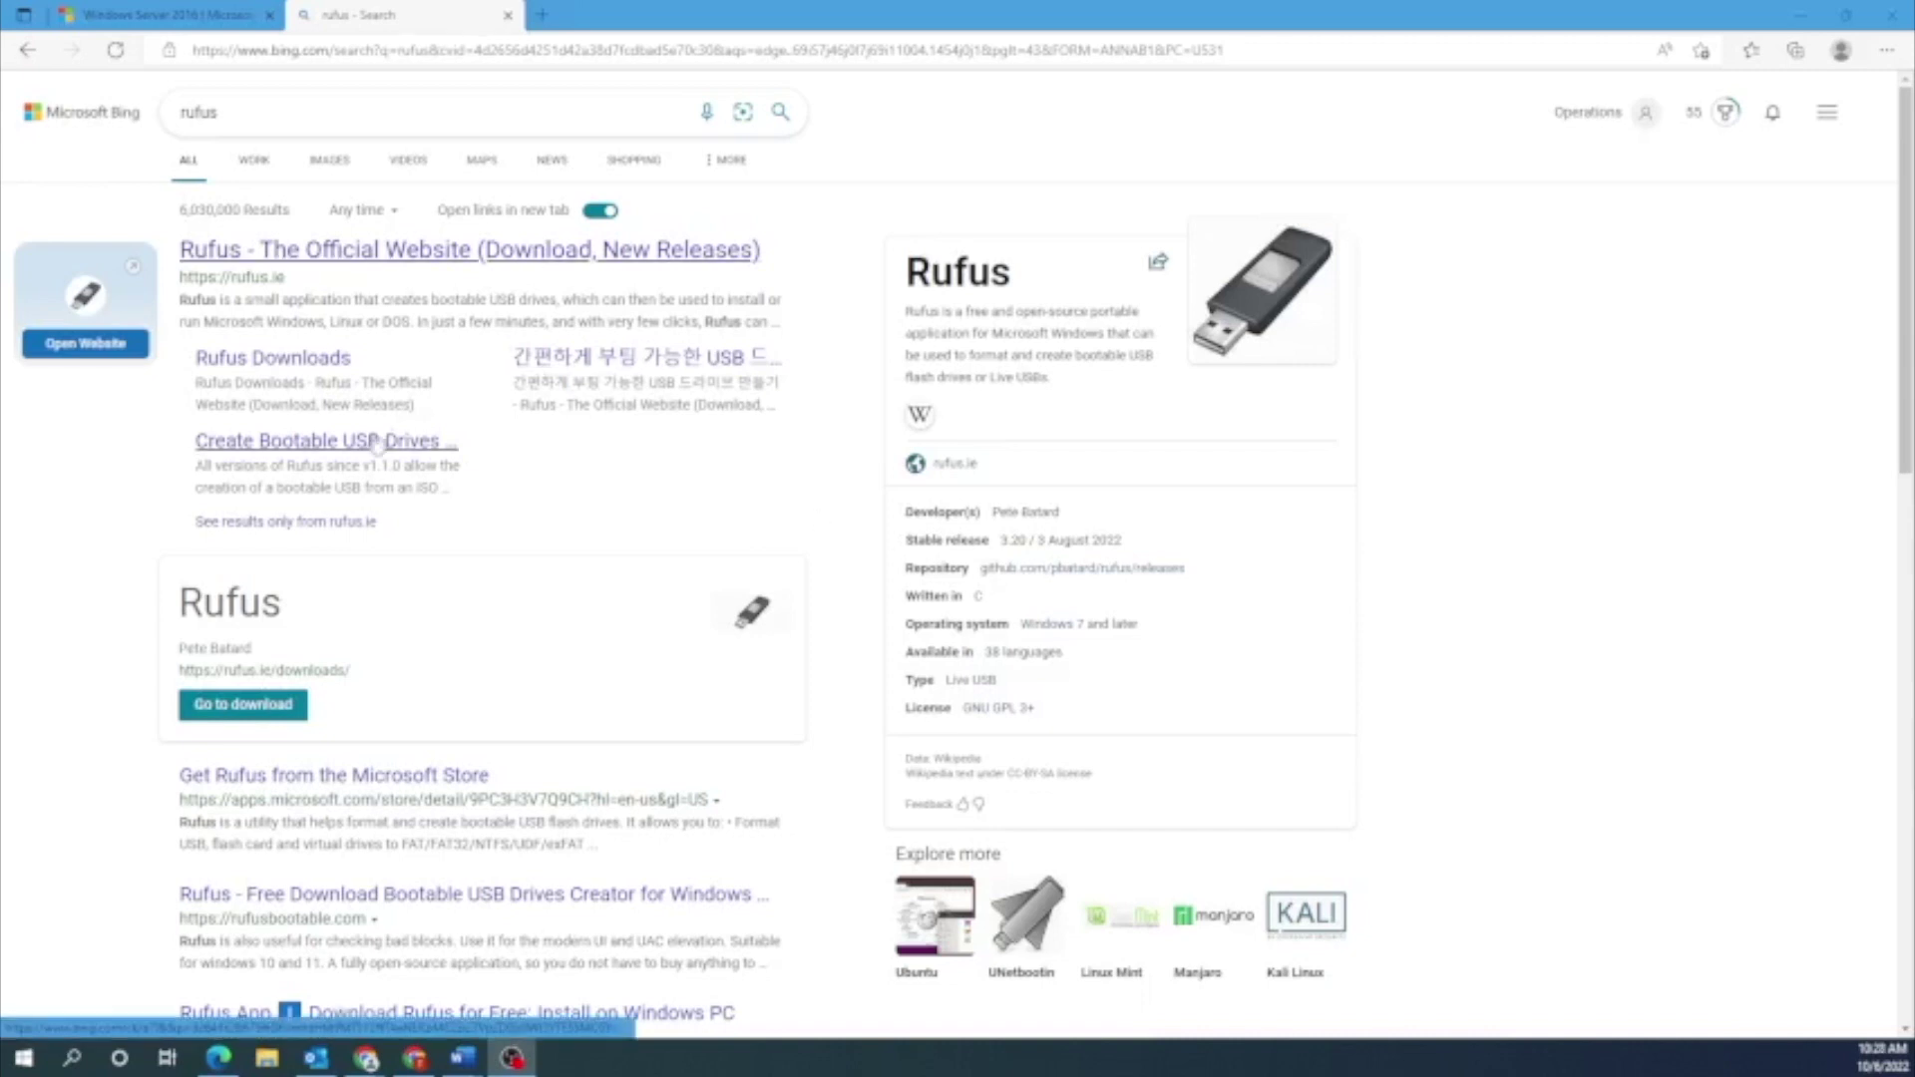
# Download Rufus 3.20 from rufus.ie, dismiss the ad, and move the Rufus window left
pyautogui.click(281, 271)
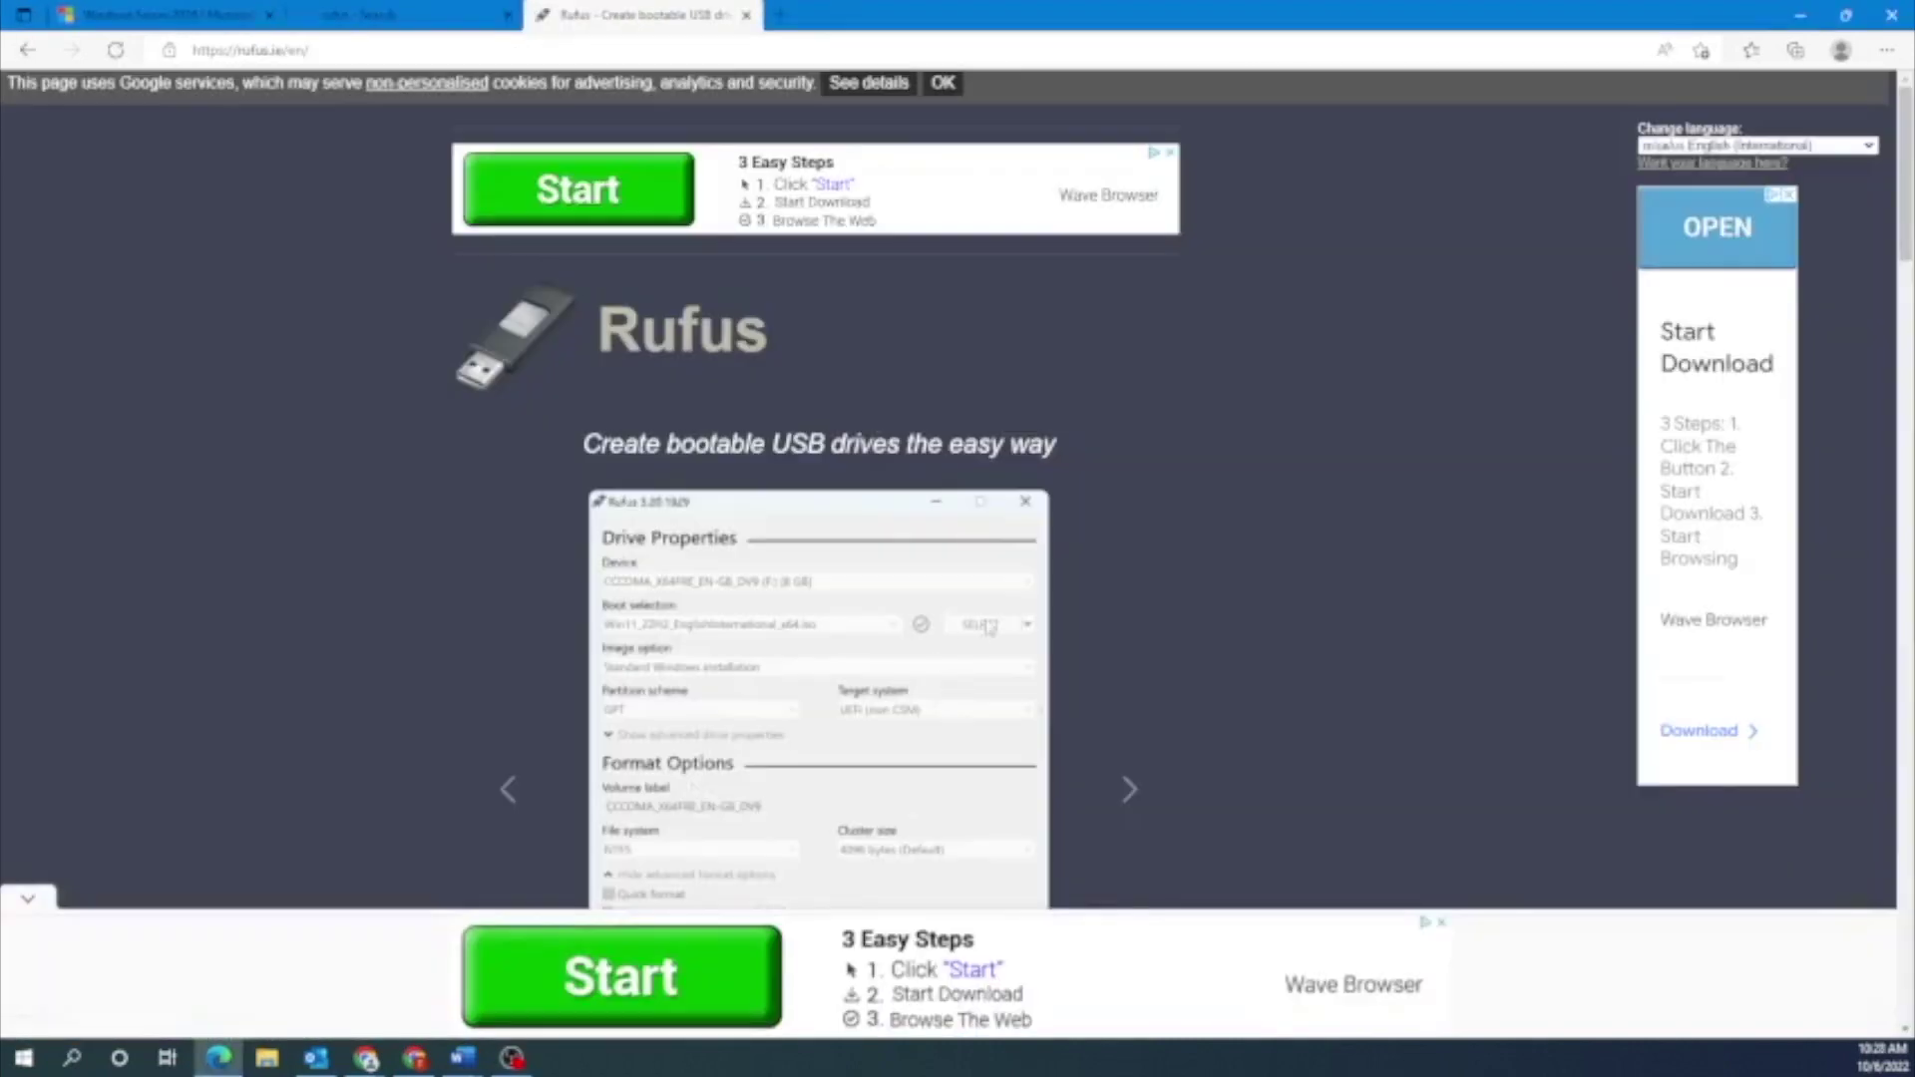
pyautogui.scroll(-5, 1086, 631)
pyautogui.scroll(-3, 1086, 630)
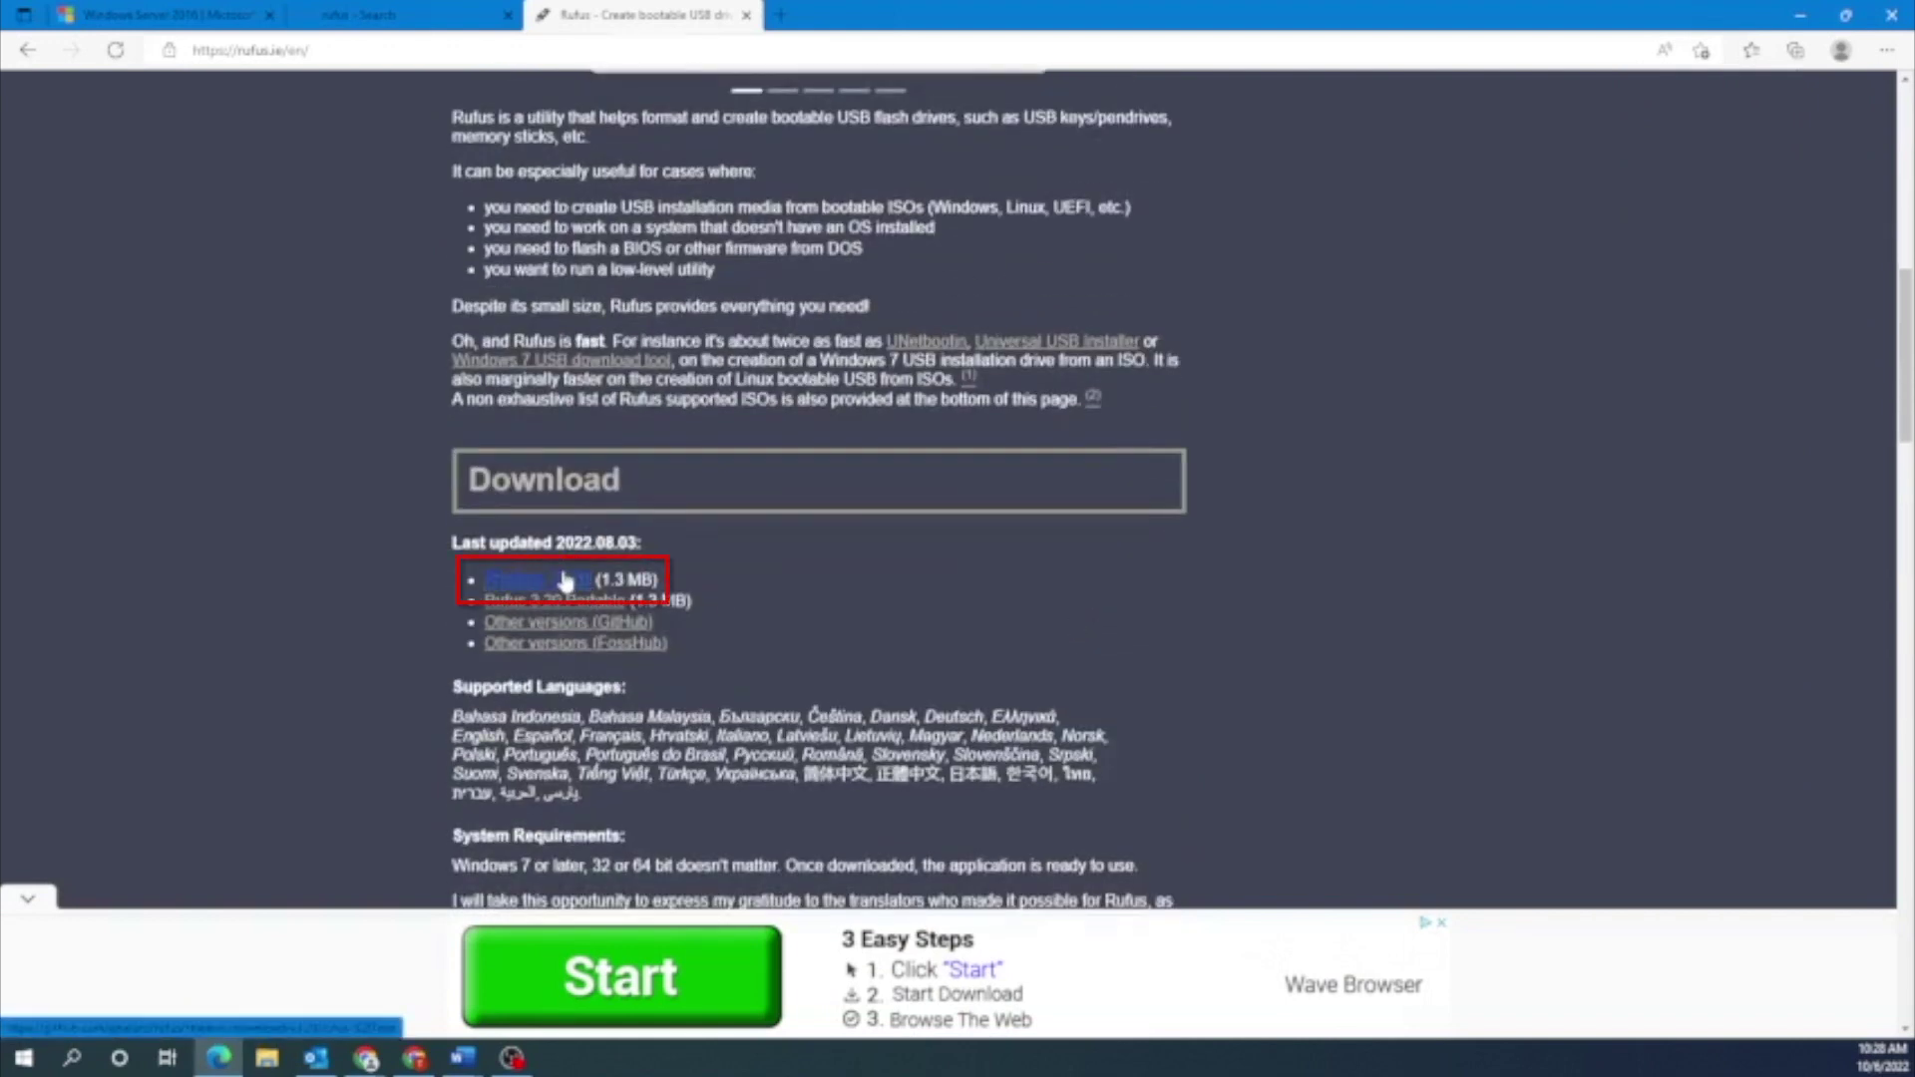
pyautogui.click(499, 580)
pyautogui.click(1106, 327)
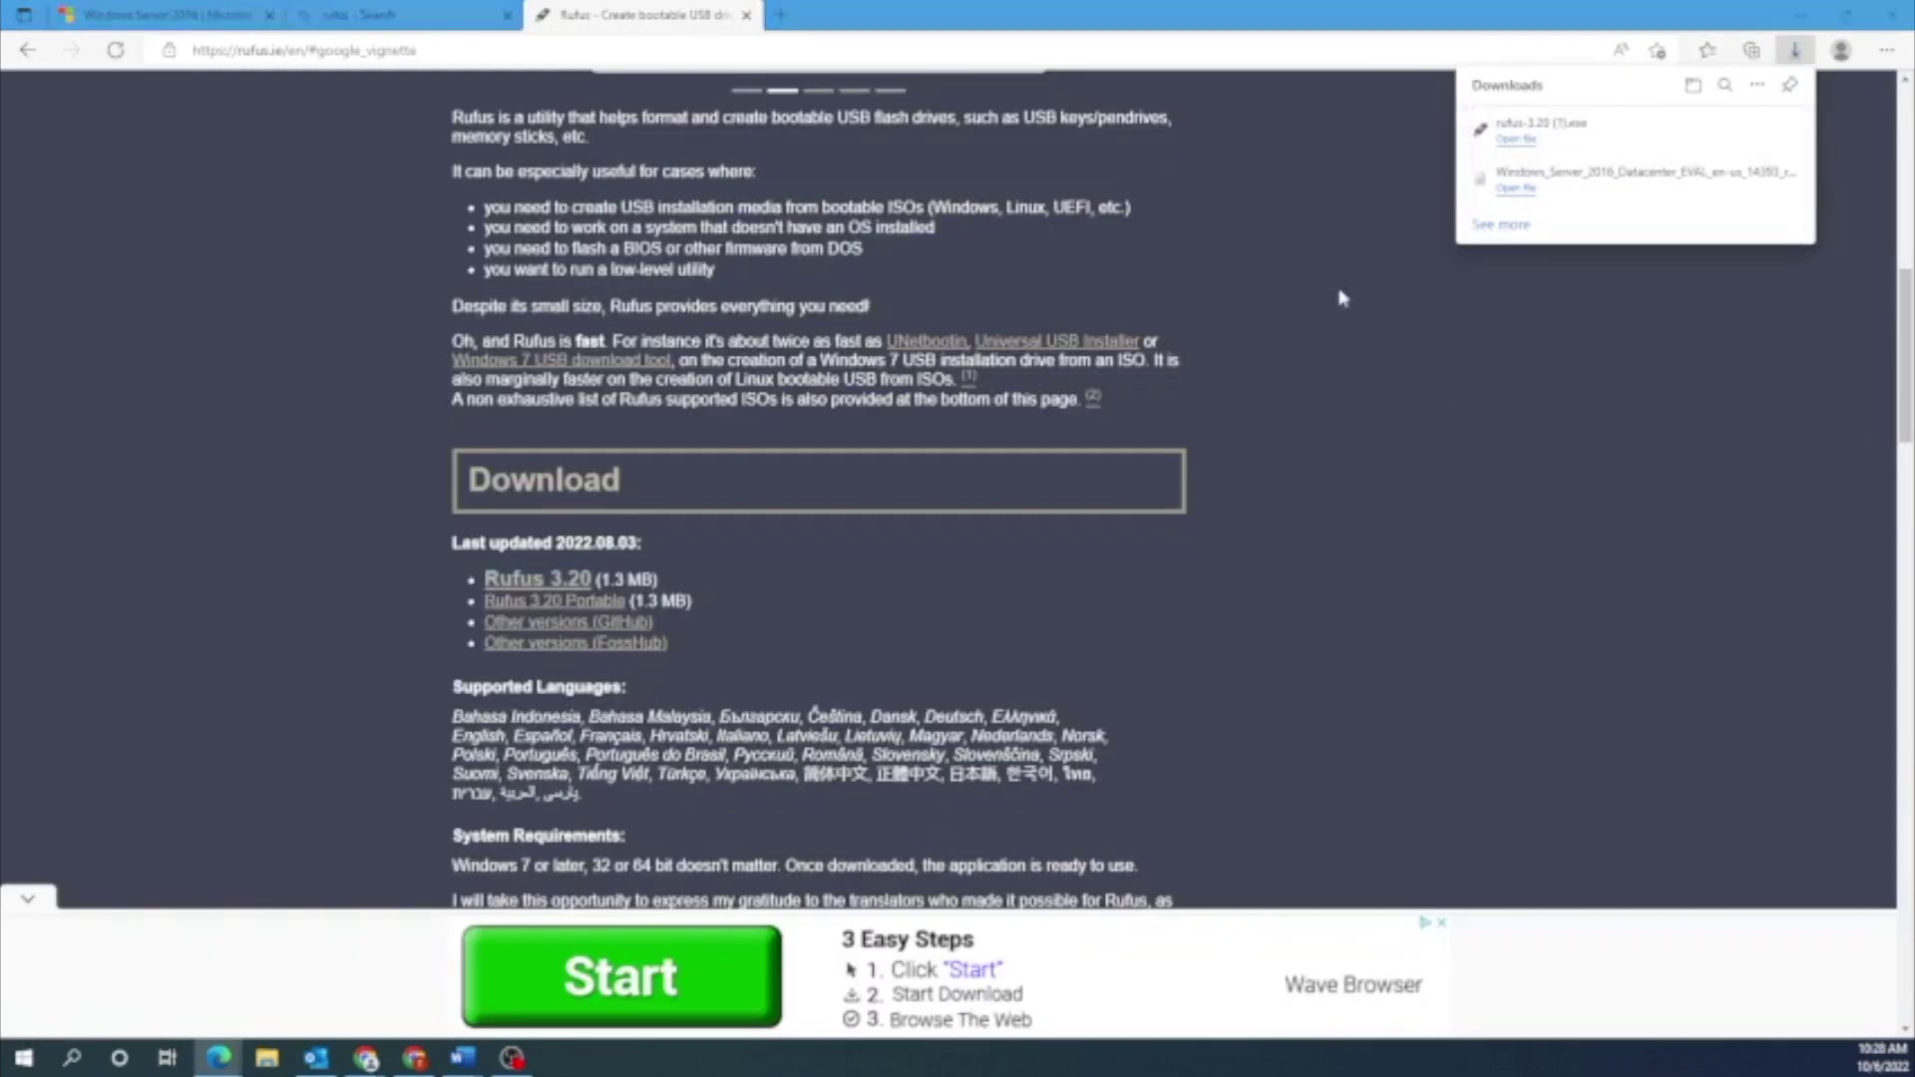
pyautogui.moveTo(1122, 227); pyautogui.dragTo(950, 224)
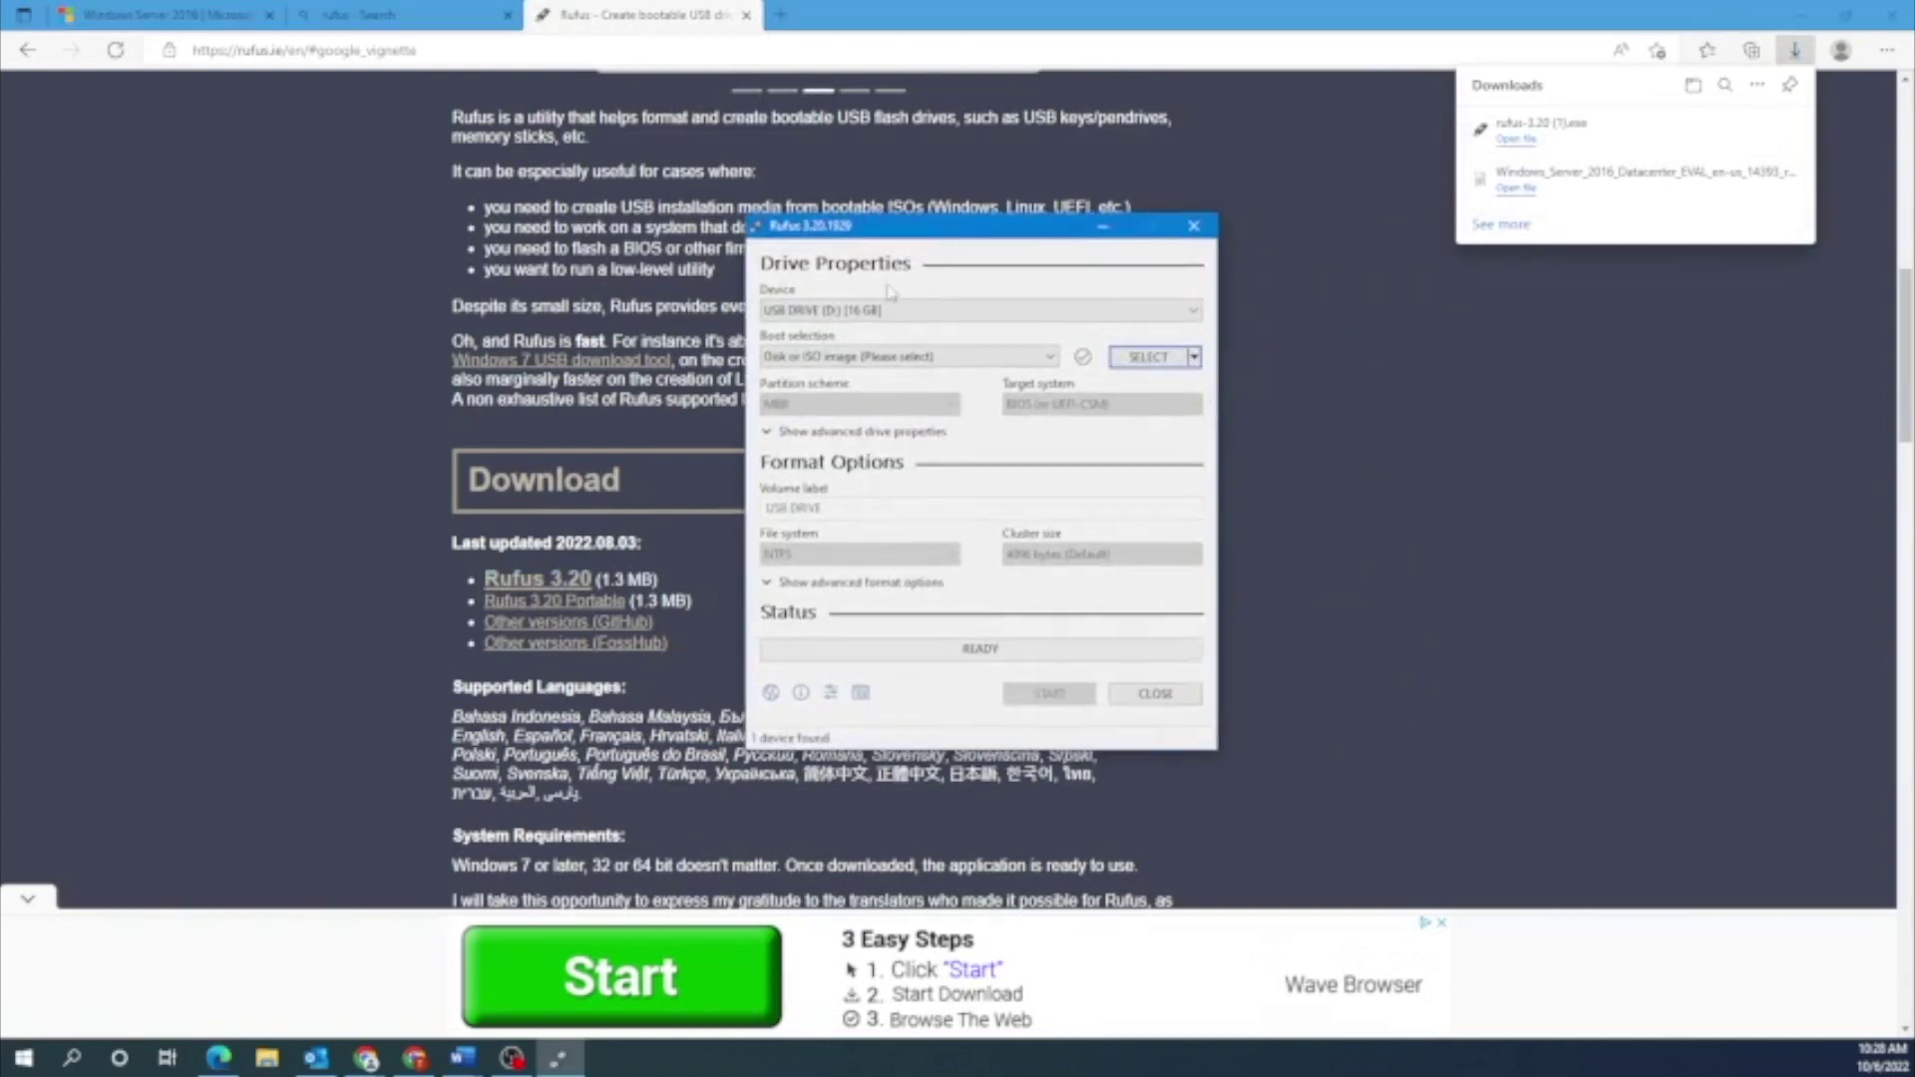
# Write the Windows Server 2016 ISO to the 16 GB USB drive, accepting default customization and data erase
pyautogui.click(1155, 361)
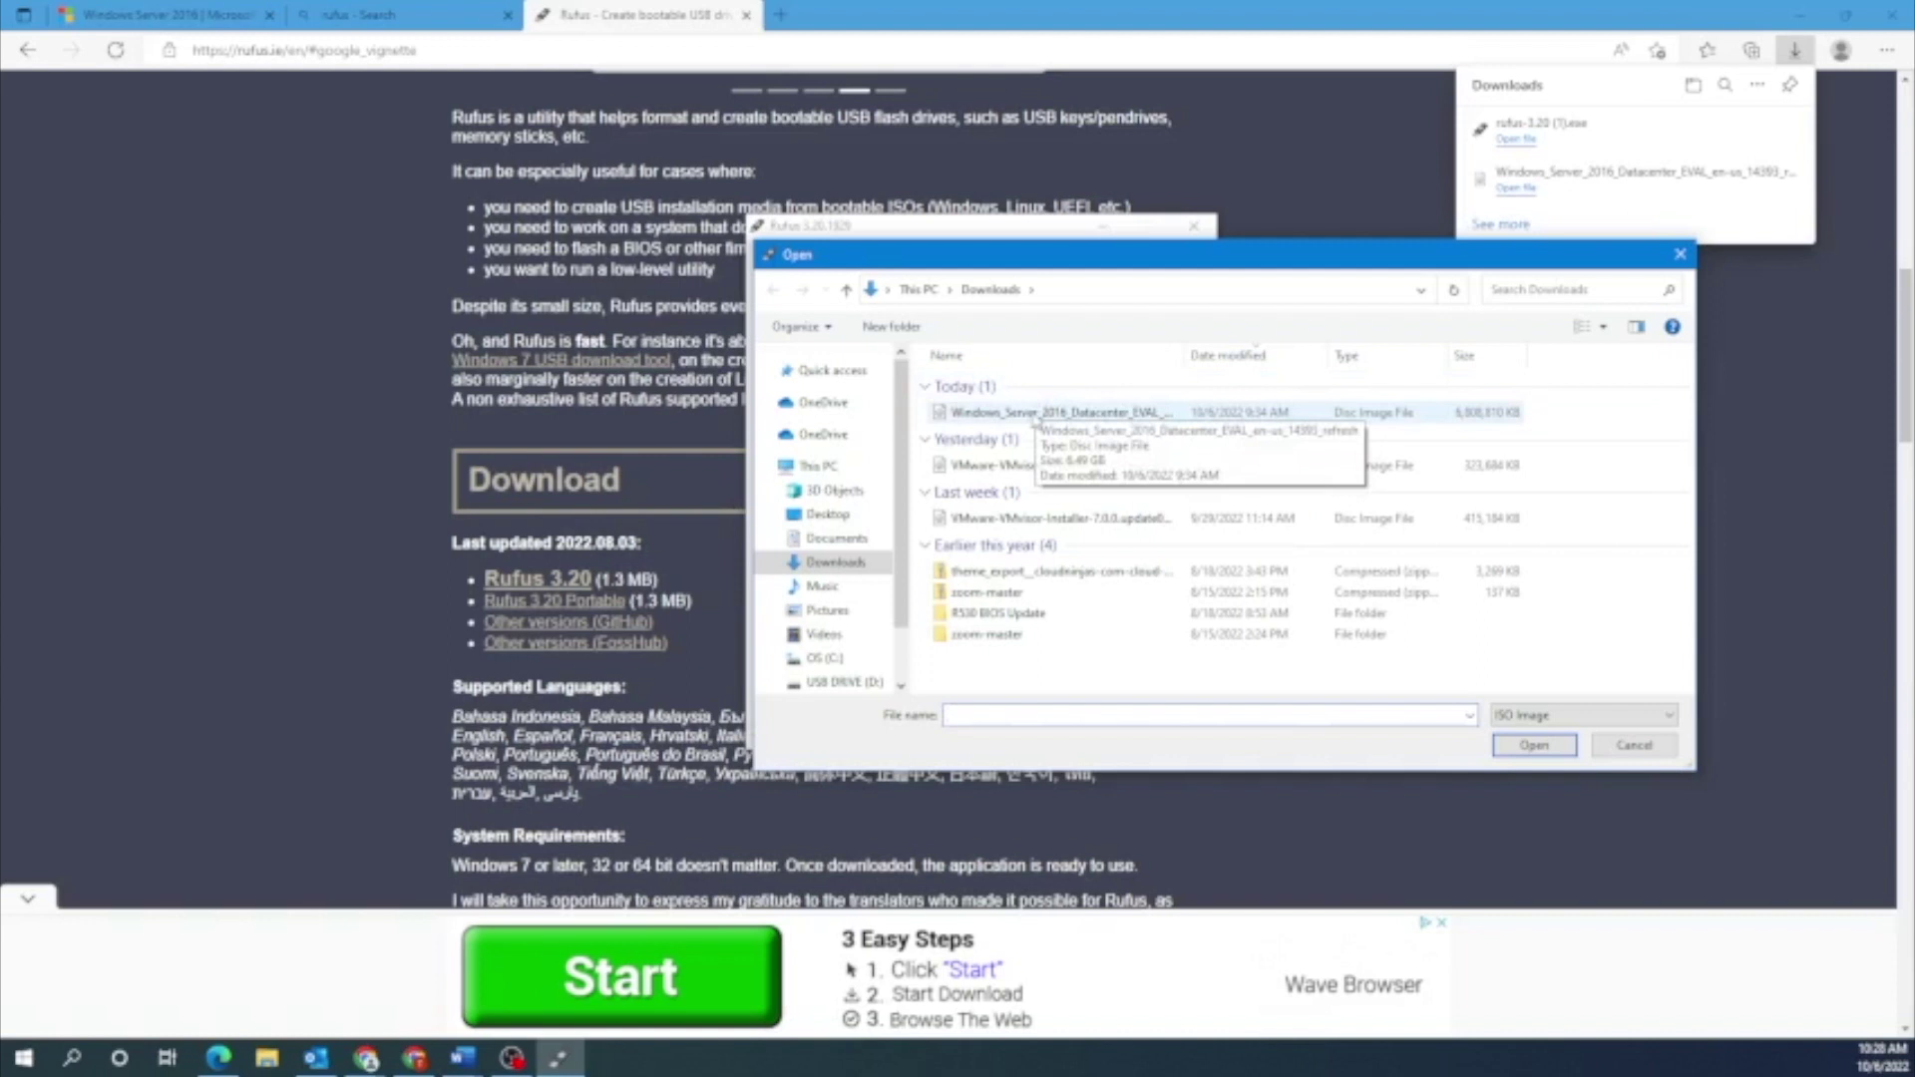
pyautogui.doubleClick(1035, 417)
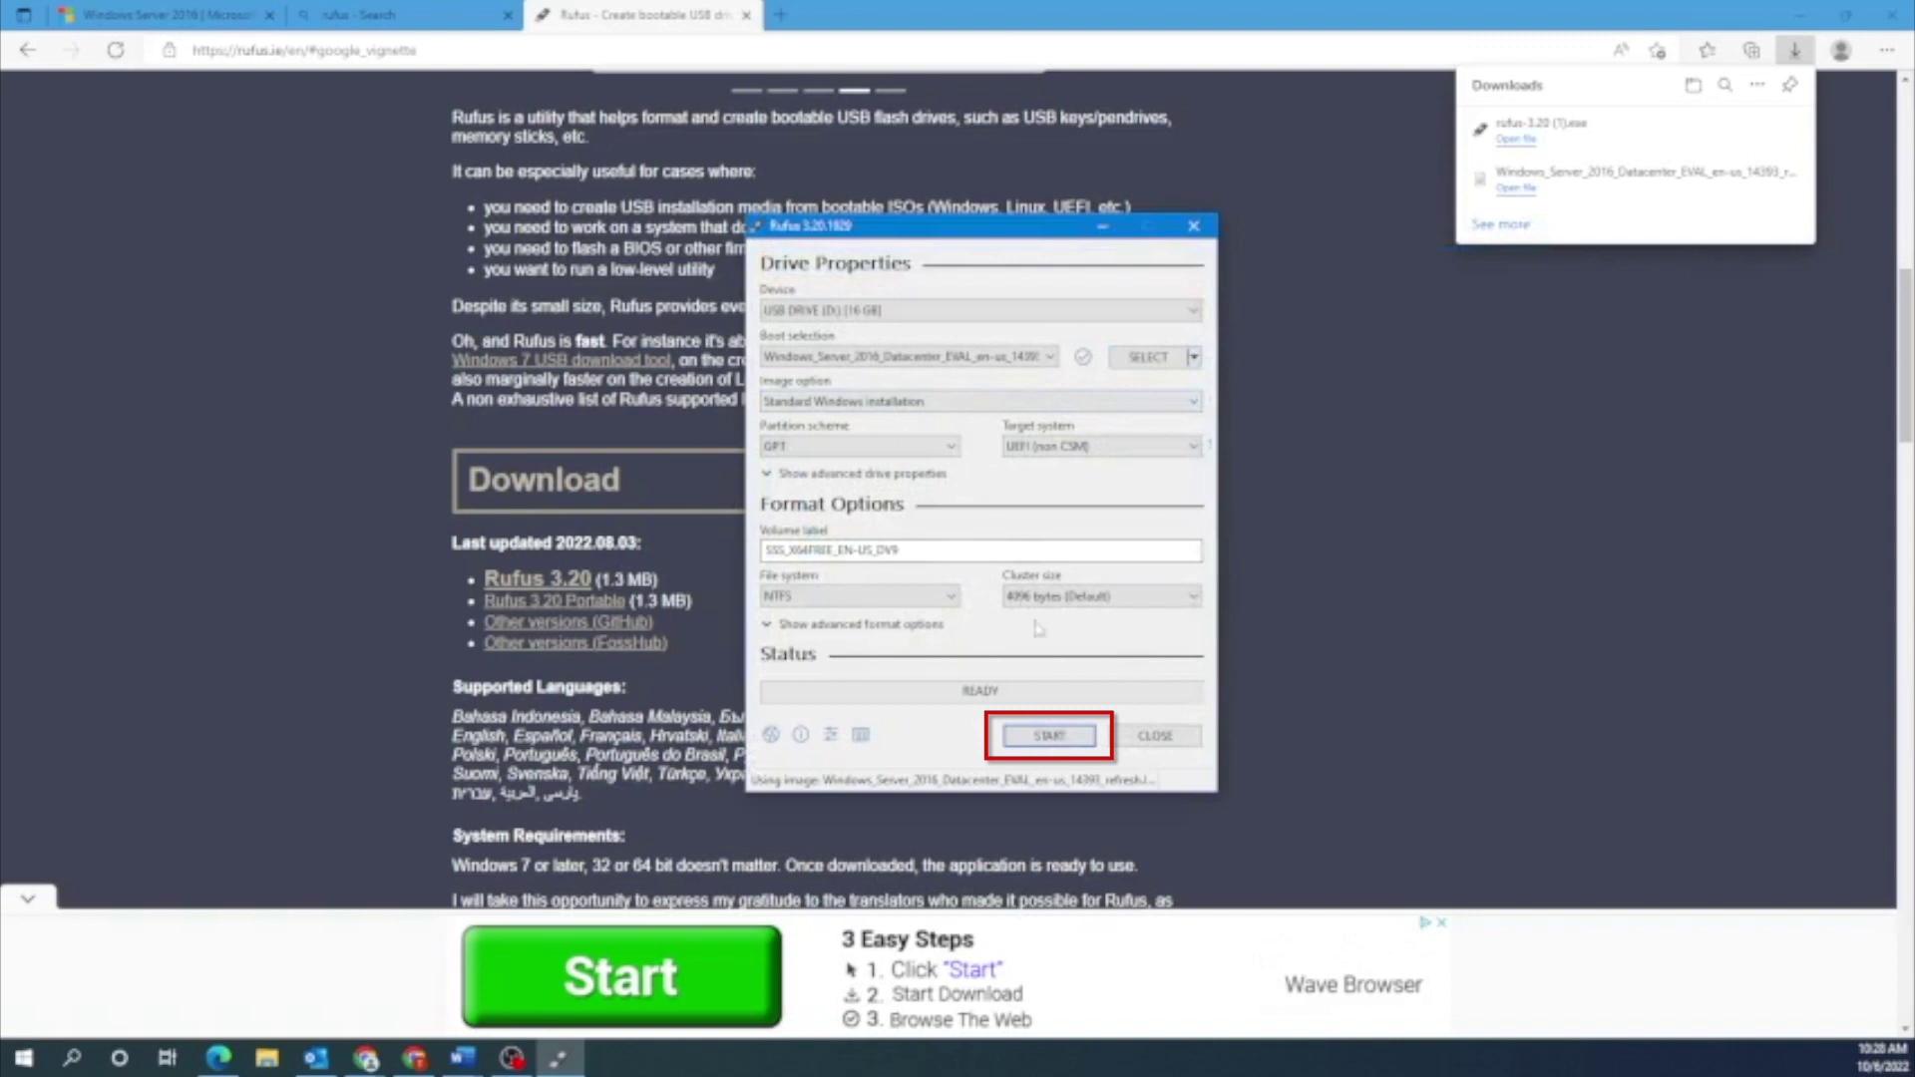
pyautogui.press('Return')
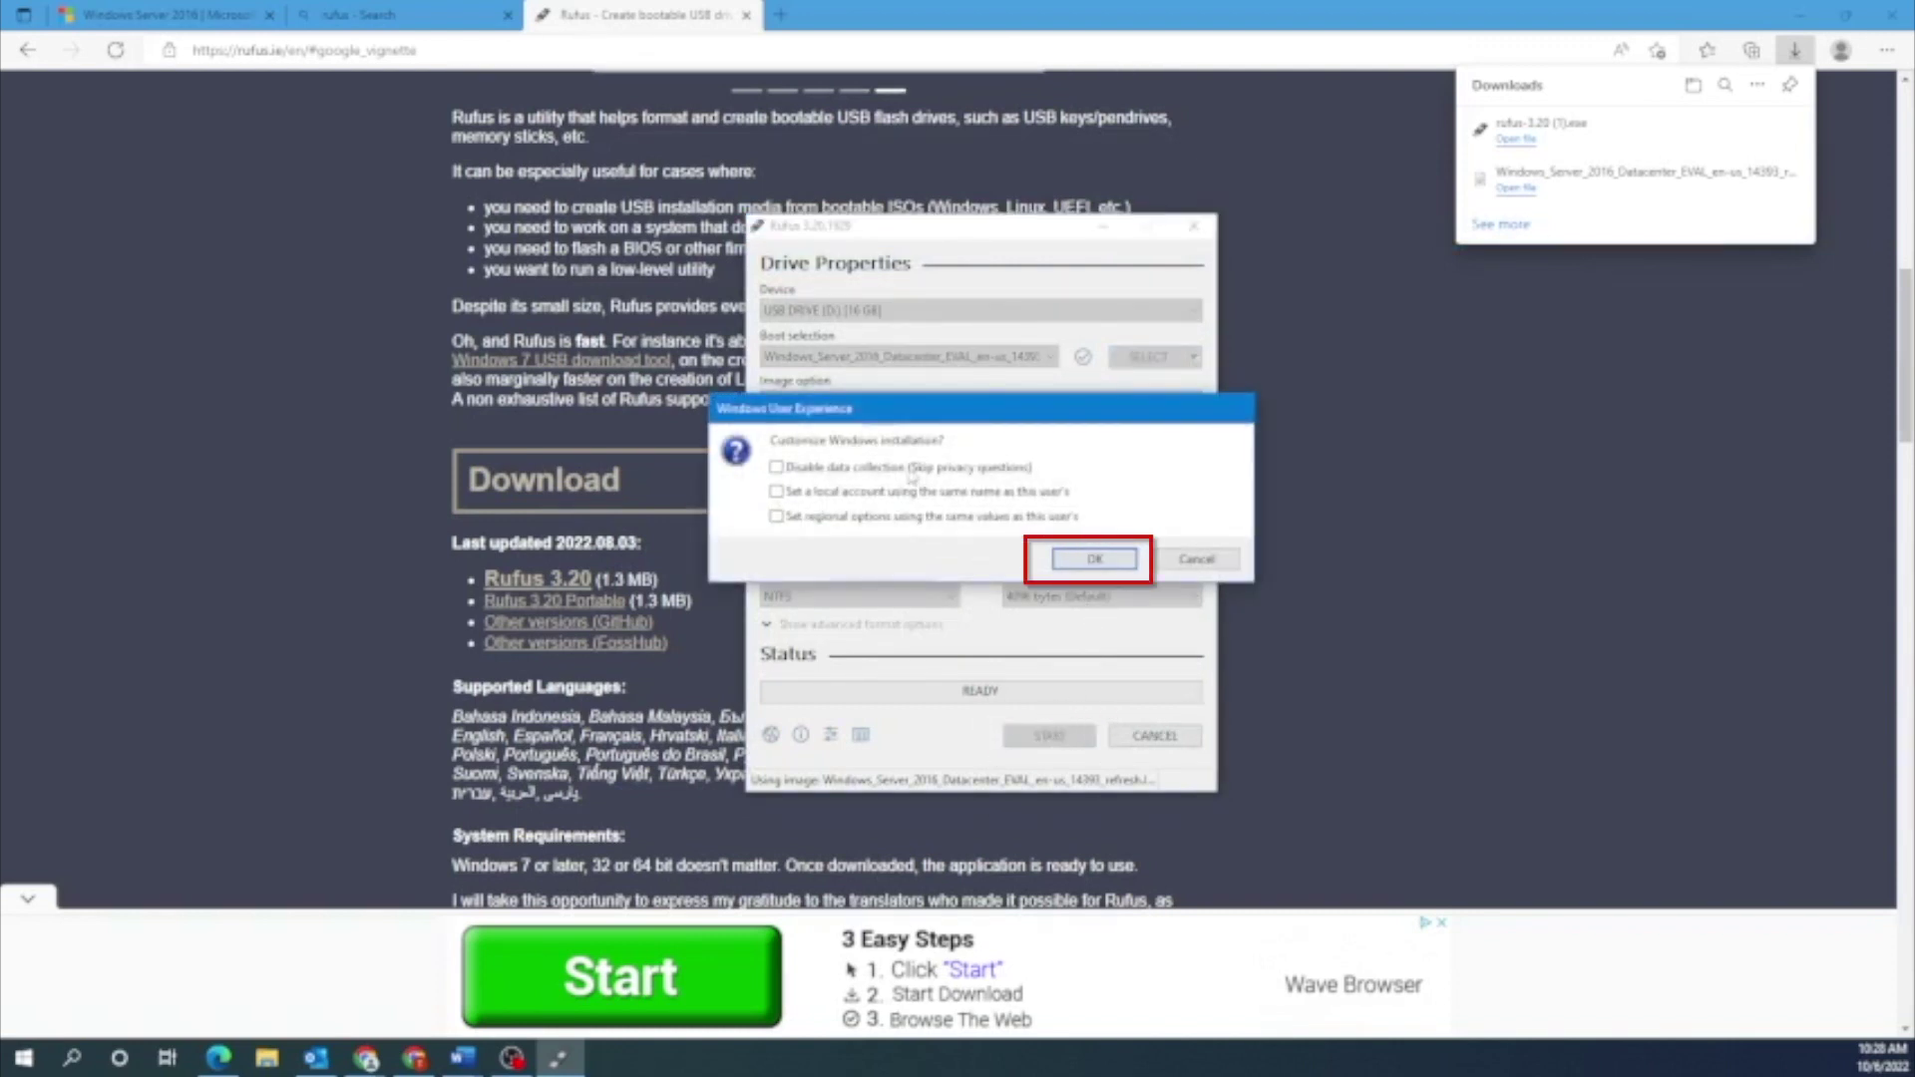
pyautogui.click(1086, 562)
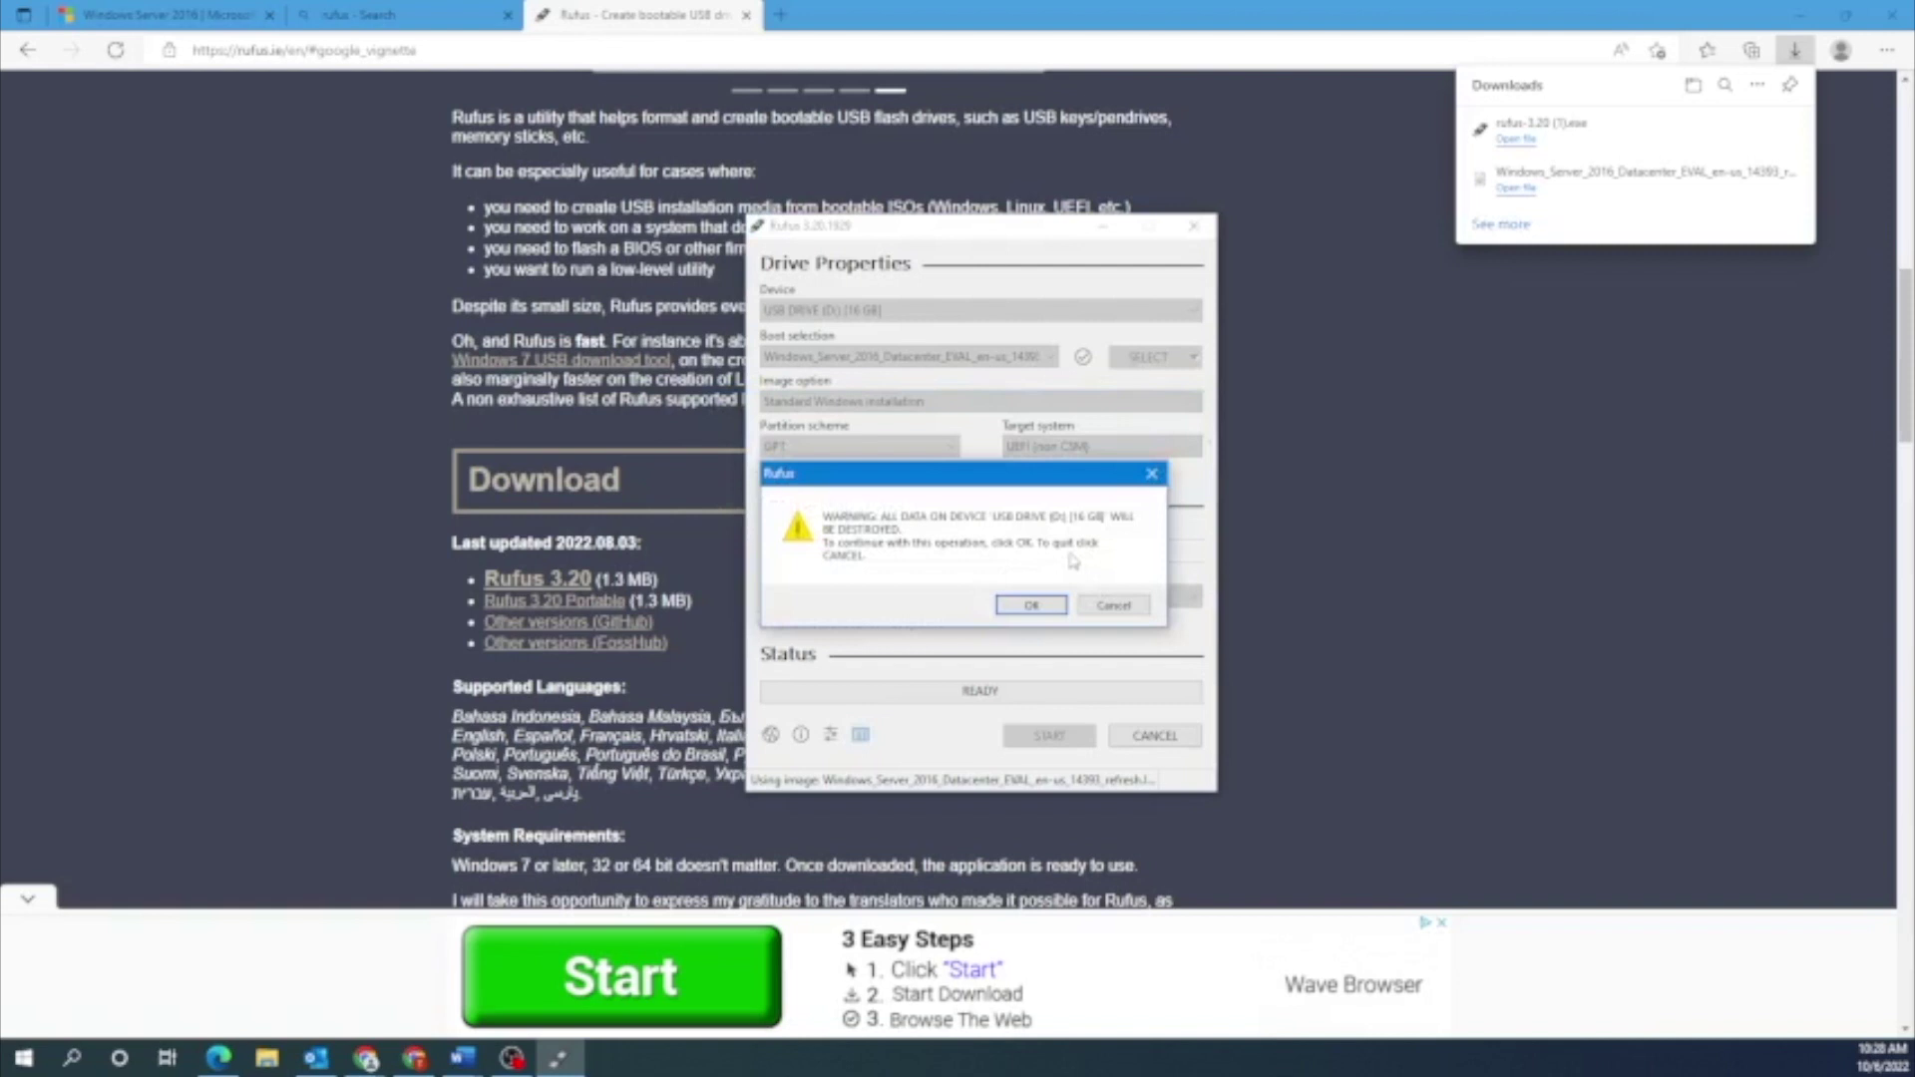
pyautogui.click(1061, 601)
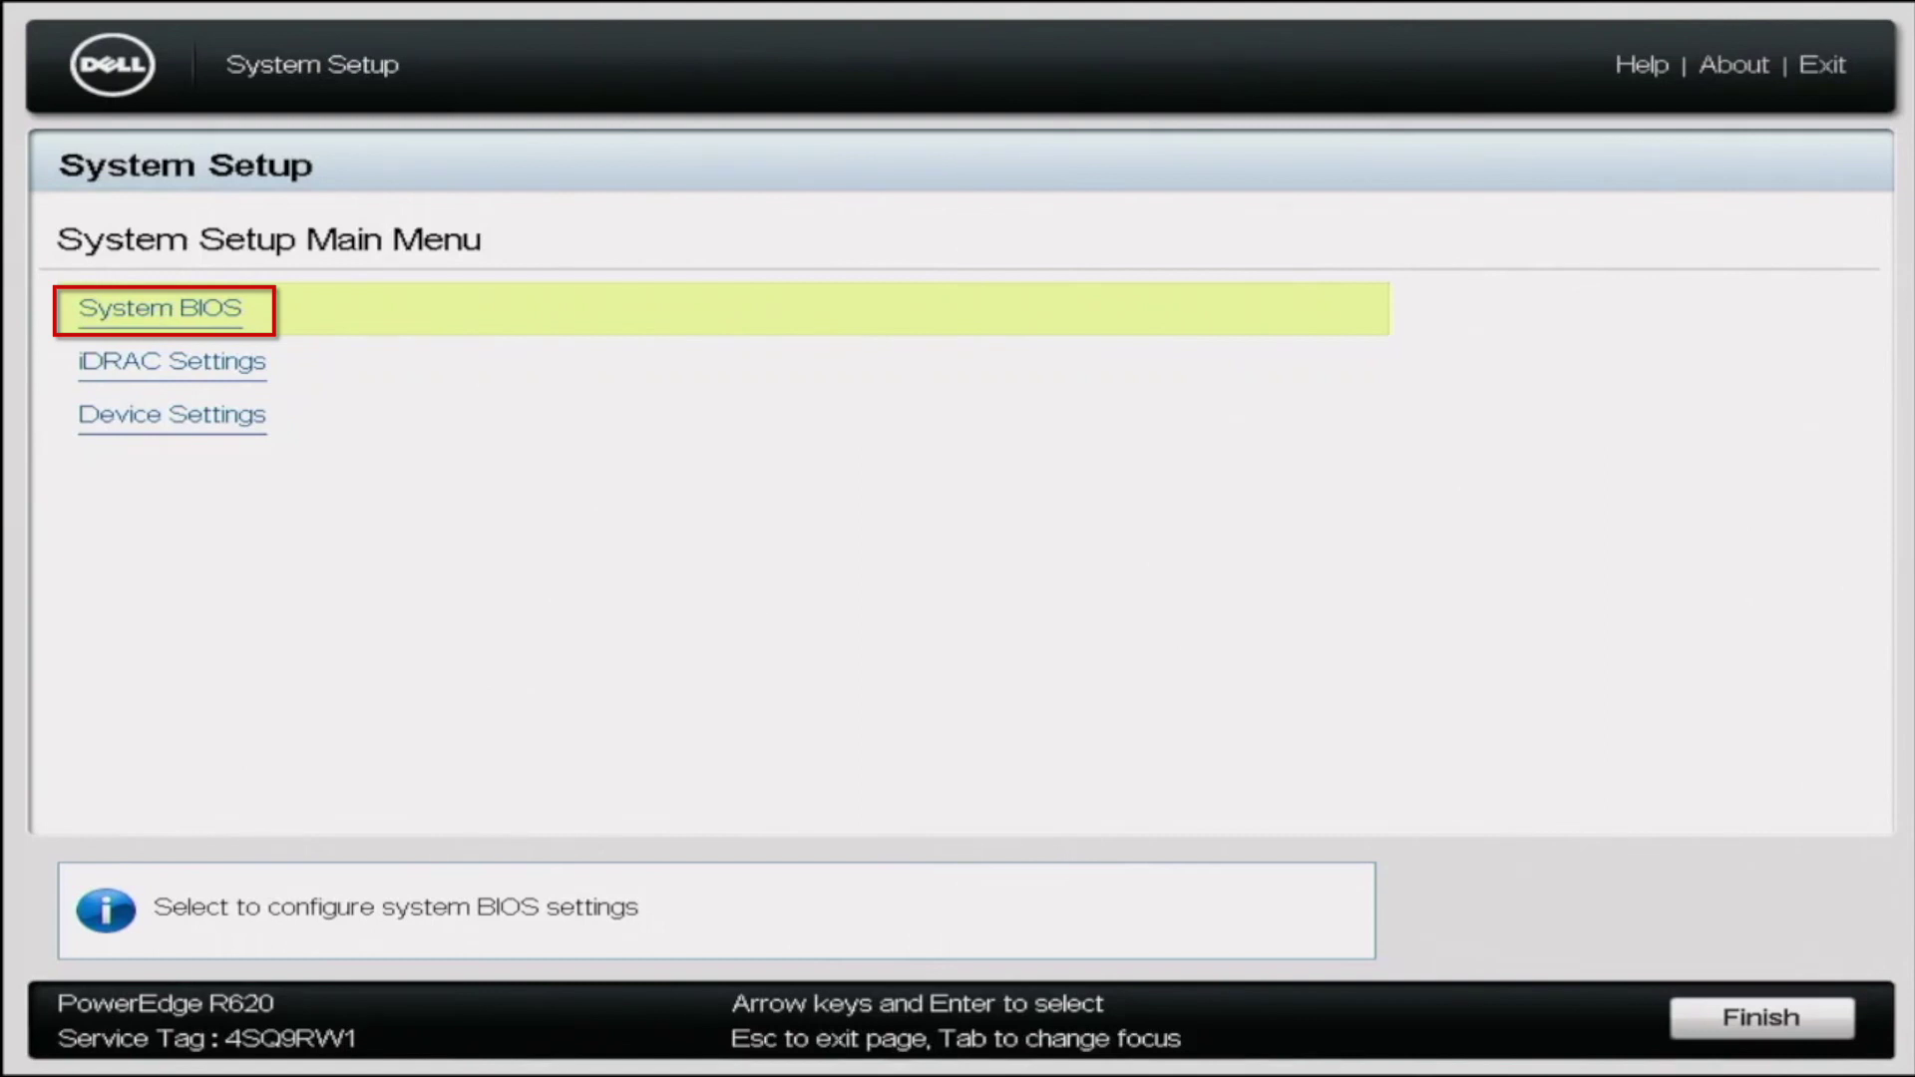
# Switch Boot Mode from BIOS to UEFI in System BIOS > Boot Settings, save, and exit Setup
pyautogui.press('Return')
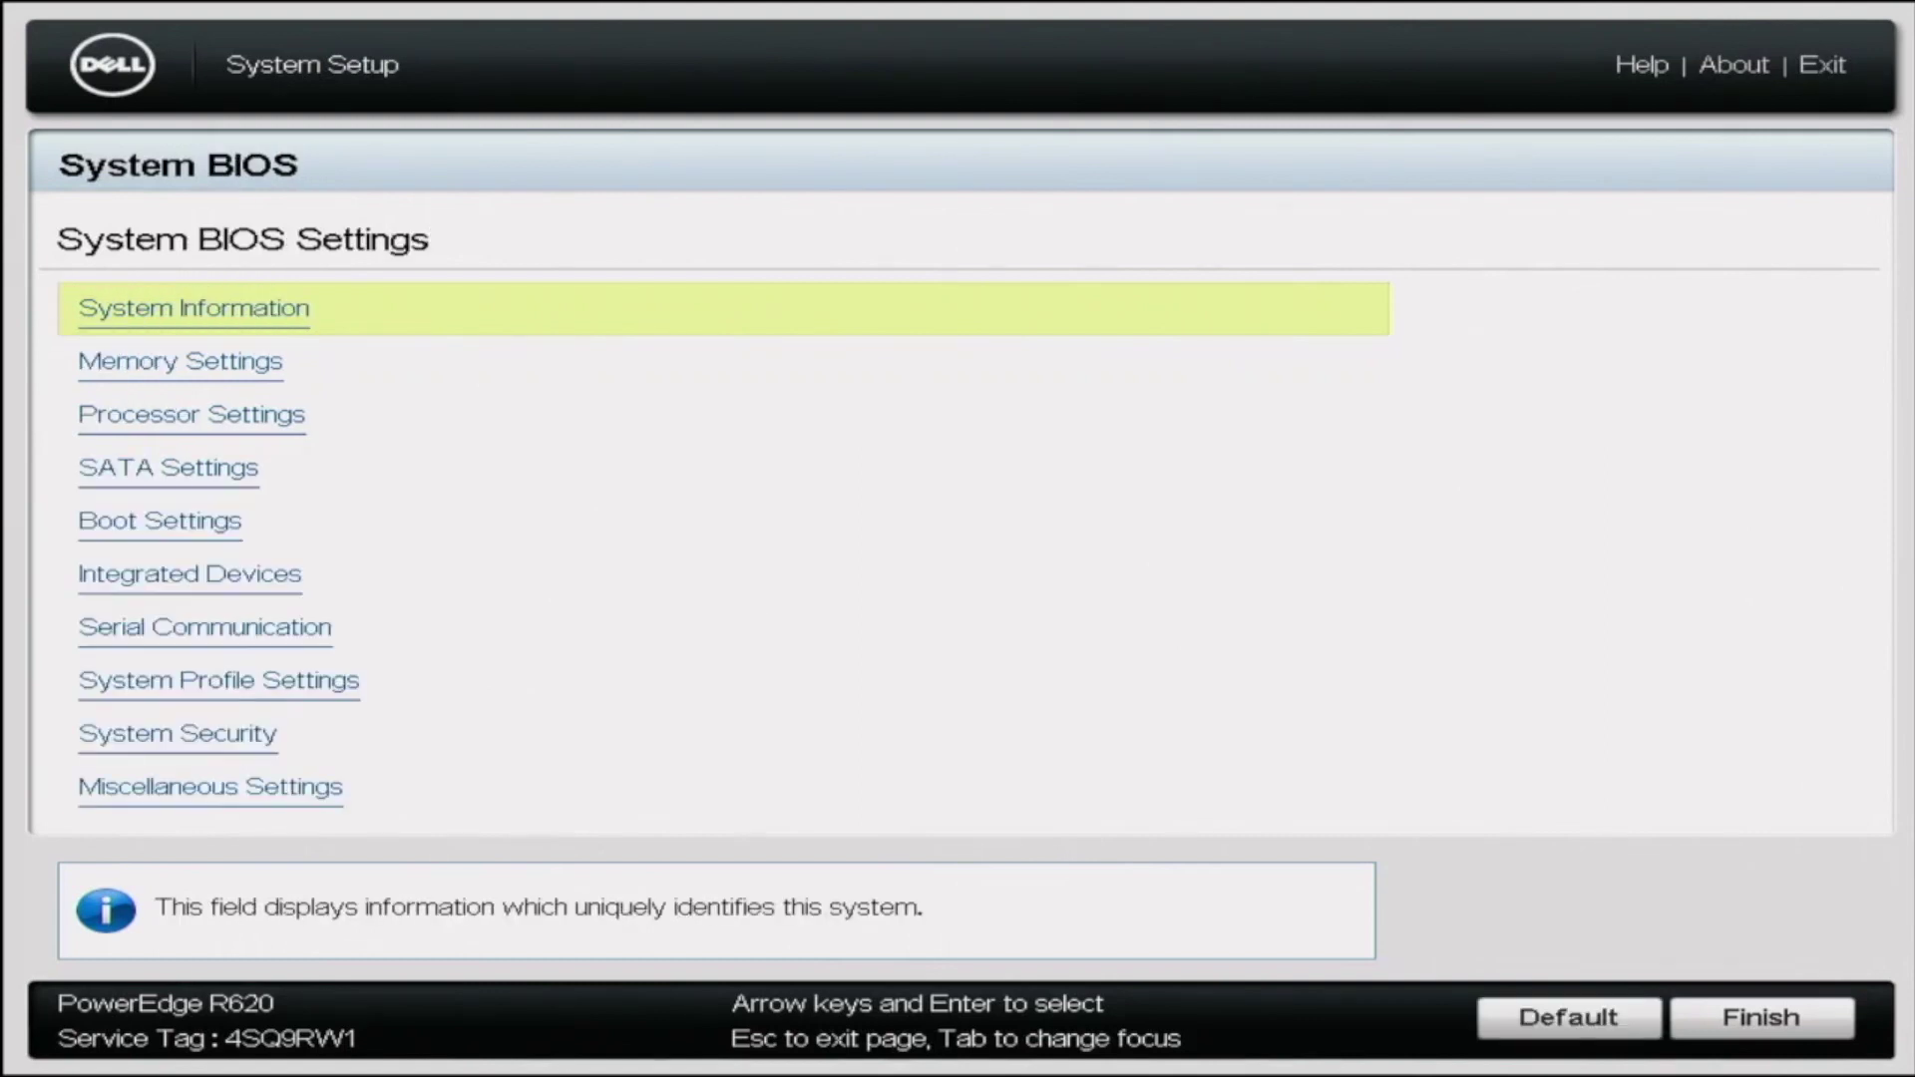
pyautogui.press('Down')
pyautogui.press('Down')
pyautogui.press('Down')
pyautogui.press('Down')
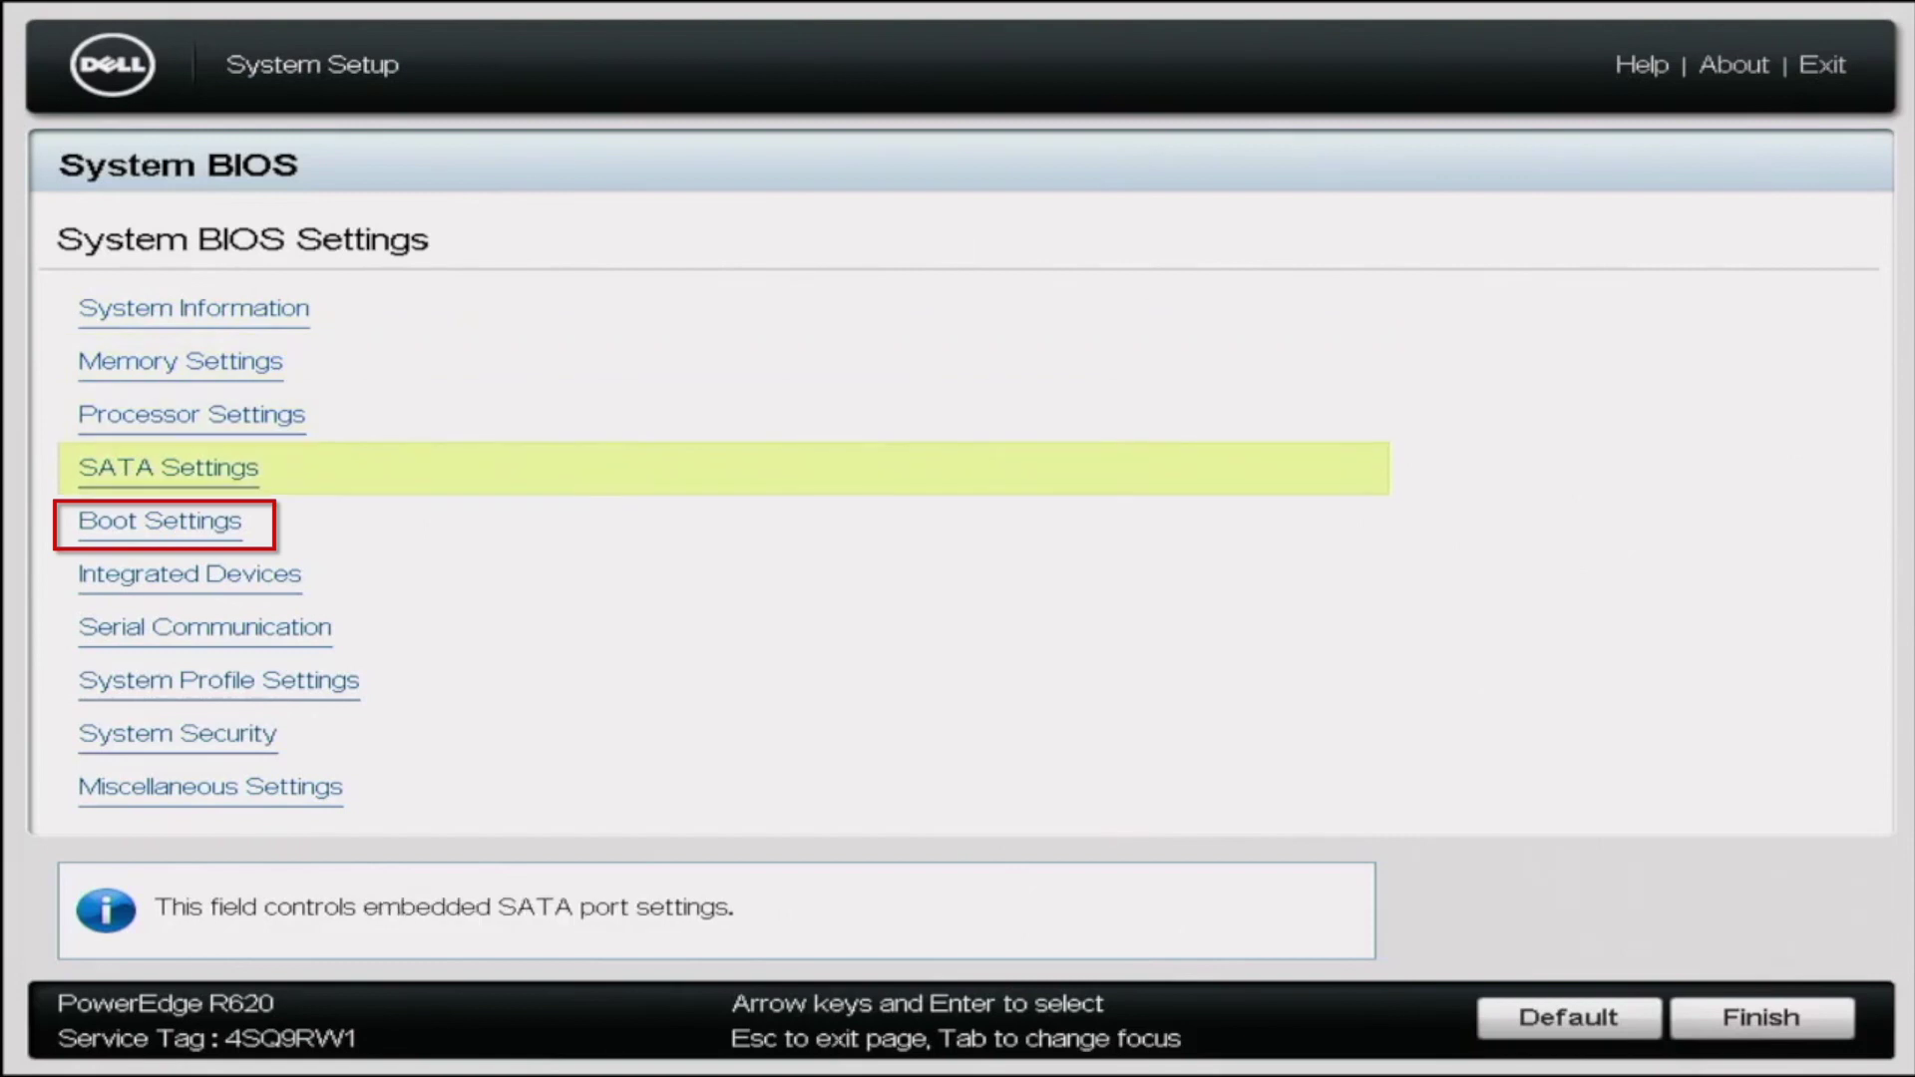
pyautogui.press('Return')
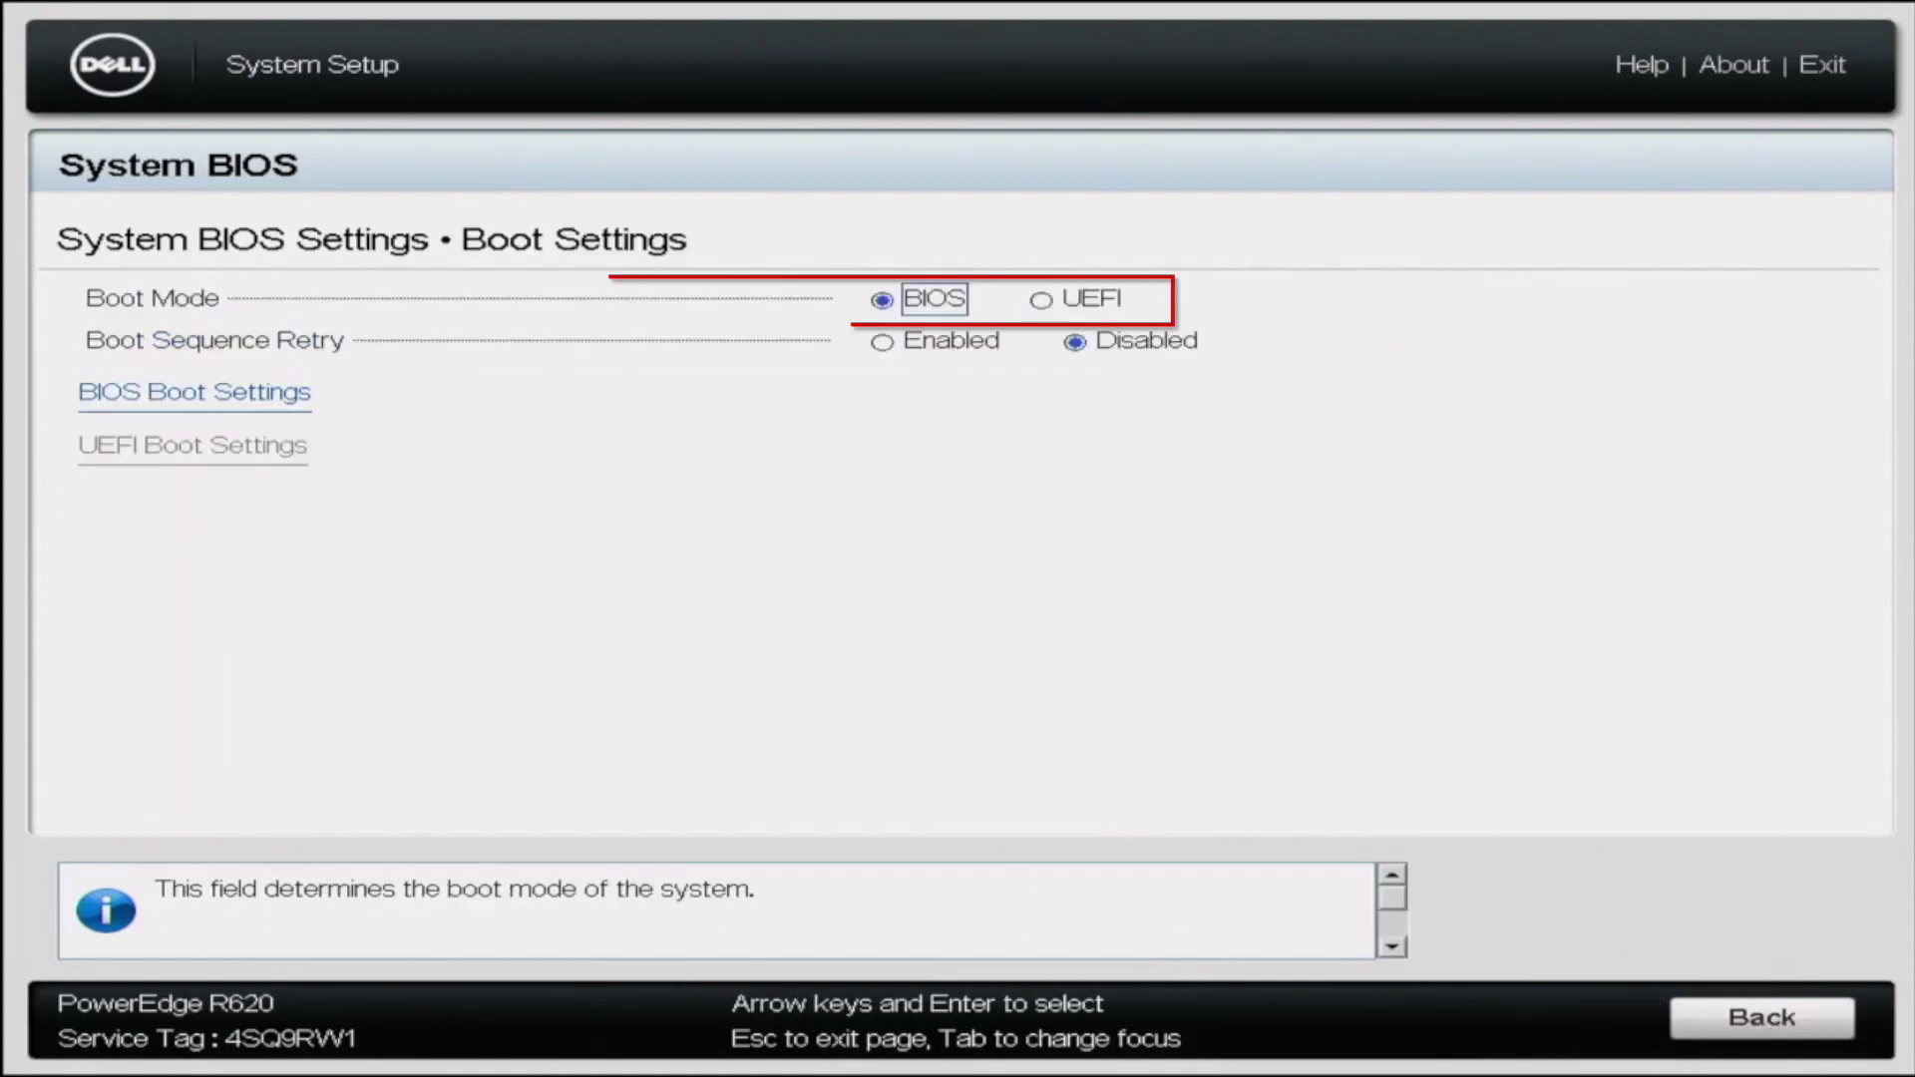
pyautogui.press('Right')
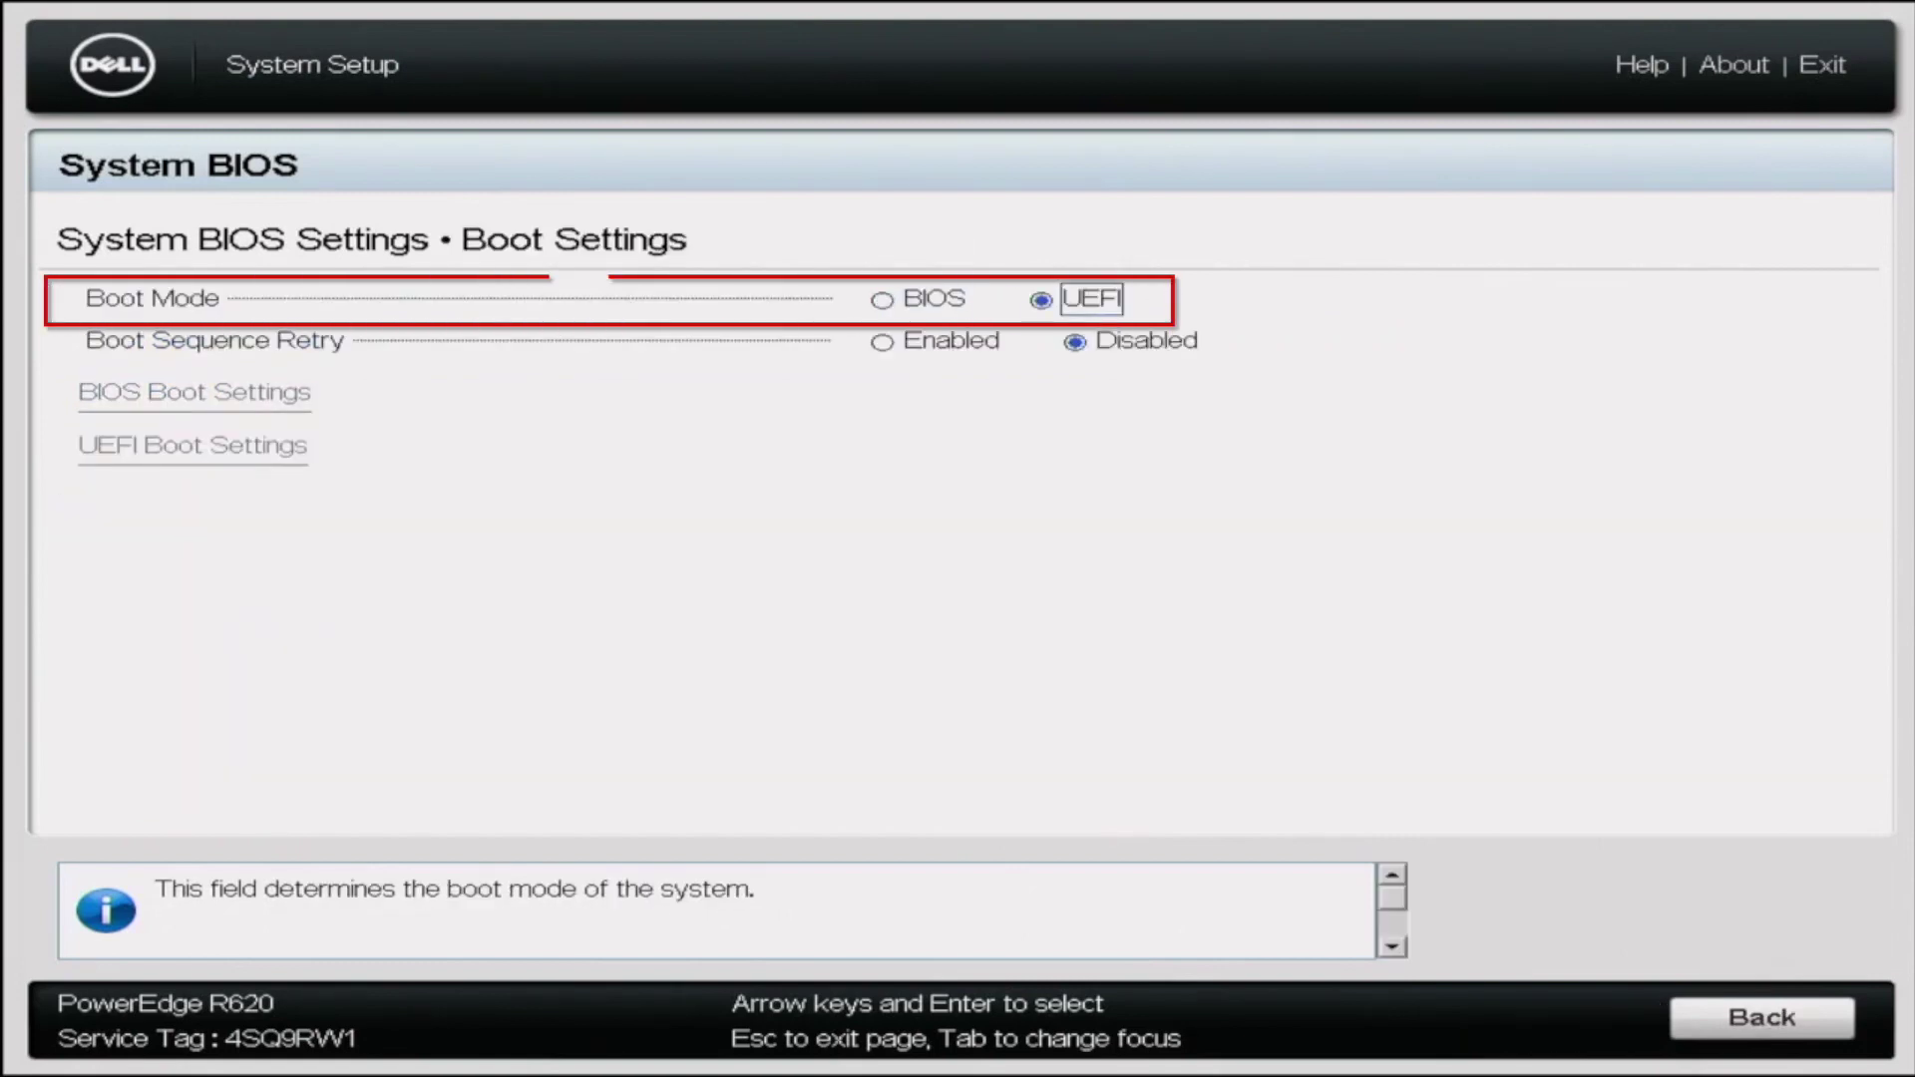
pyautogui.press('Tab')
pyautogui.press('Return')
pyautogui.press('Tab')
pyautogui.press('Return')
pyautogui.press('Return')
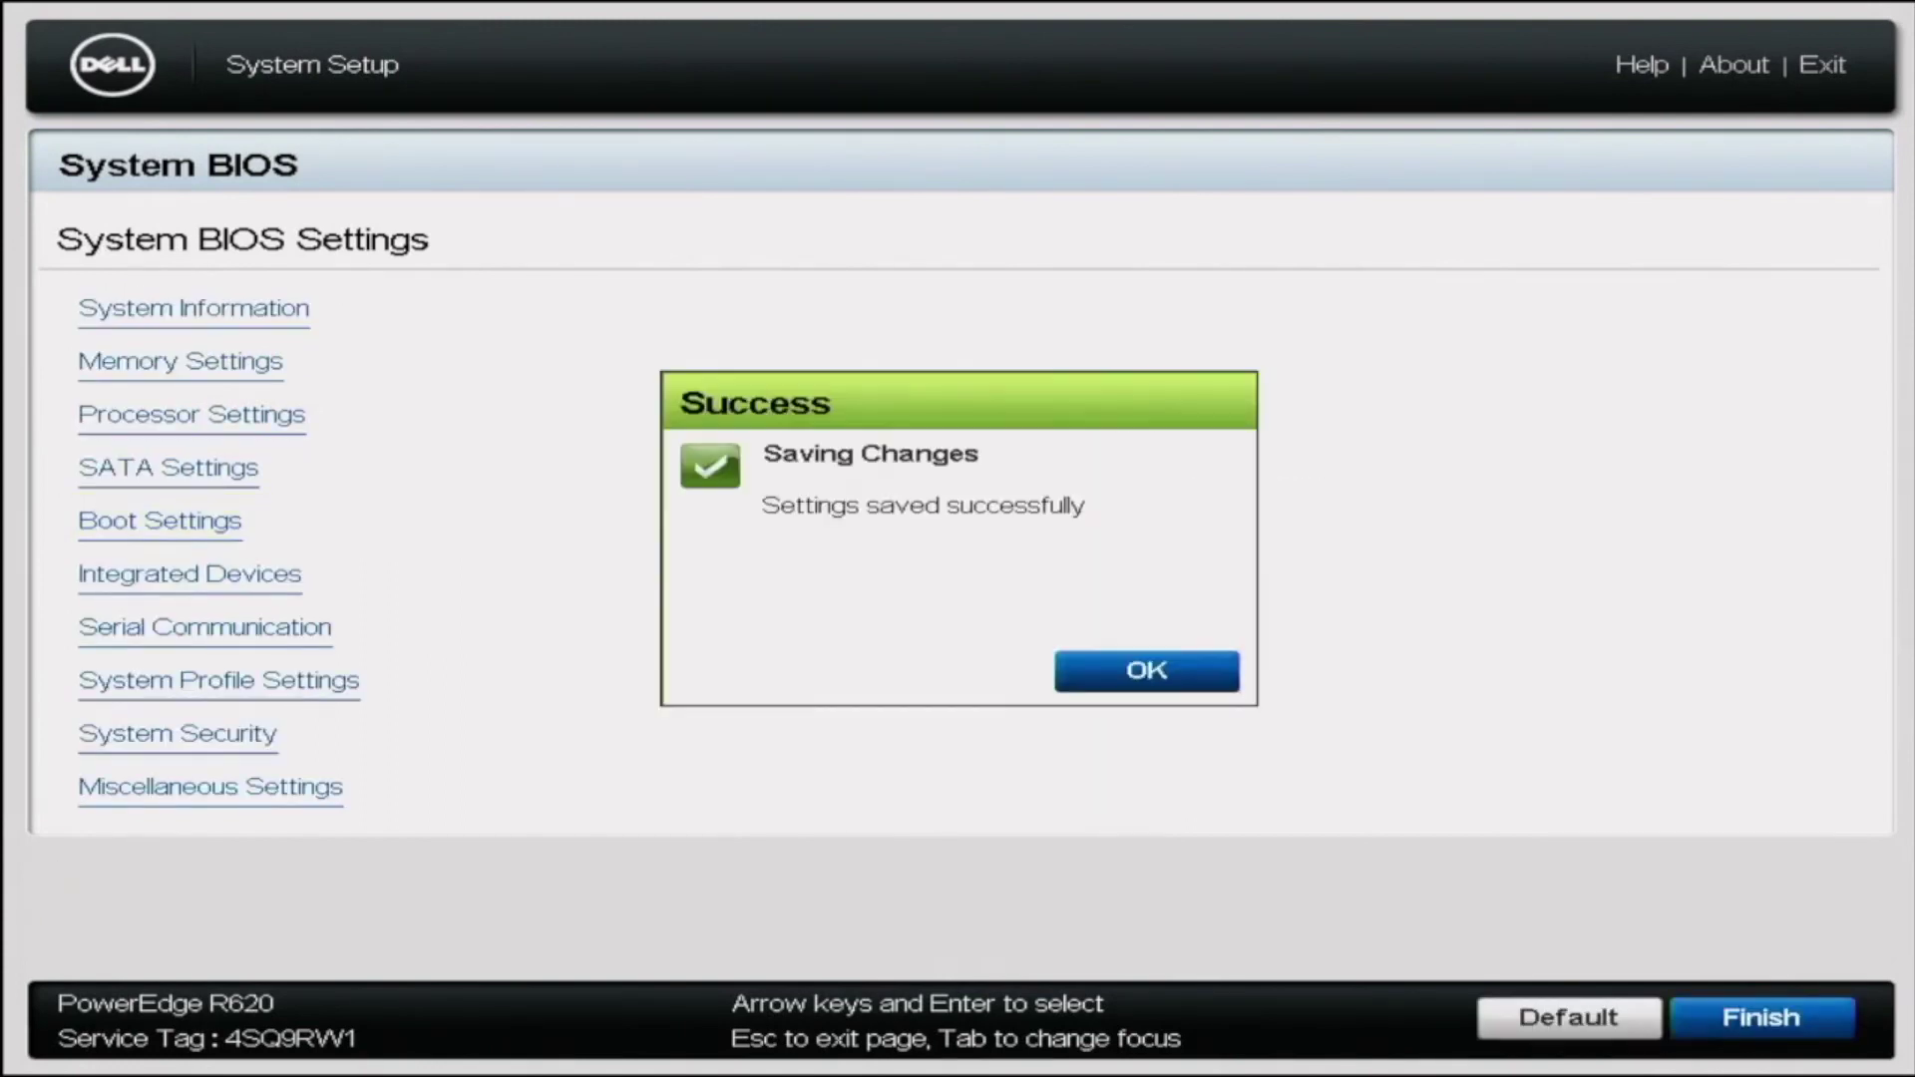
pyautogui.press('Return')
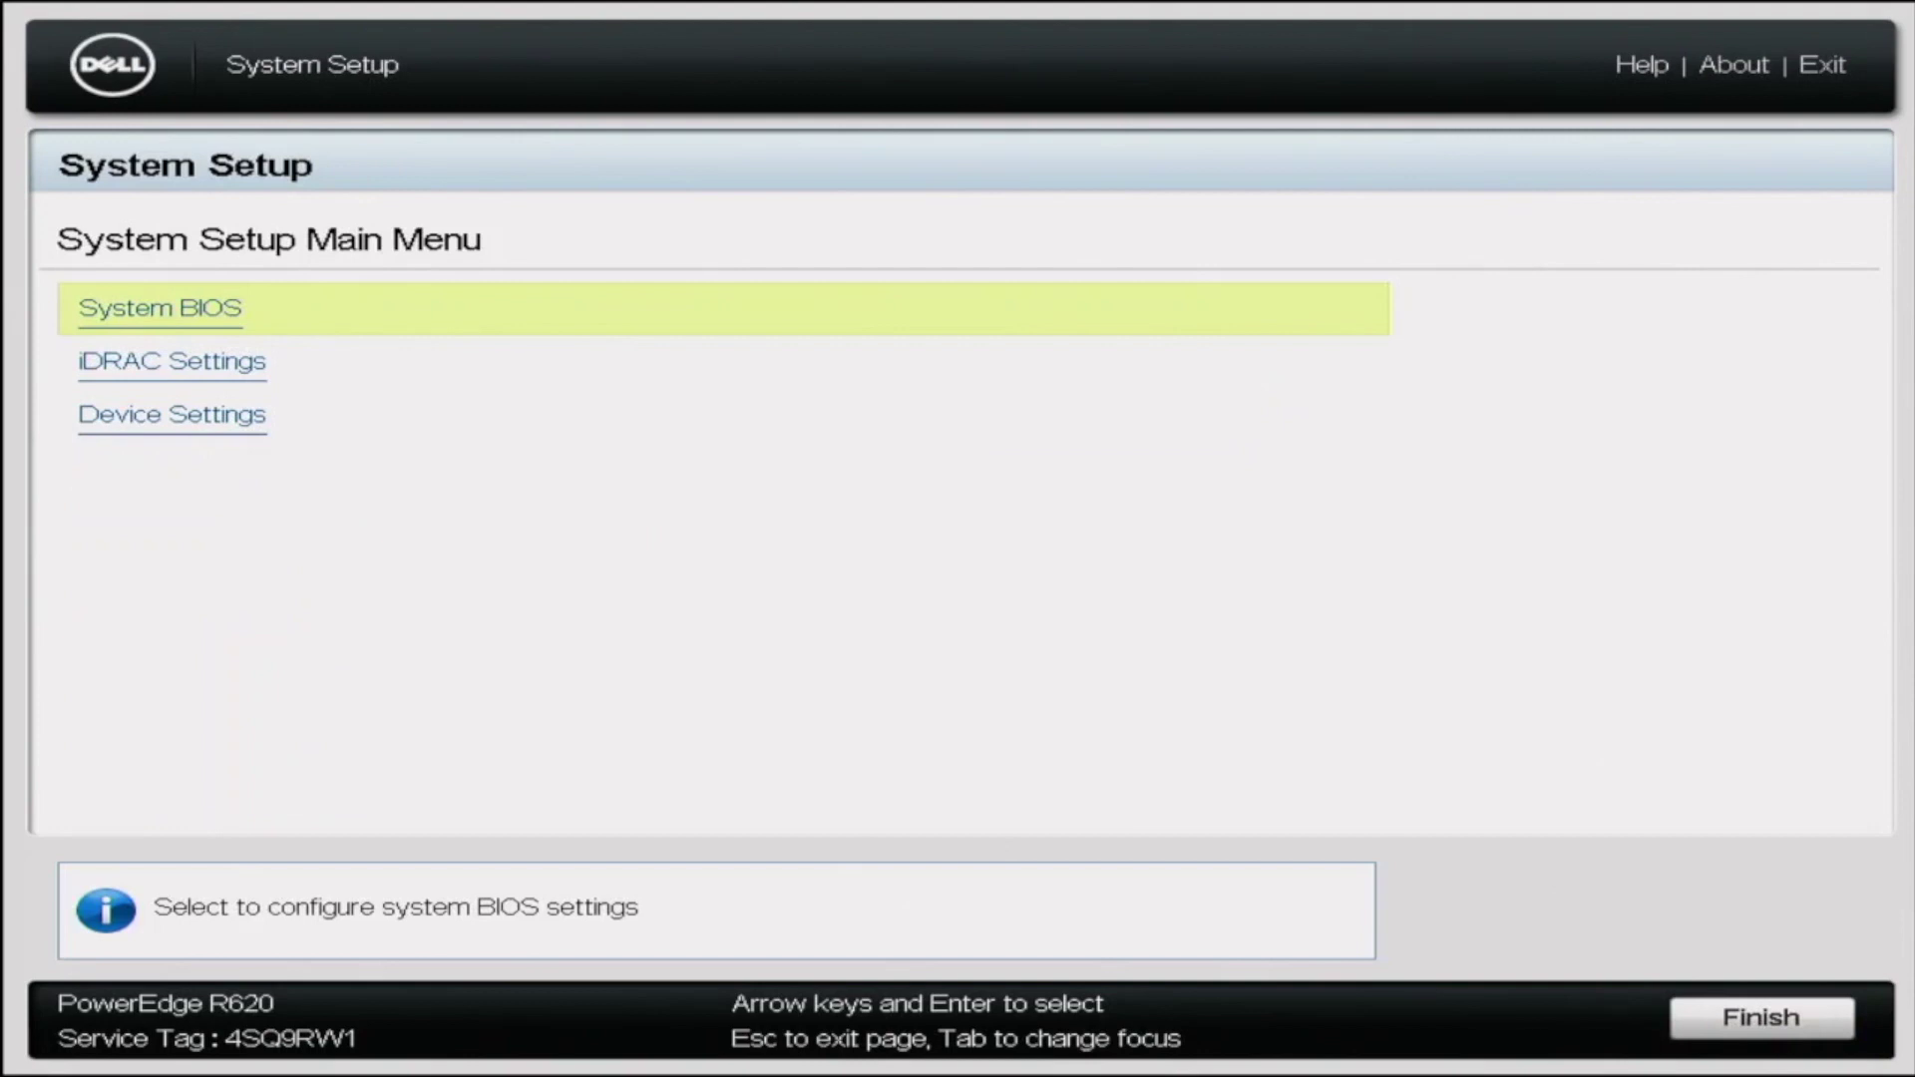
pyautogui.press('Escape')
# Boot from the DT Rubber 3.0 USB disk via Boot Manager's UEFI Boot Menu
pyautogui.press('Return')
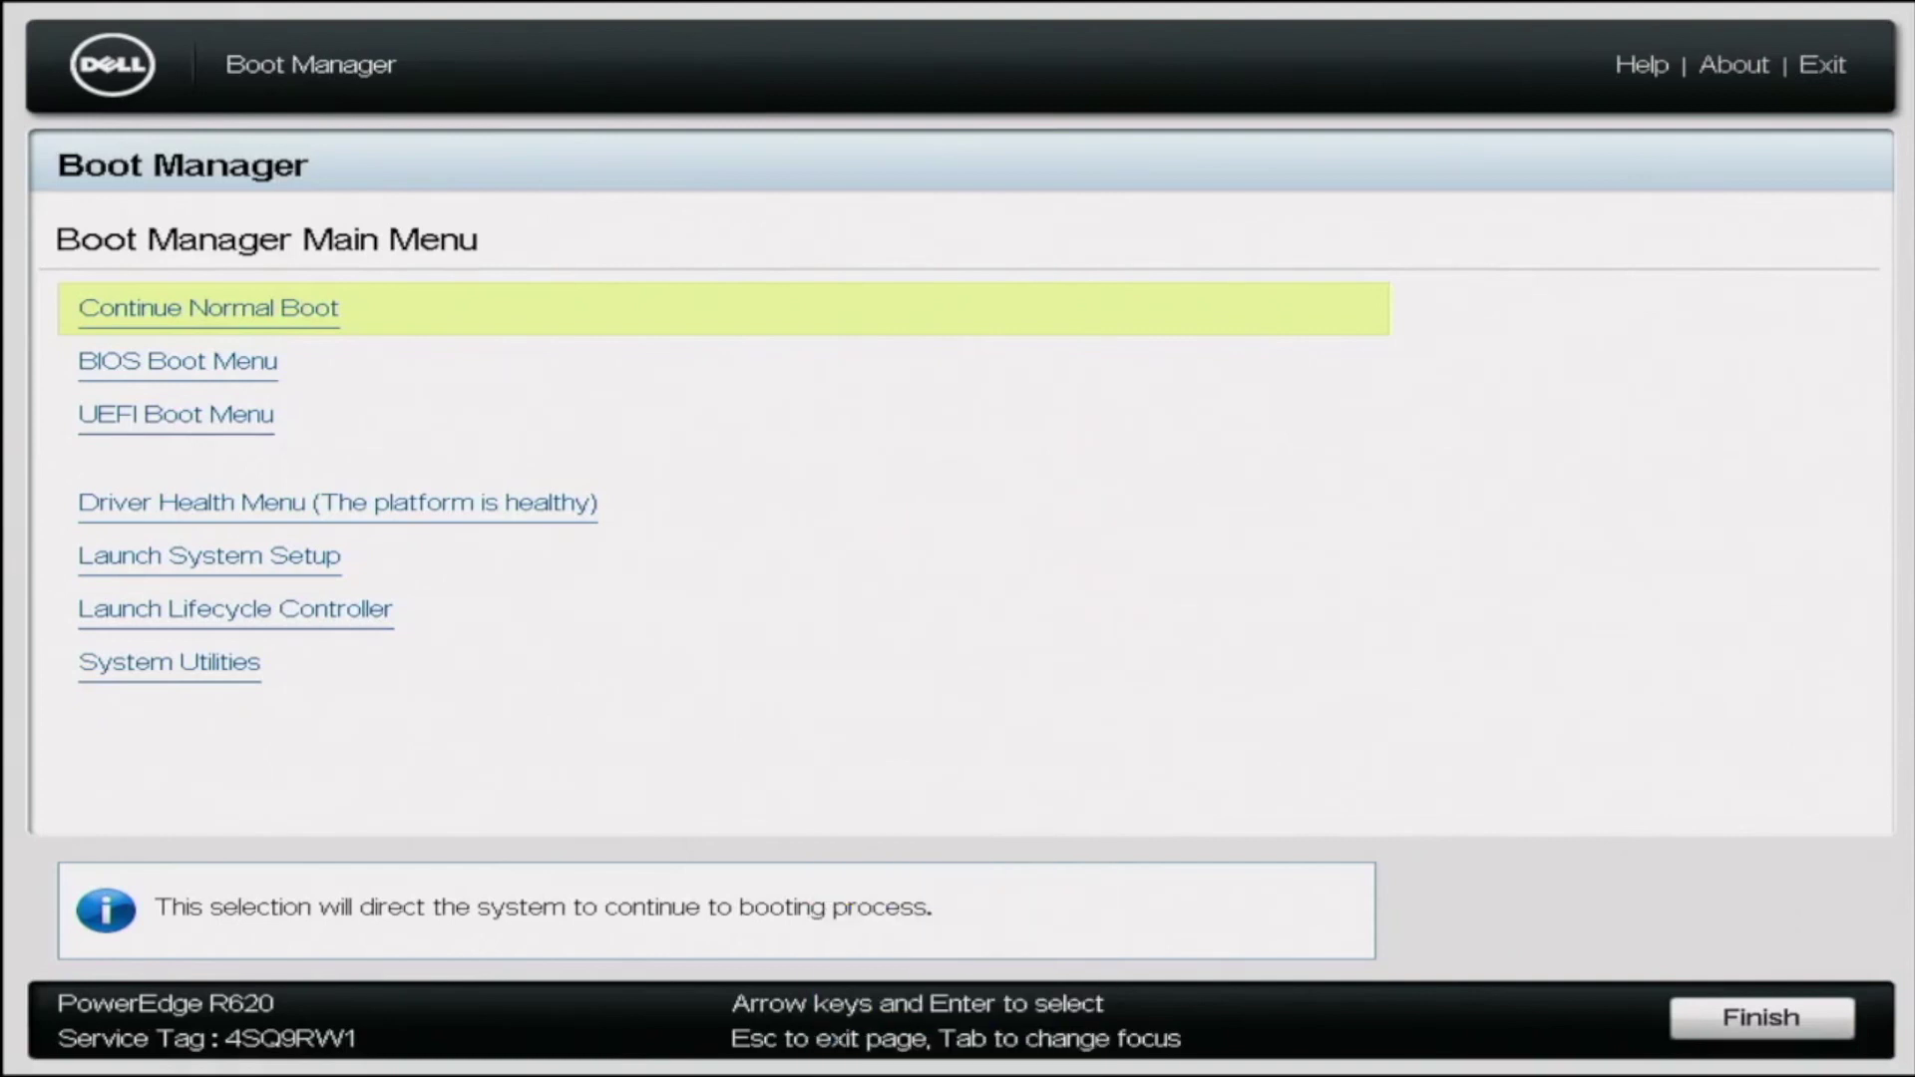
pyautogui.press('Down')
pyautogui.press('Down')
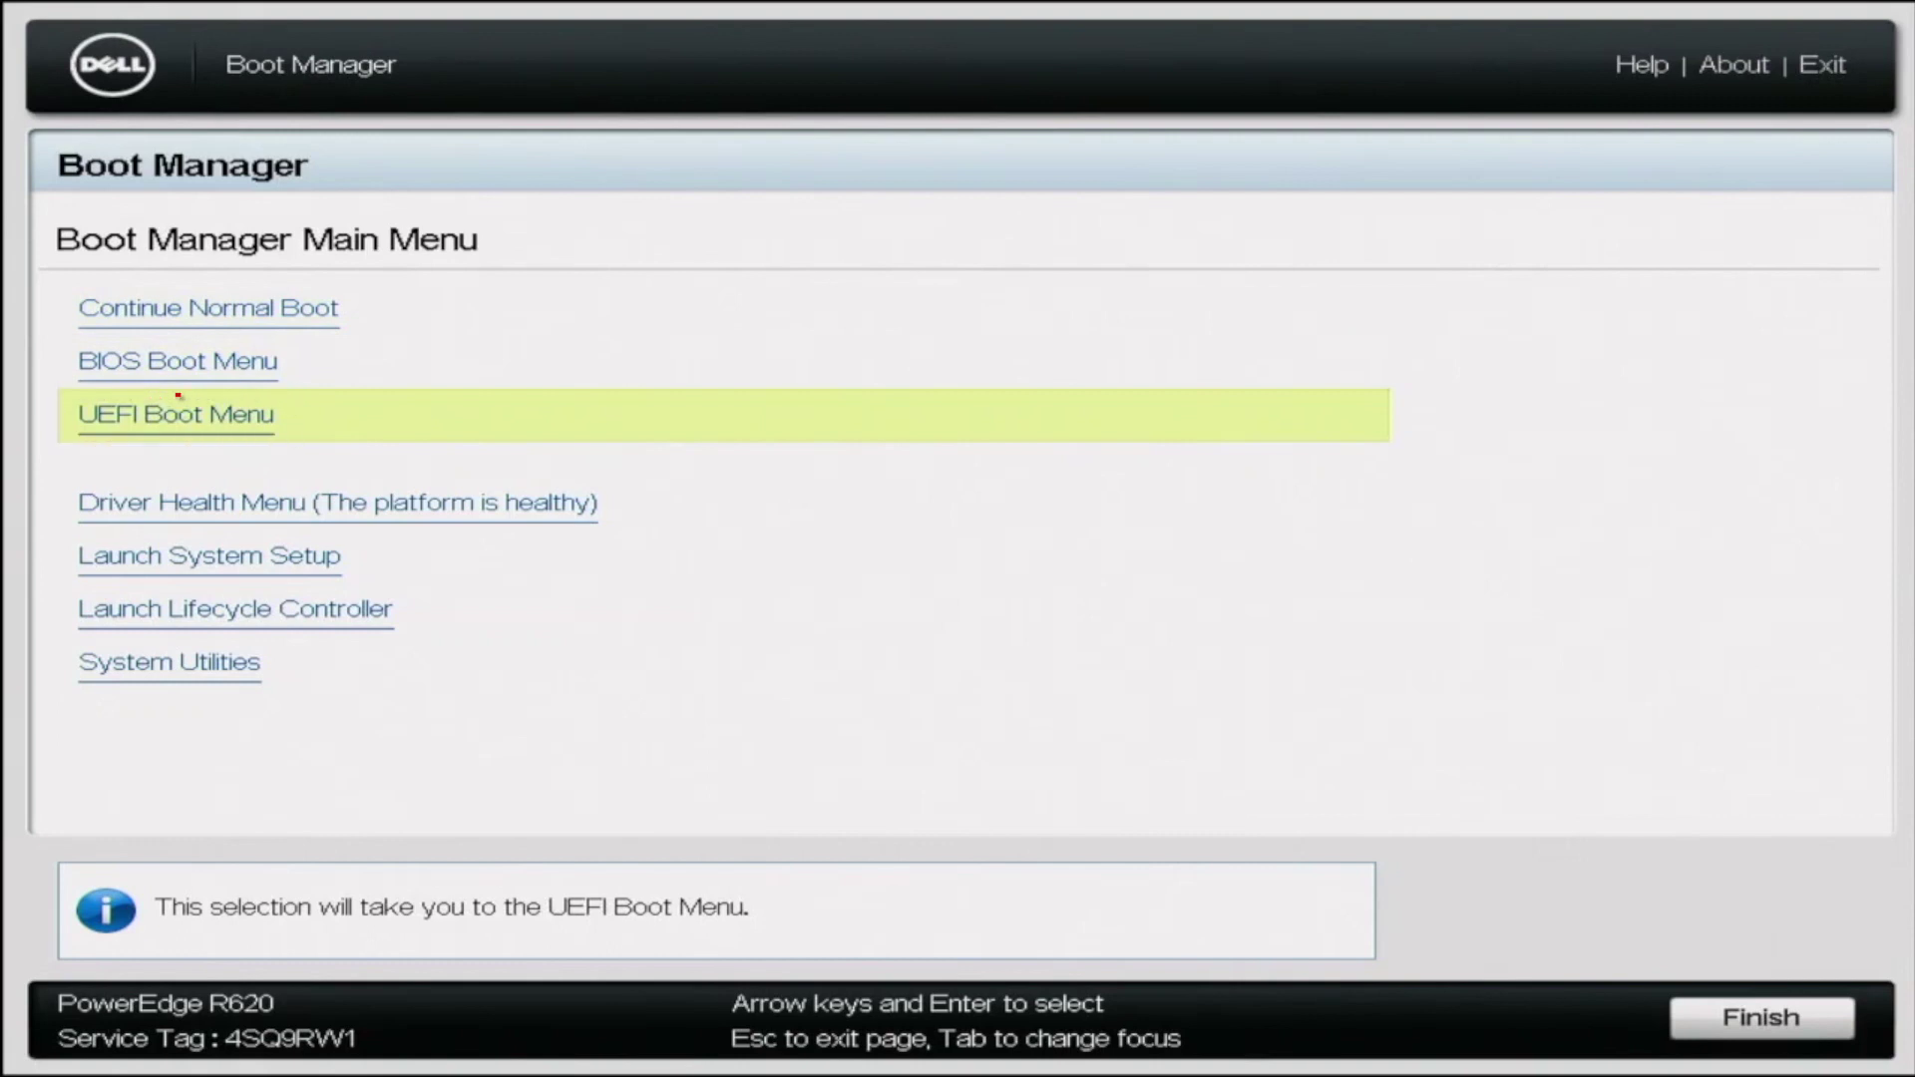
pyautogui.press('Return')
pyautogui.press('Down')
pyautogui.press('Down')
pyautogui.press('Down')
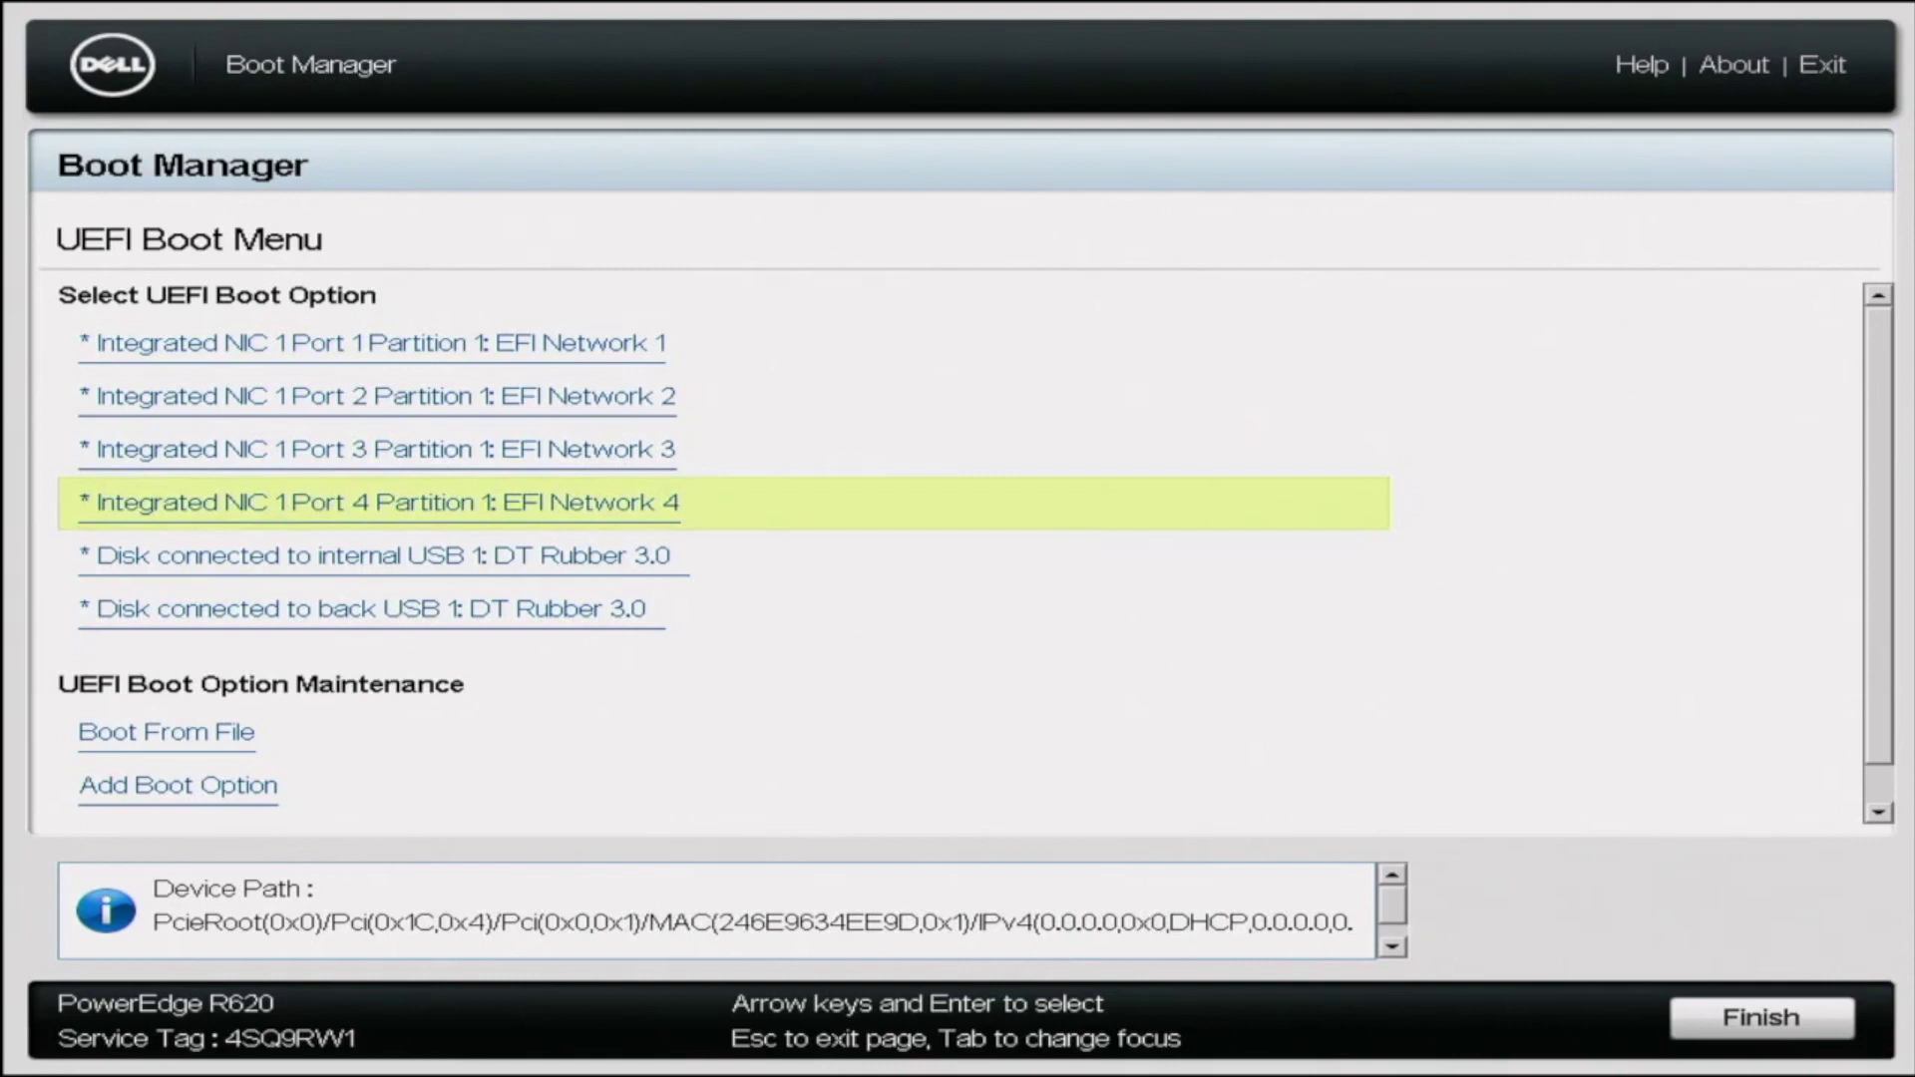
pyautogui.press('Down')
pyautogui.press('Down')
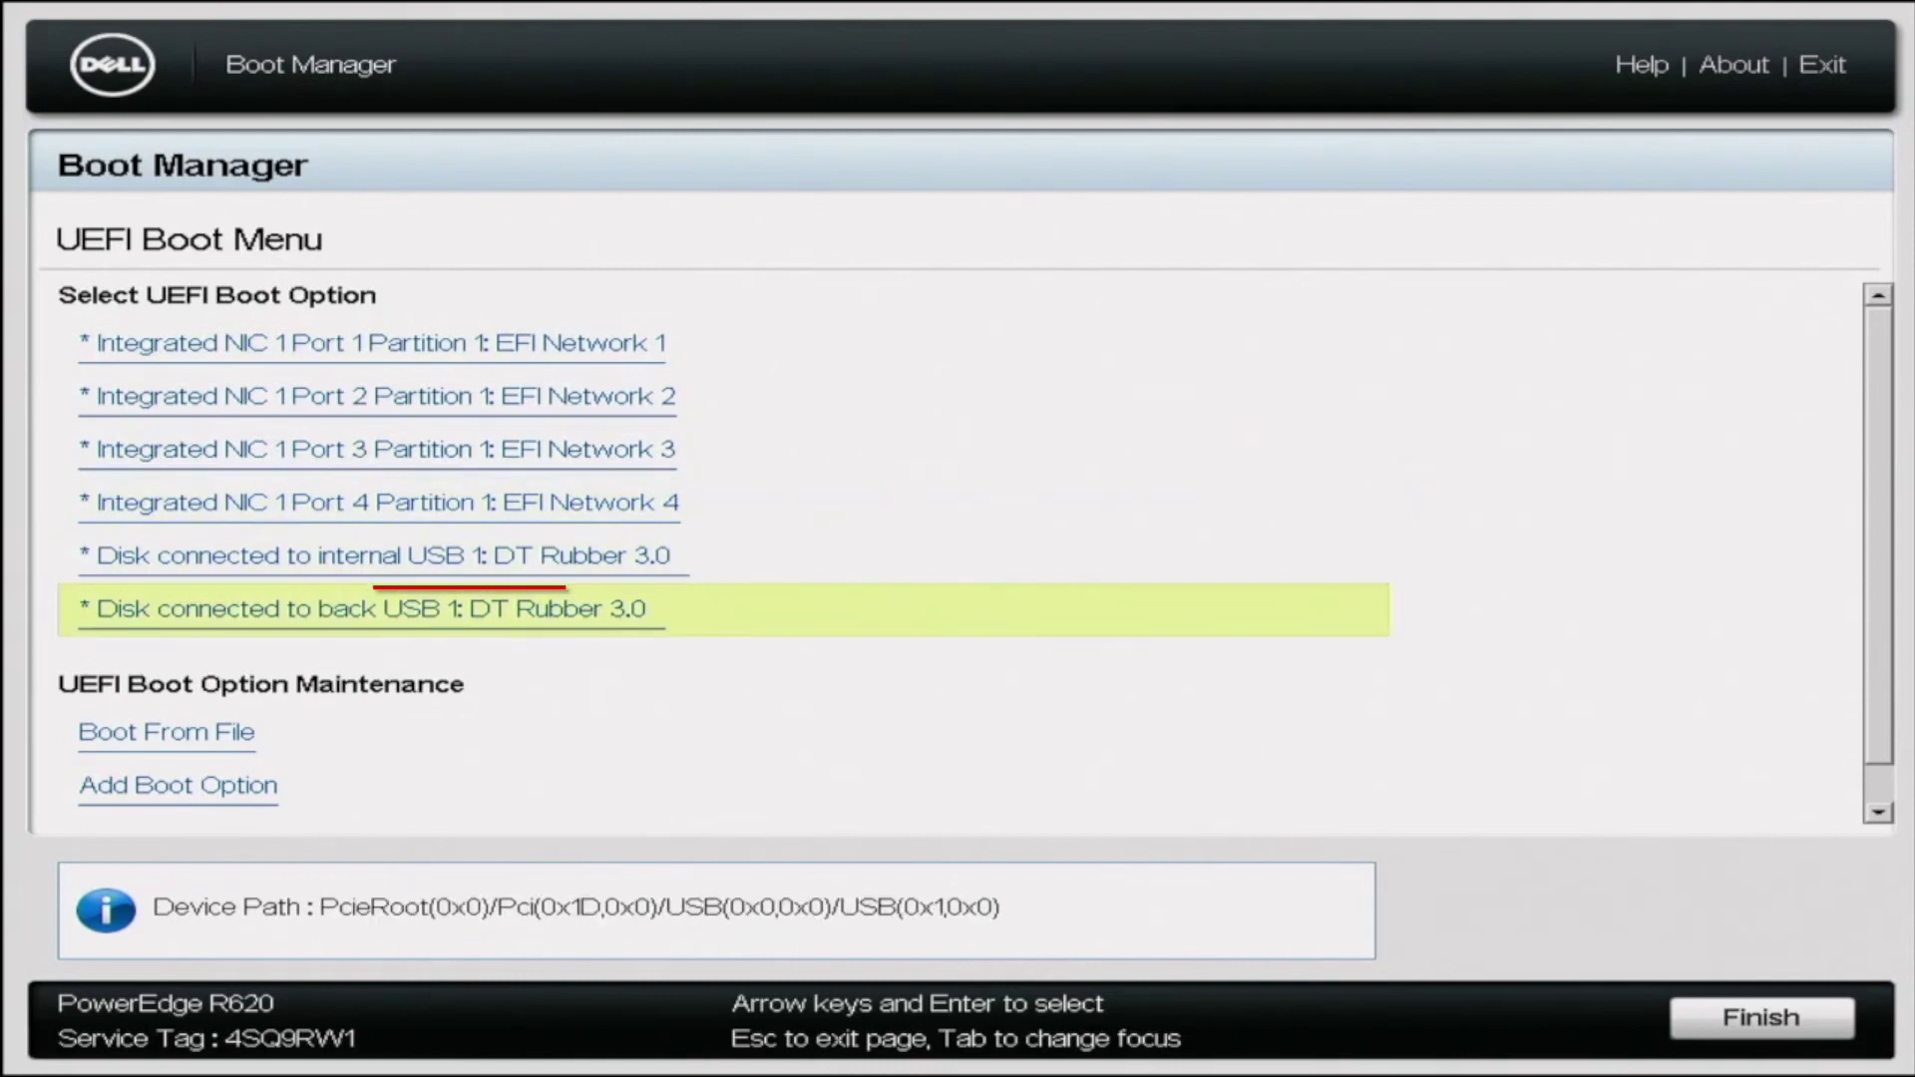
pyautogui.press('Return')
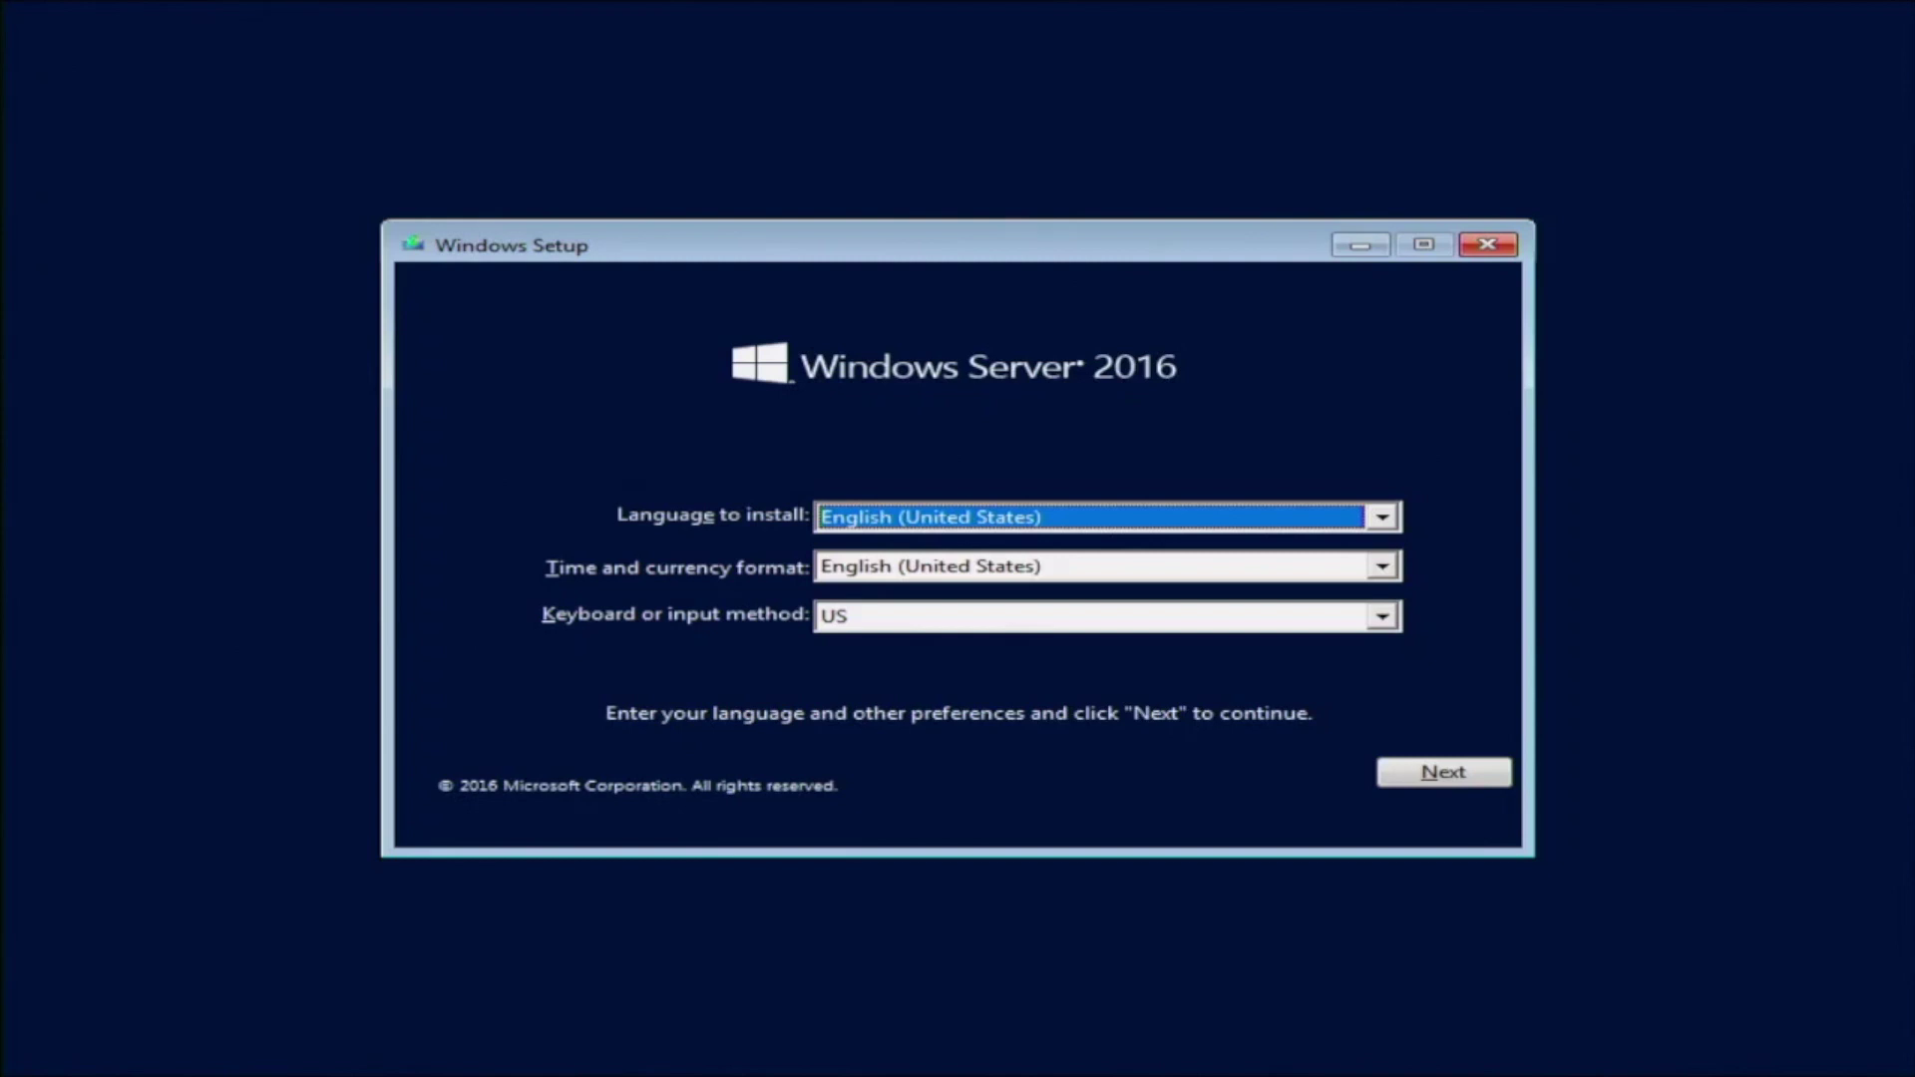
# Keep English (United States) language and US keyboard, then start Install now
pyautogui.press('Tab')
pyautogui.press('Tab')
pyautogui.press('Tab')
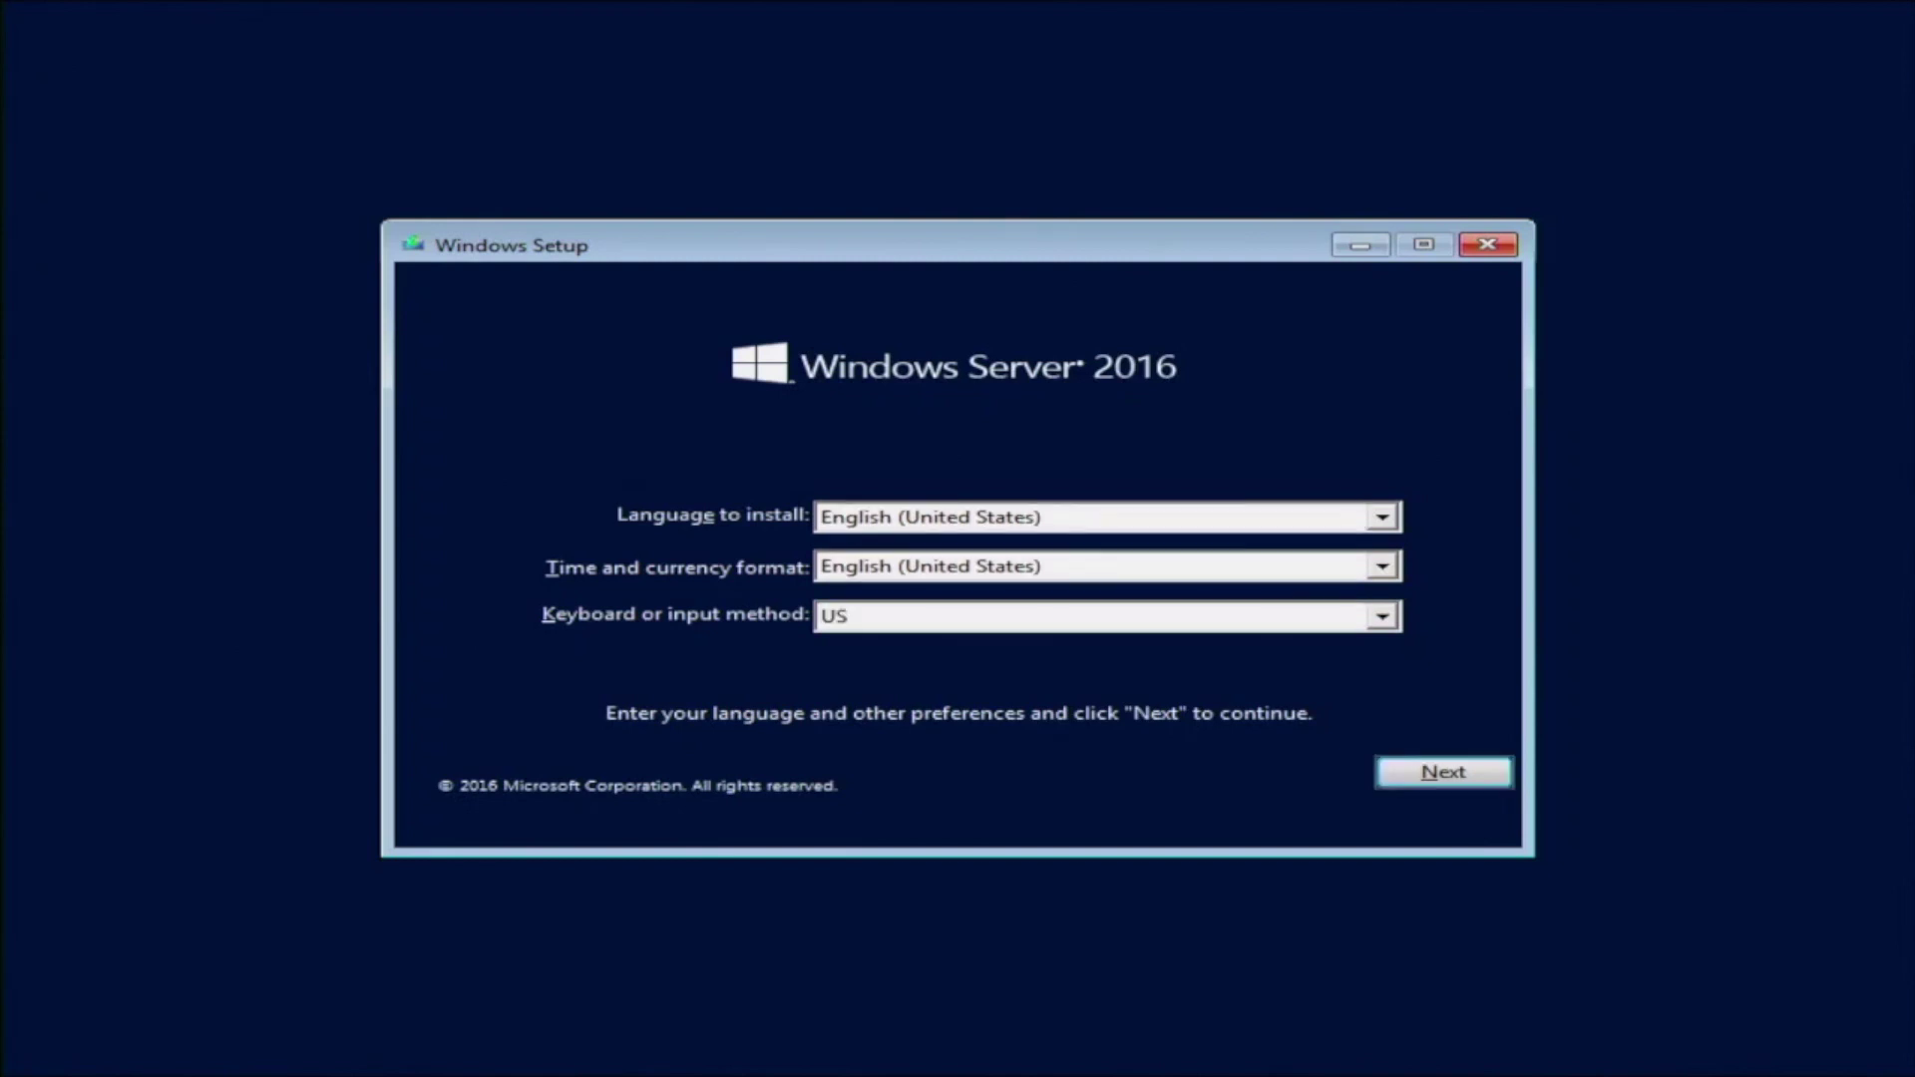
pyautogui.press('Tab')
pyautogui.press('Tab')
pyautogui.press('Tab')
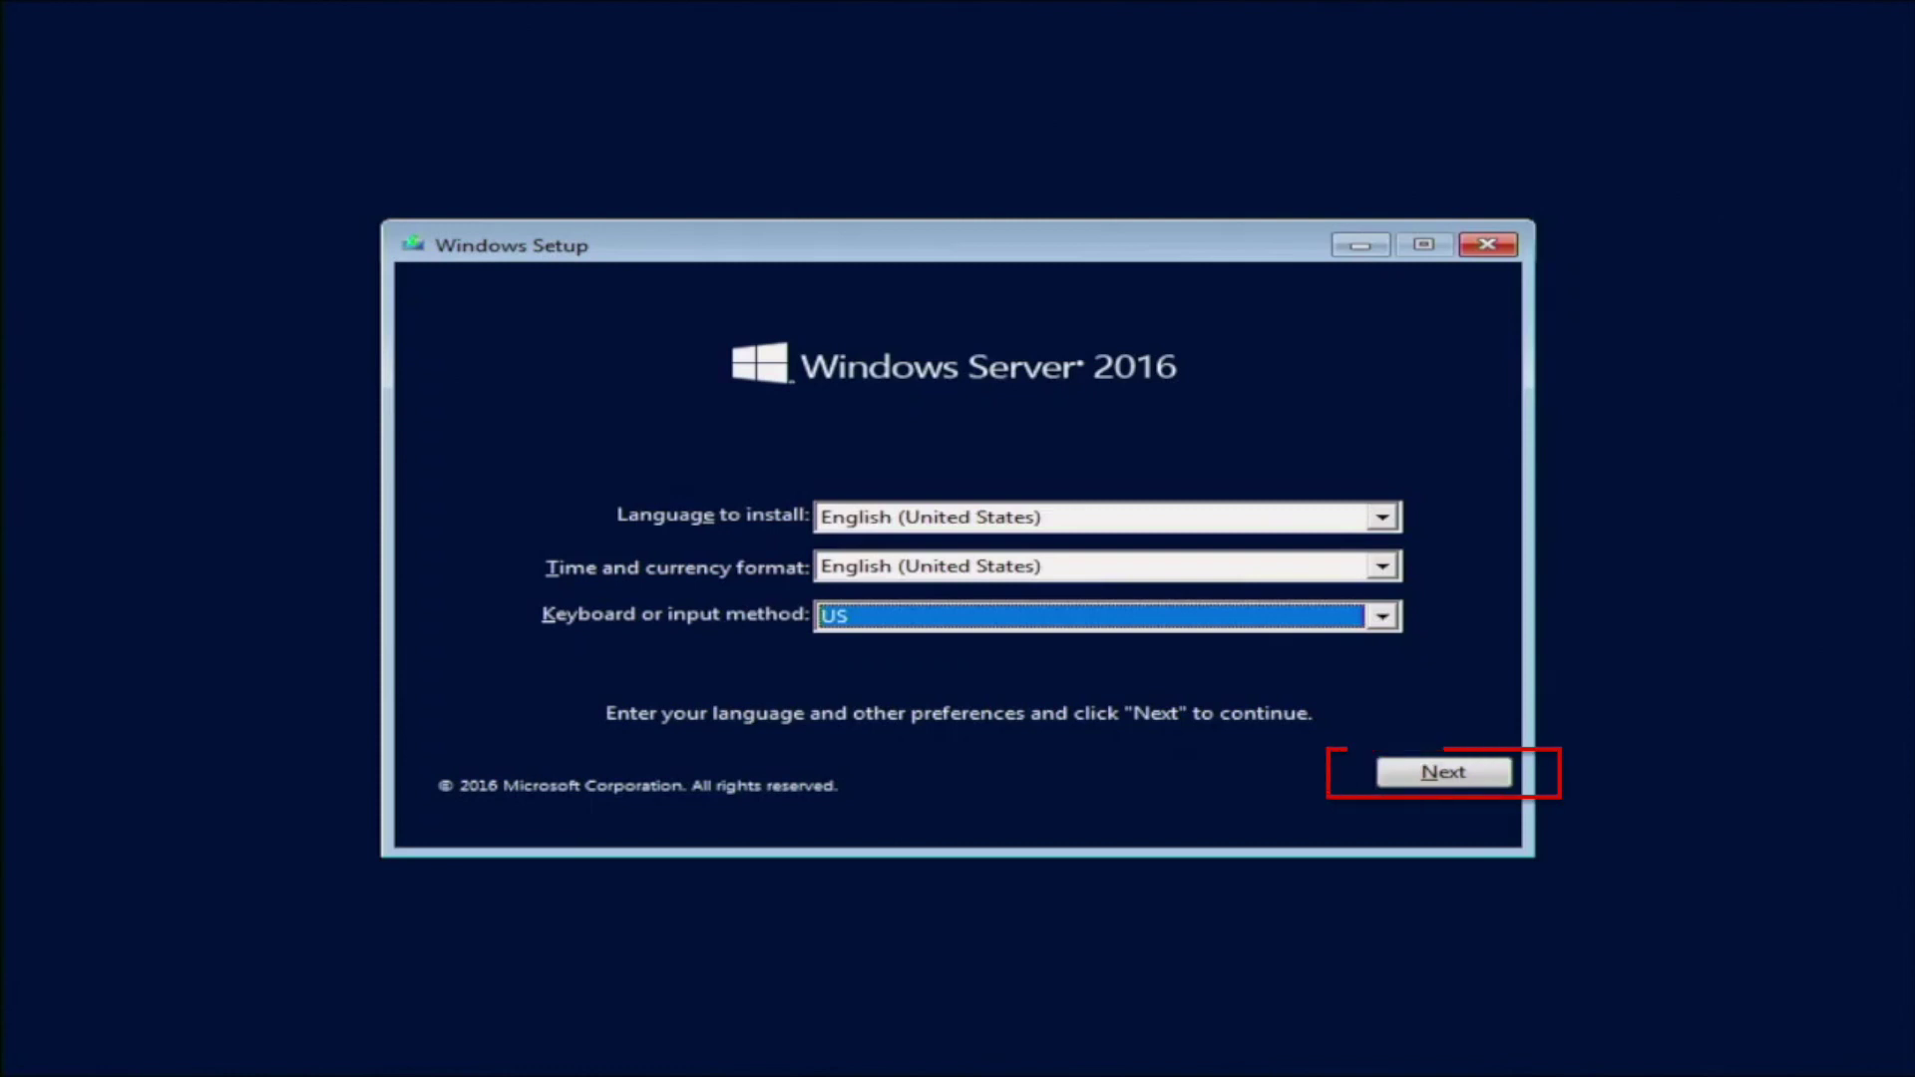
pyautogui.press('Return')
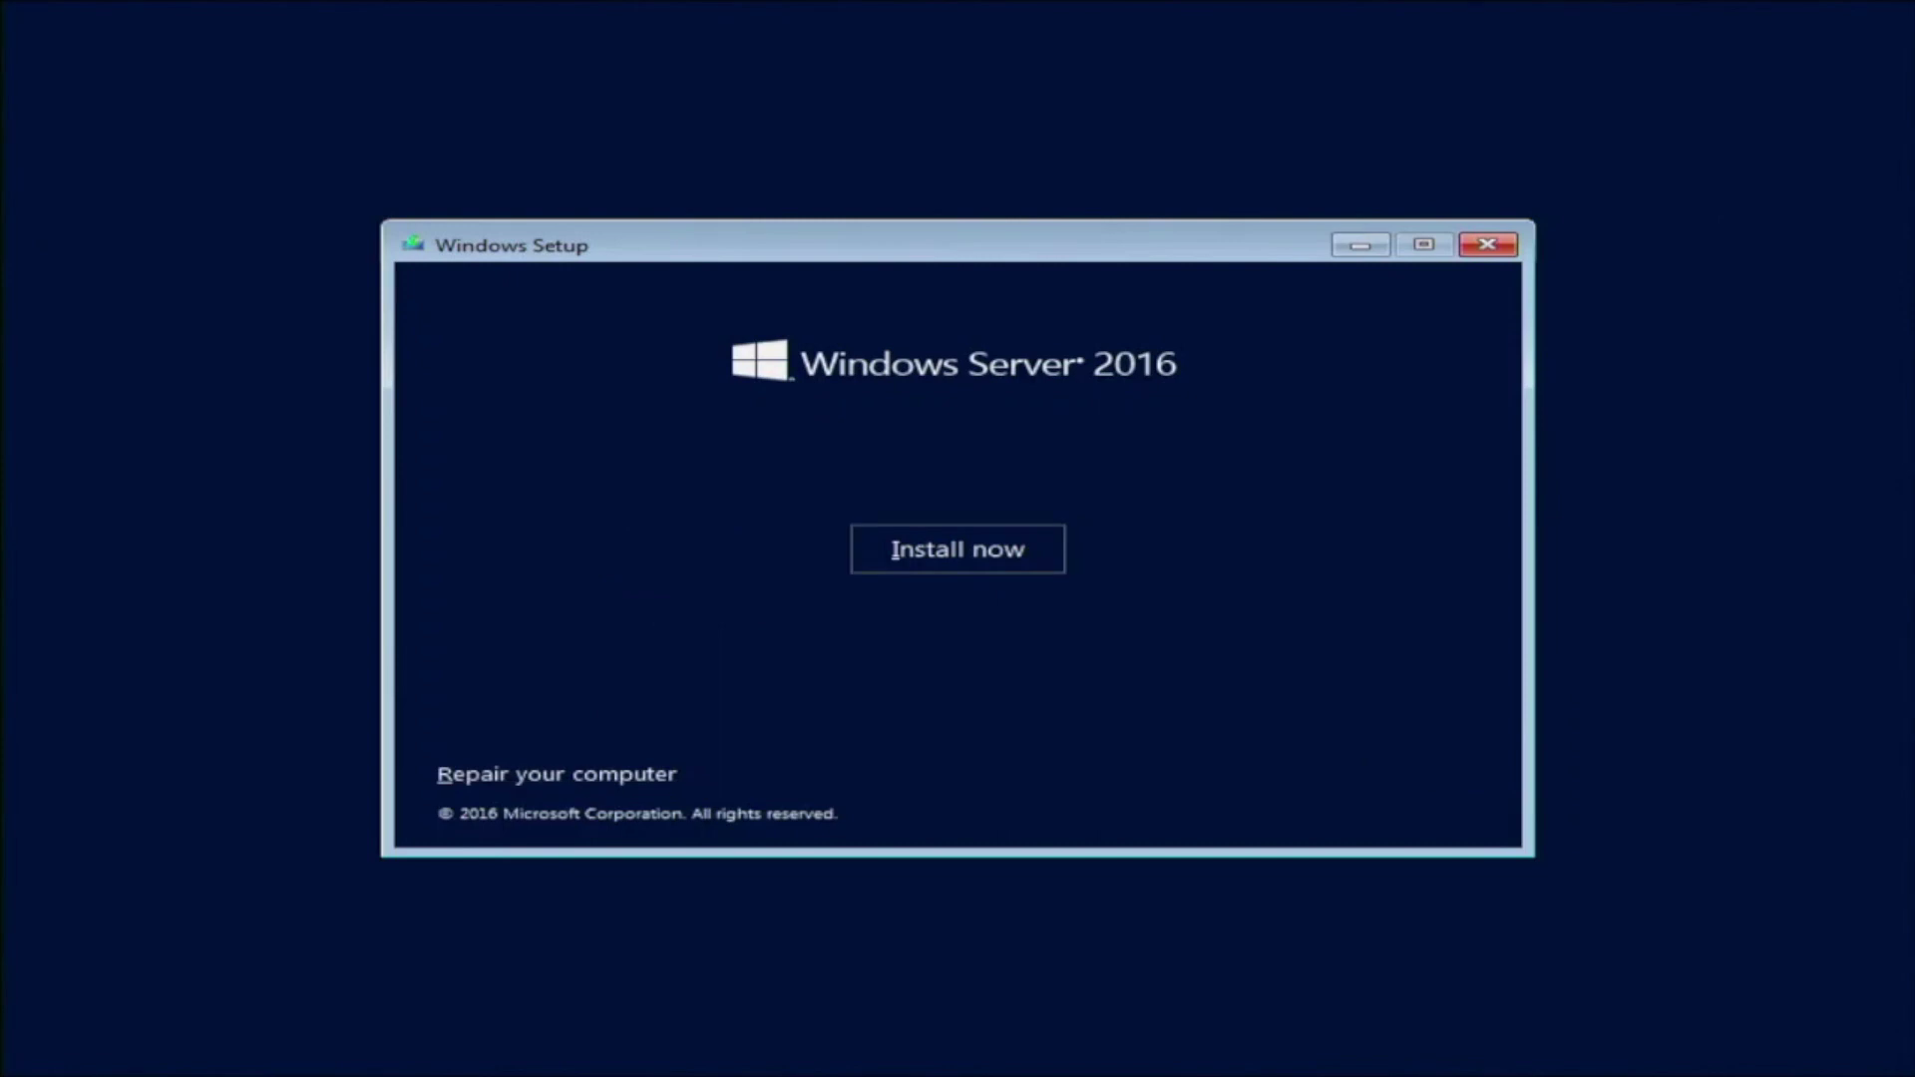
pyautogui.press('Return')
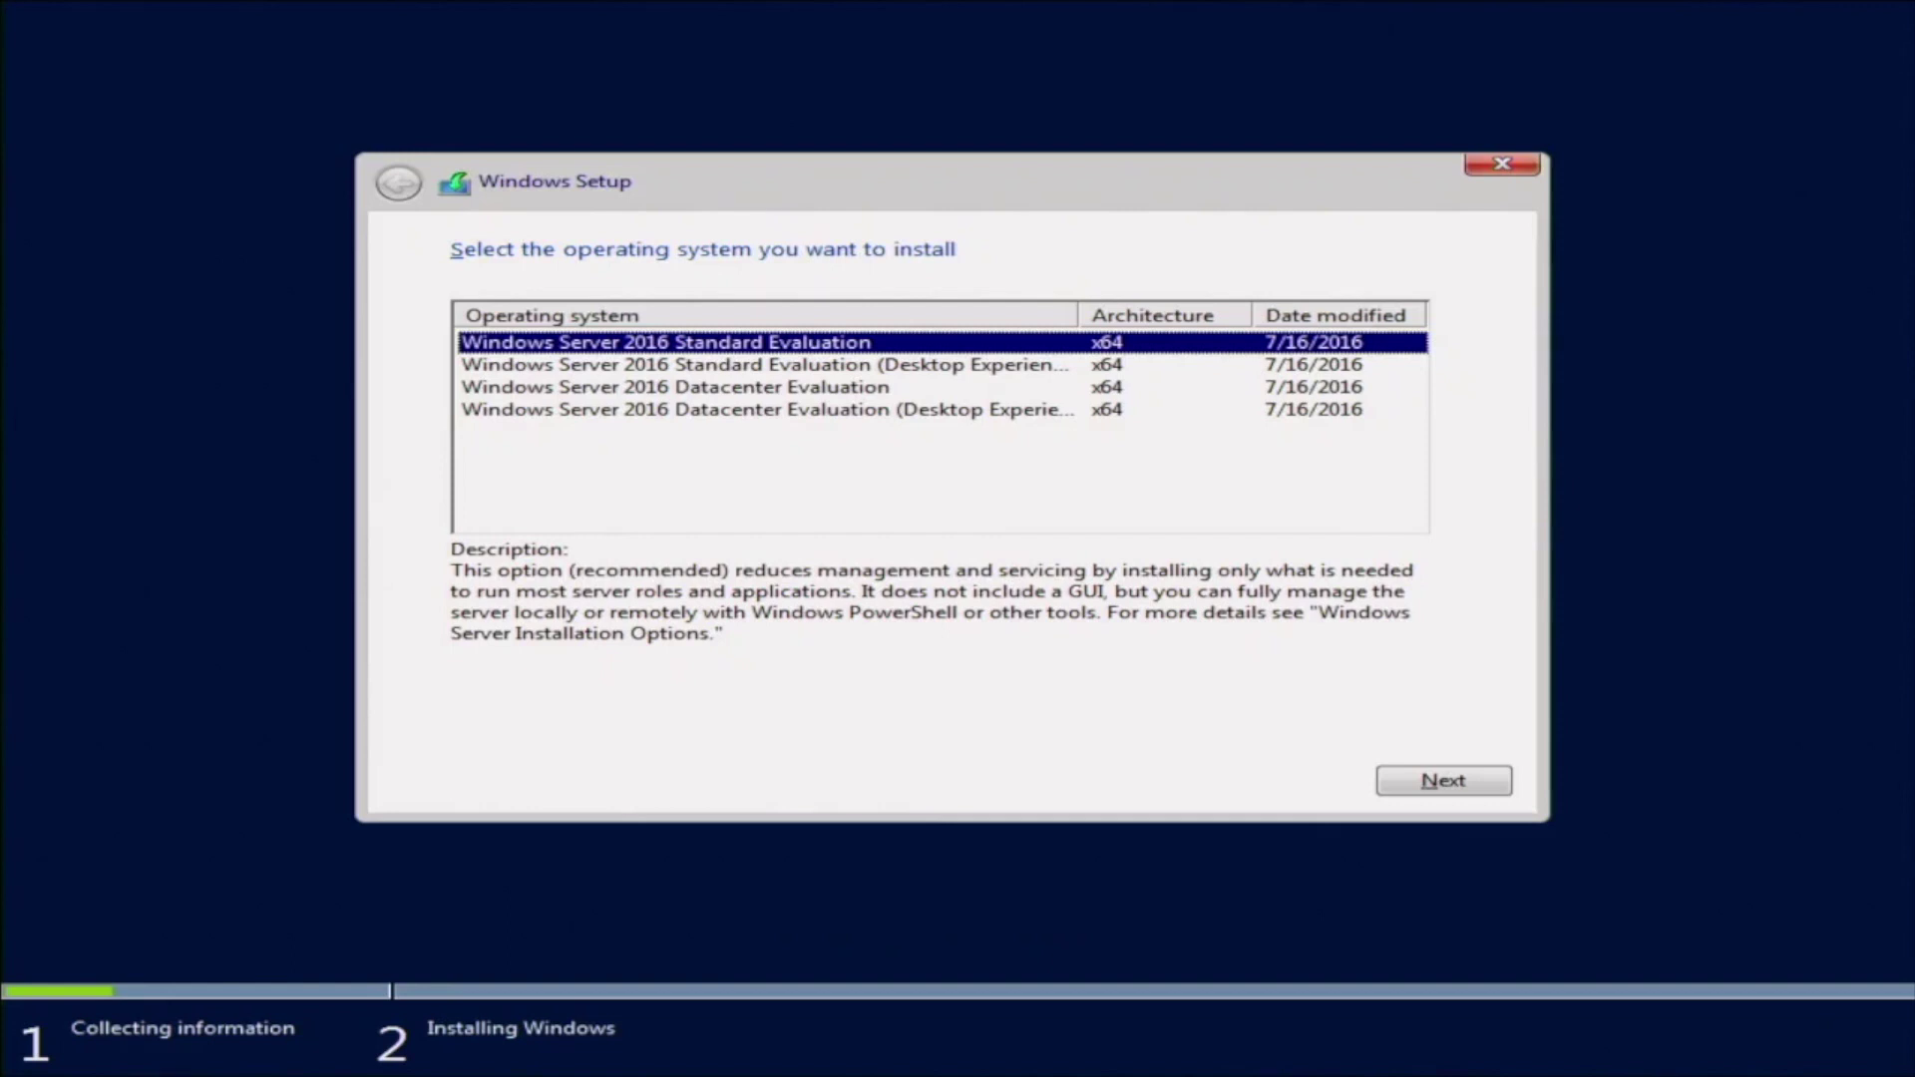
# Select the Standard Evaluation with Desktop Experience edition
pyautogui.click(759, 364)
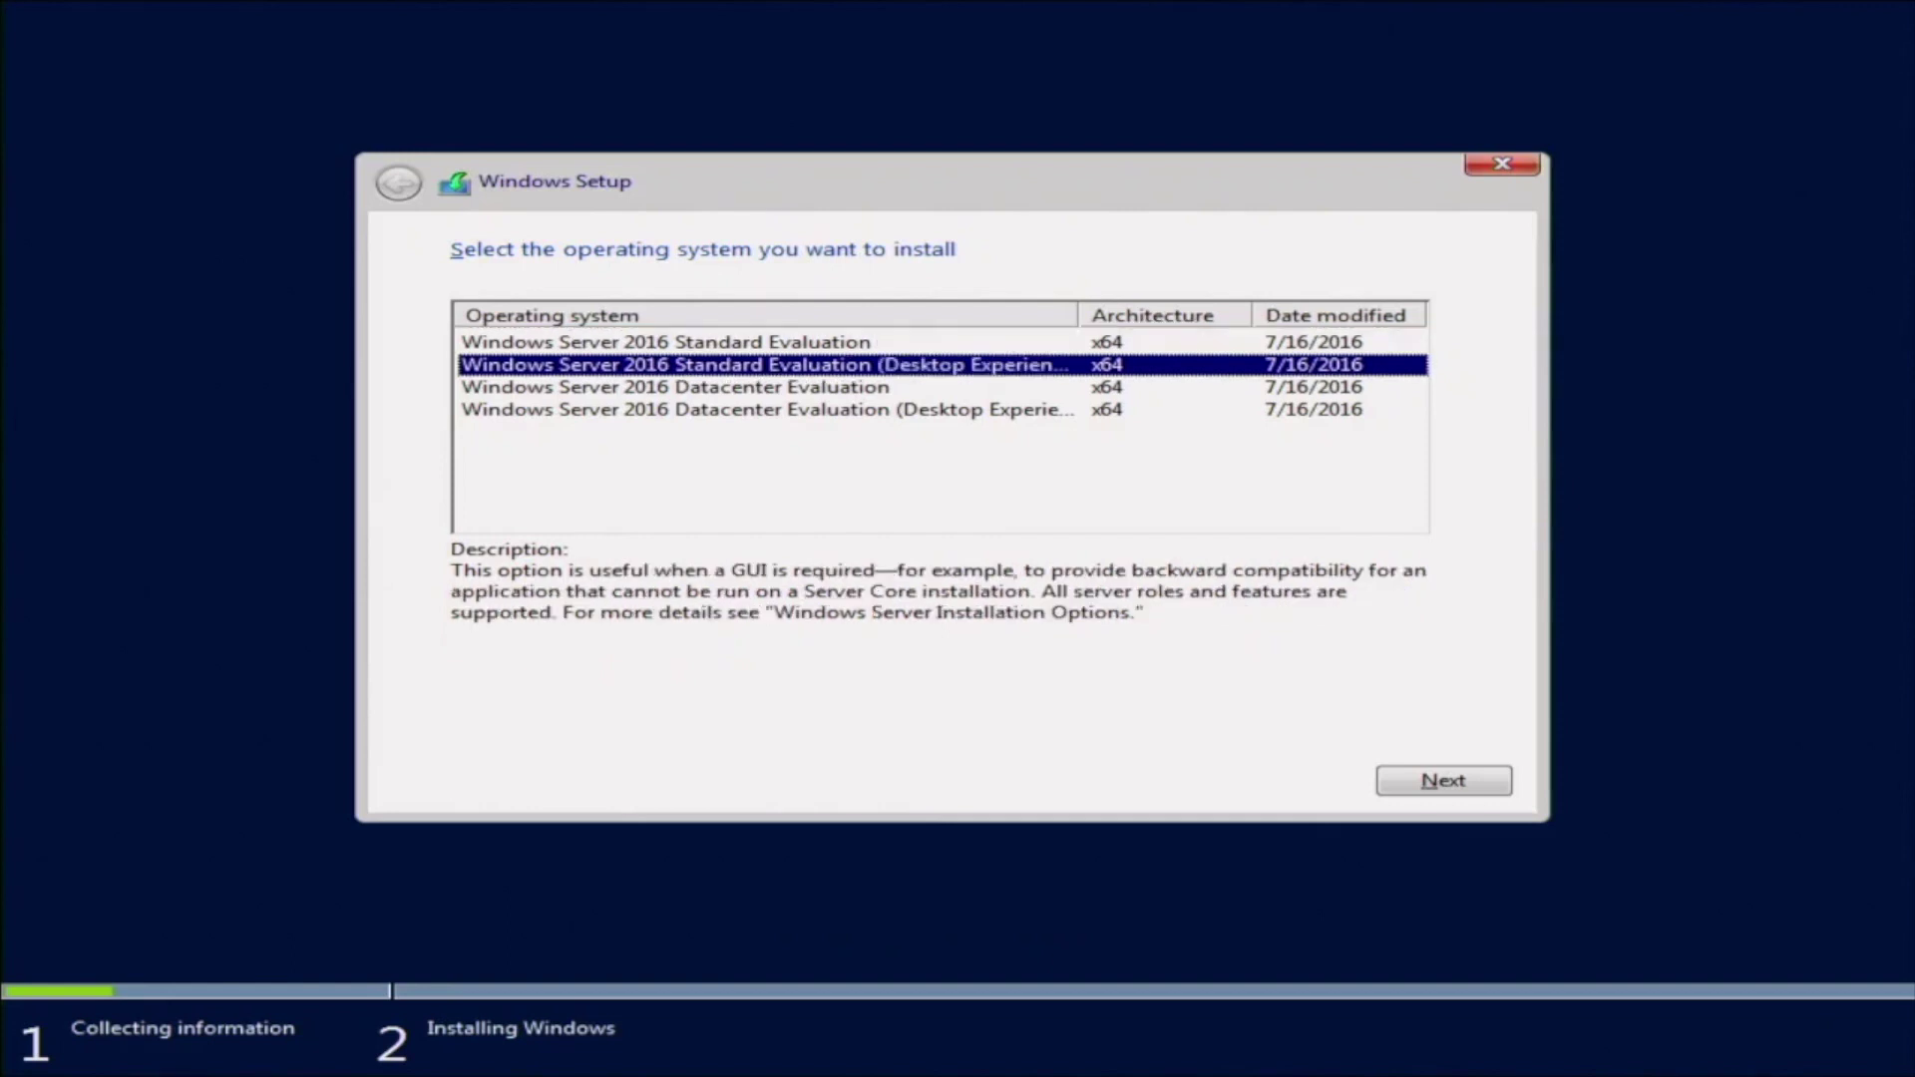
pyautogui.press('Return')
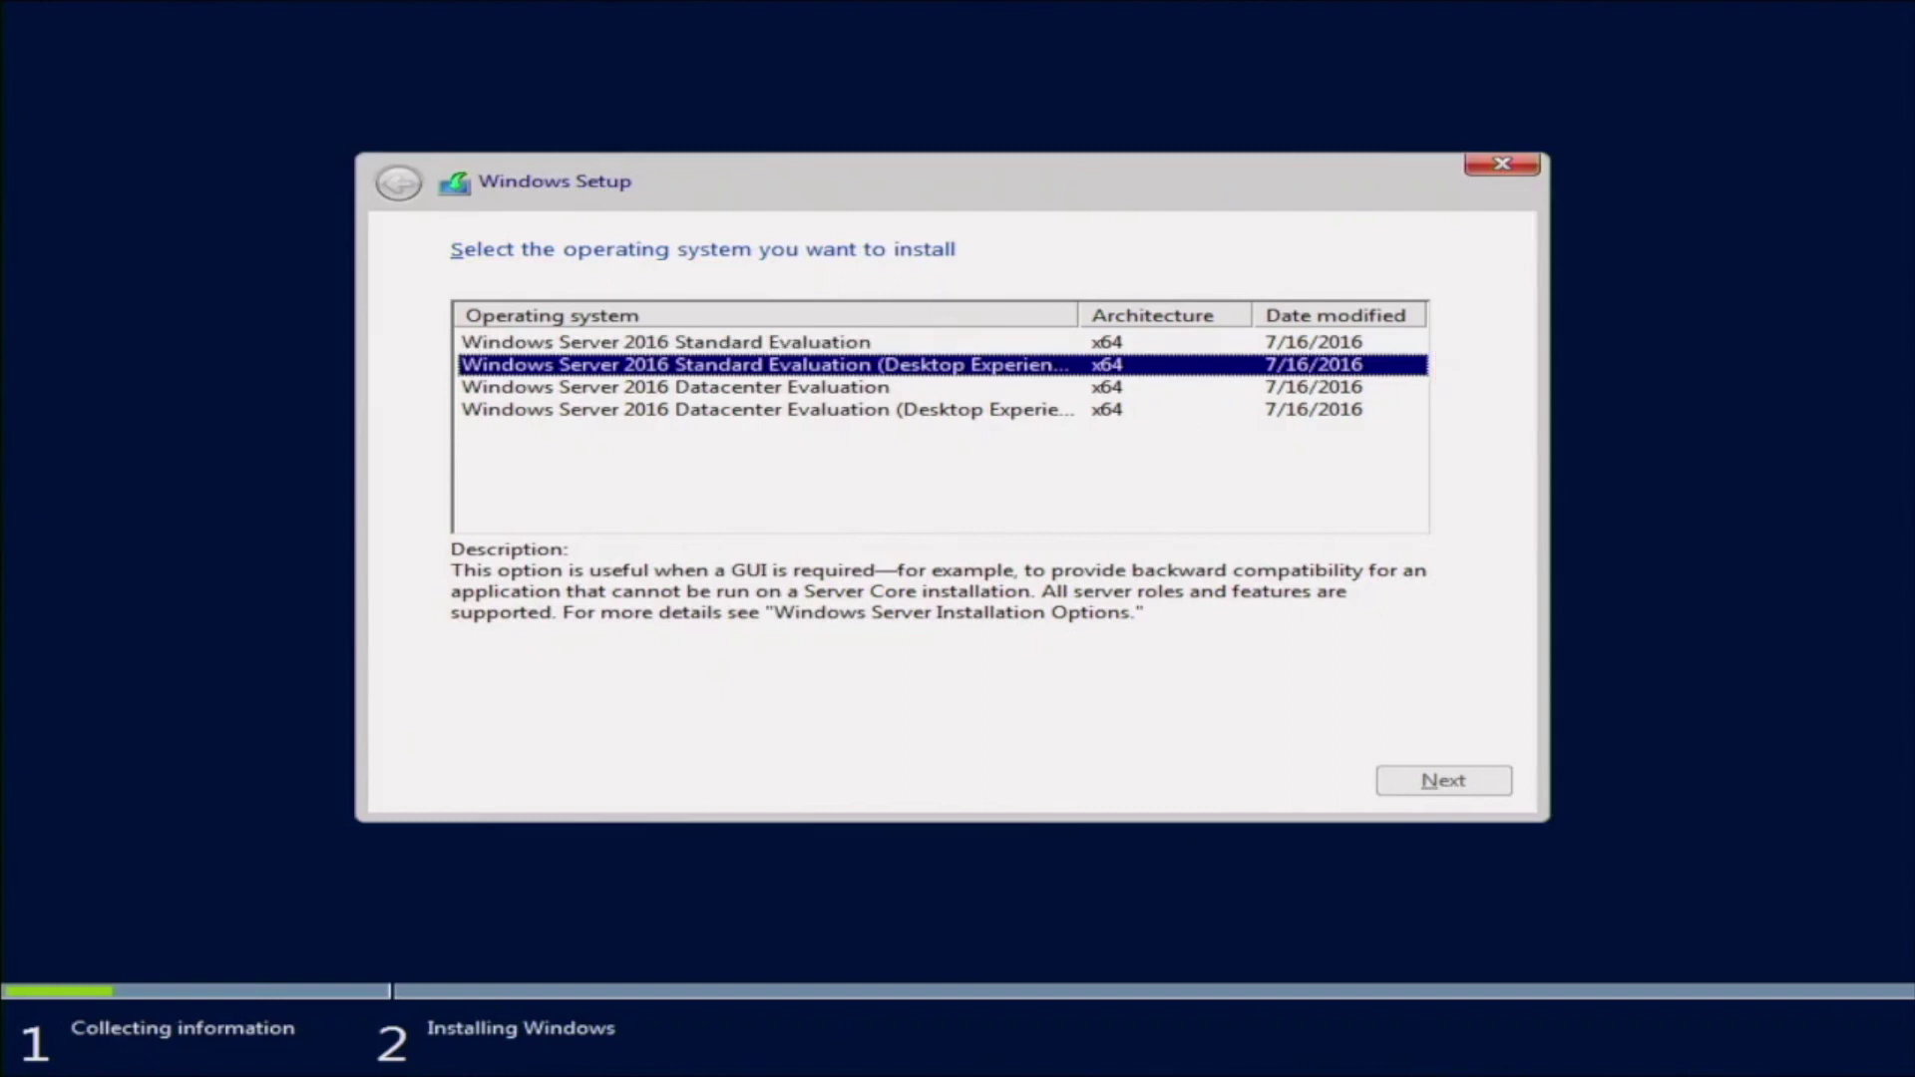
pyautogui.press('Return')
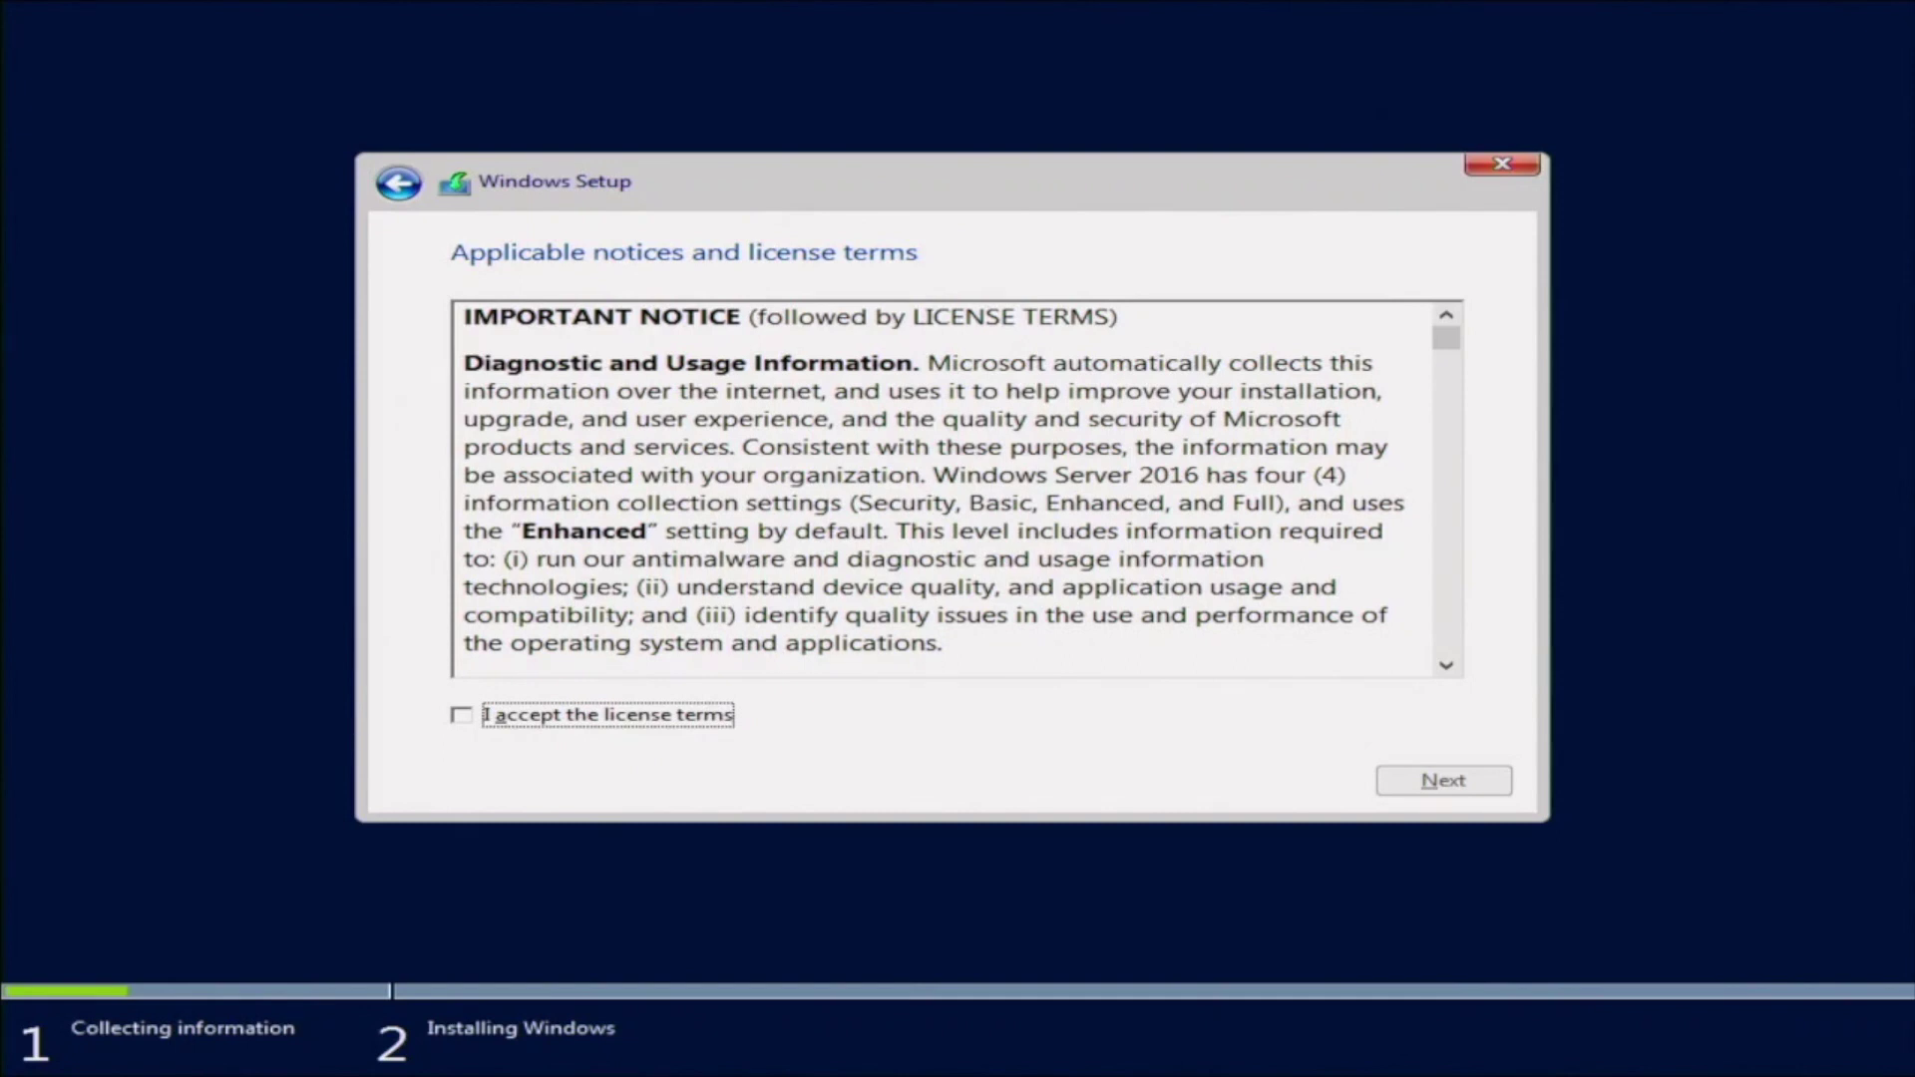
# Accept the license terms and choose Custom: Install Windows only (advanced)
pyautogui.press('space')
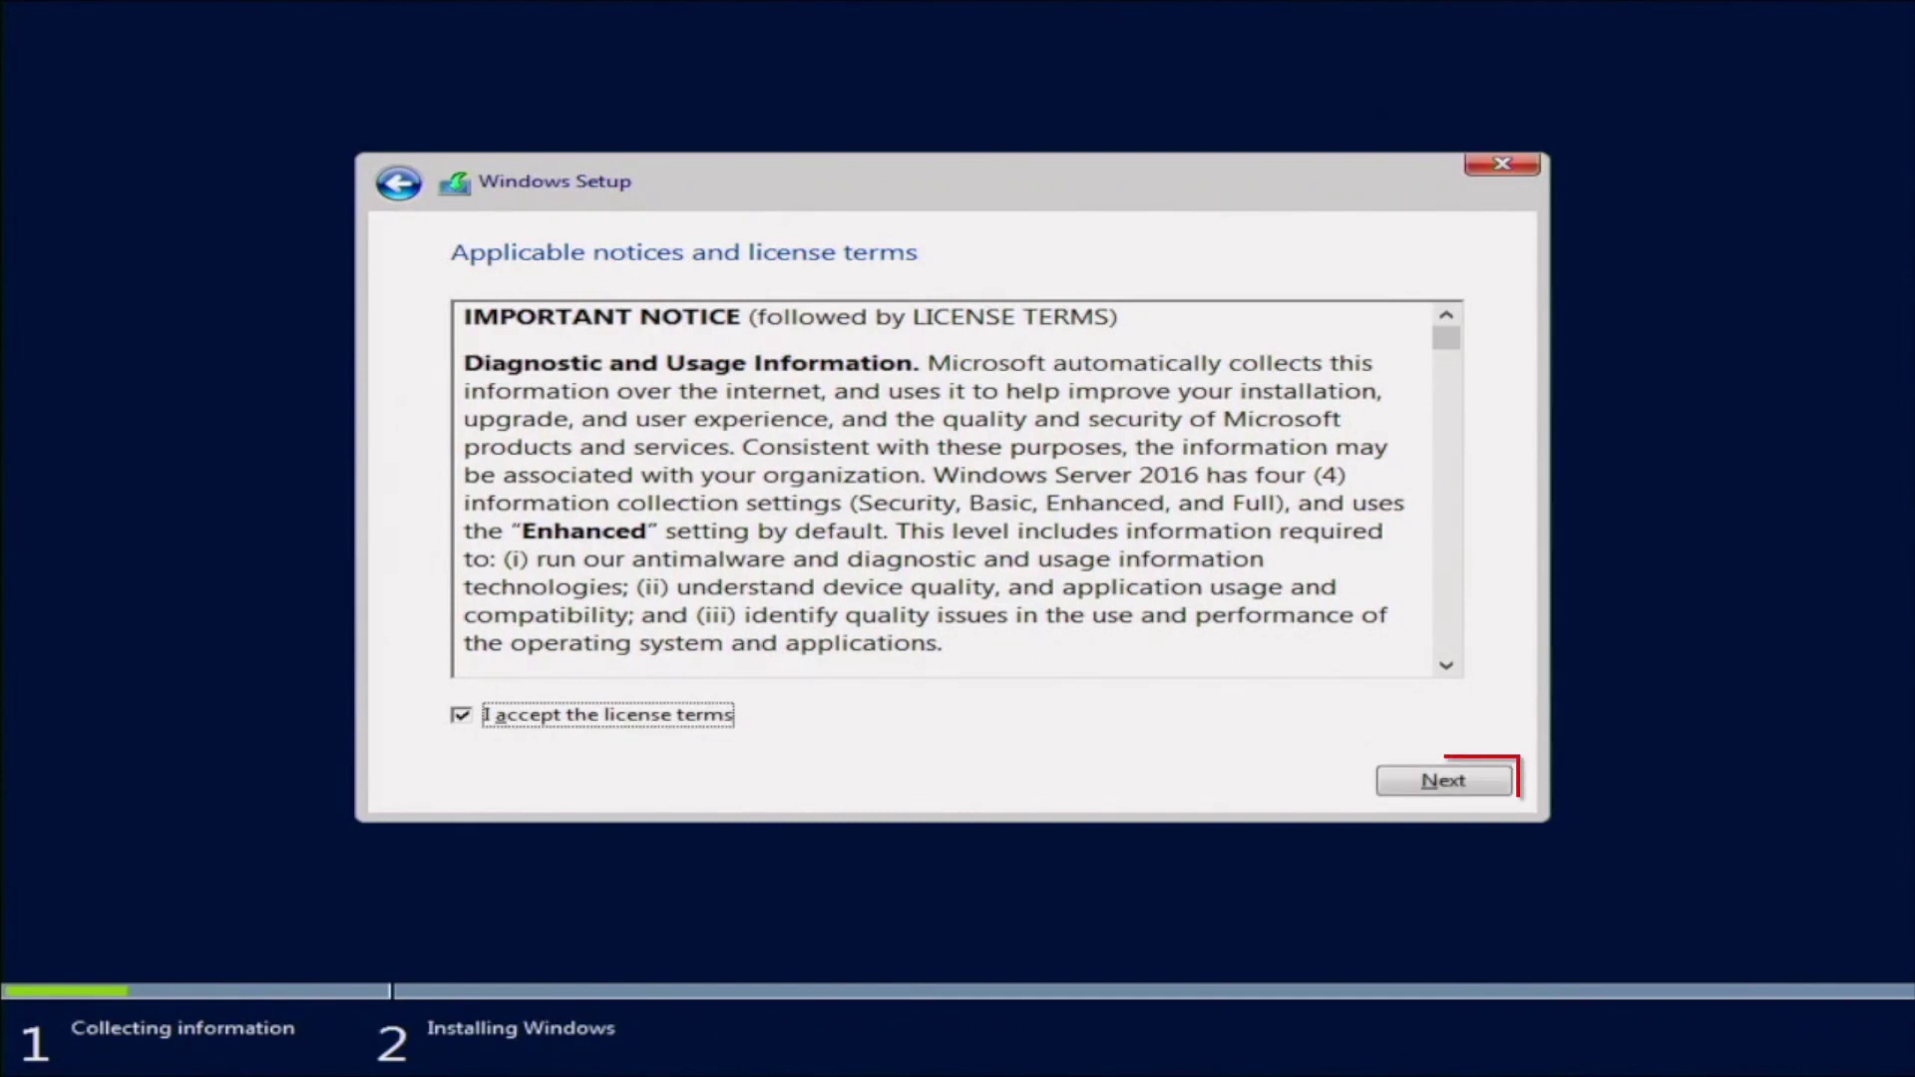
pyautogui.press('Tab')
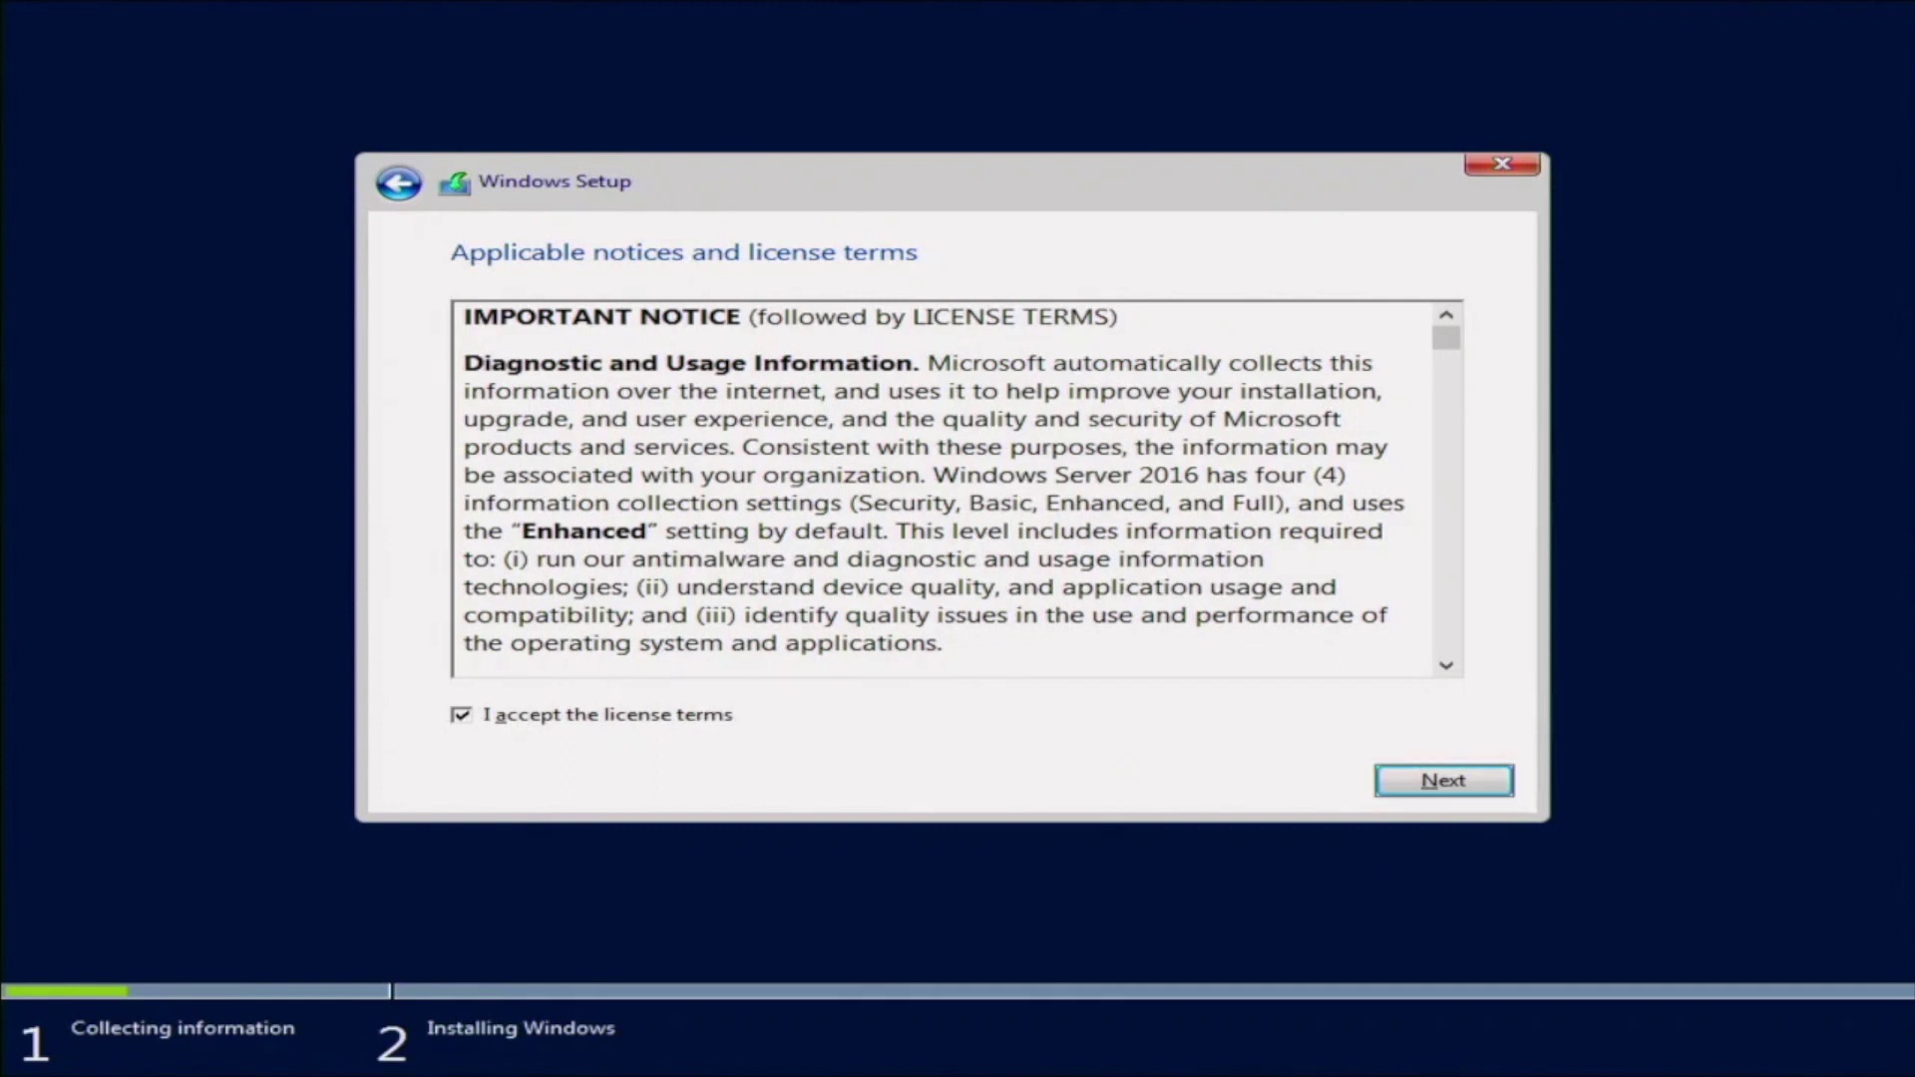
pyautogui.press('Return')
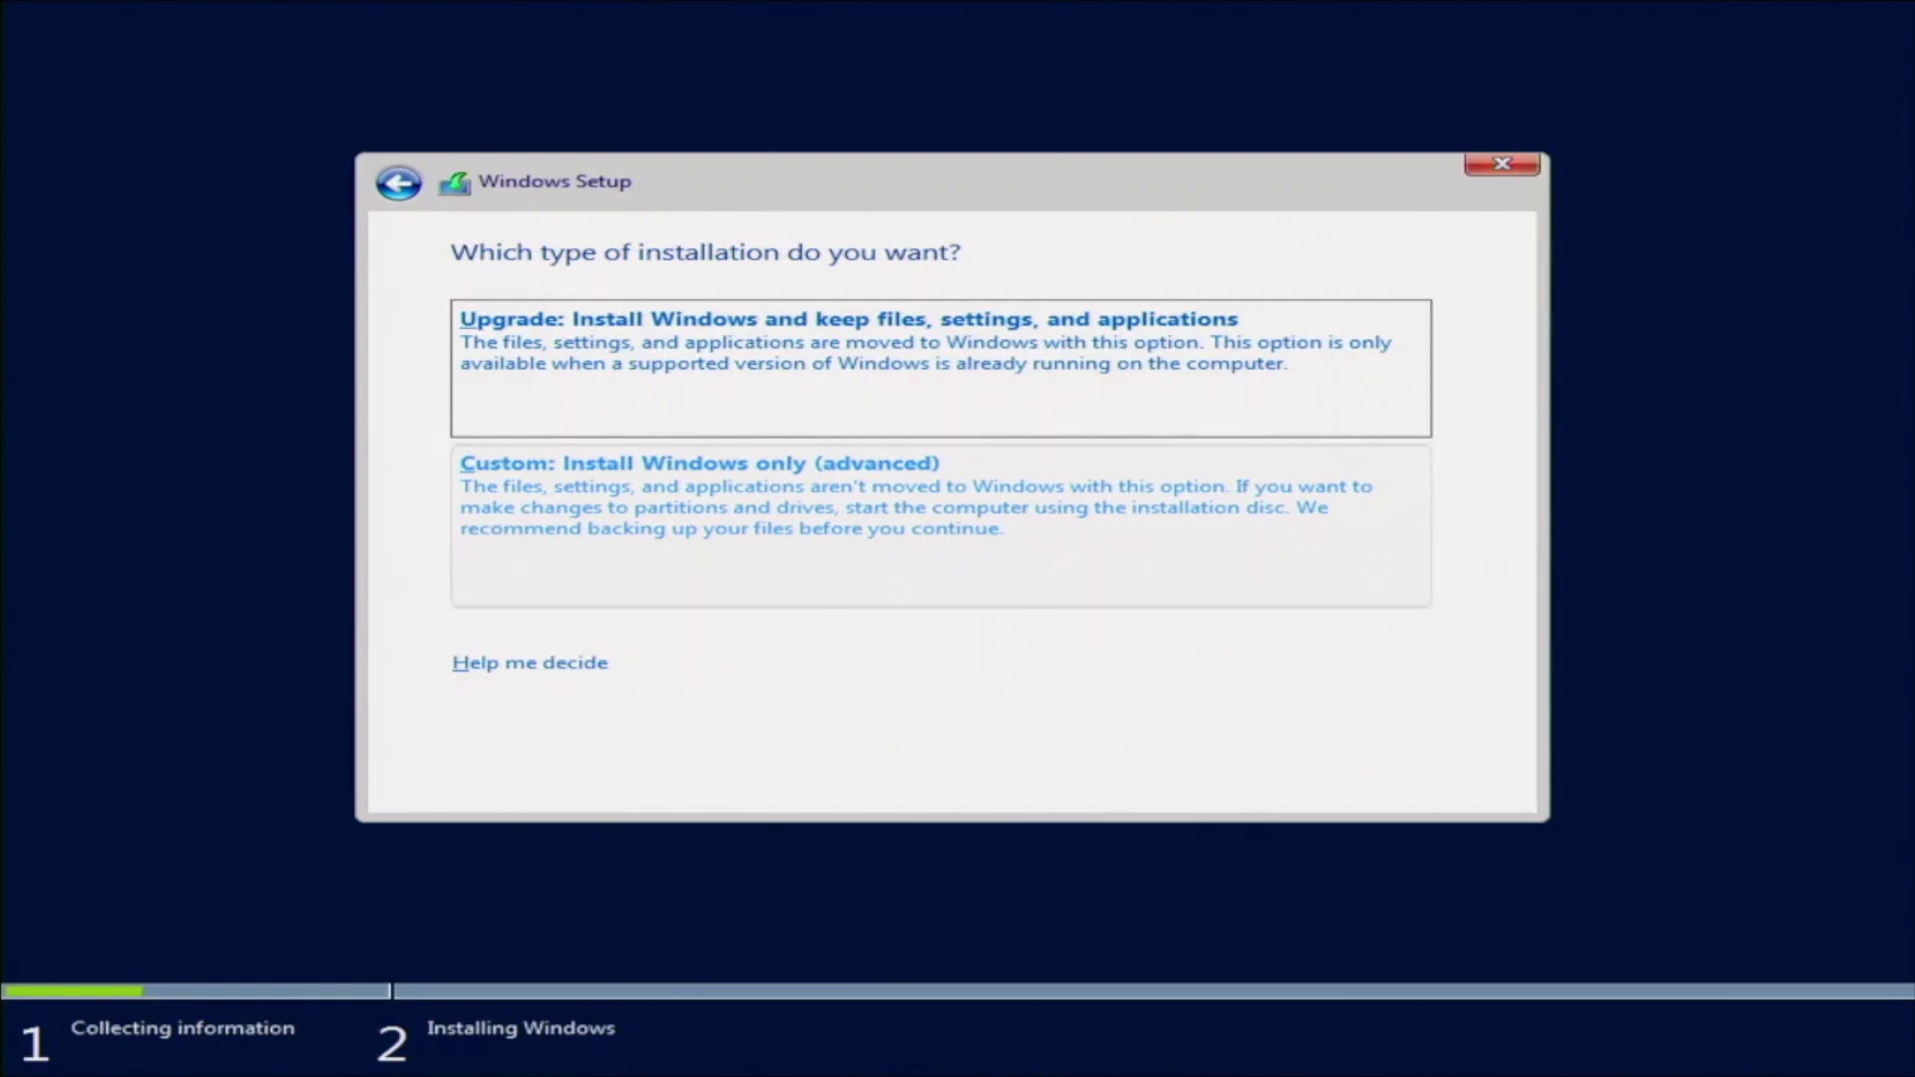
pyautogui.press('Tab')
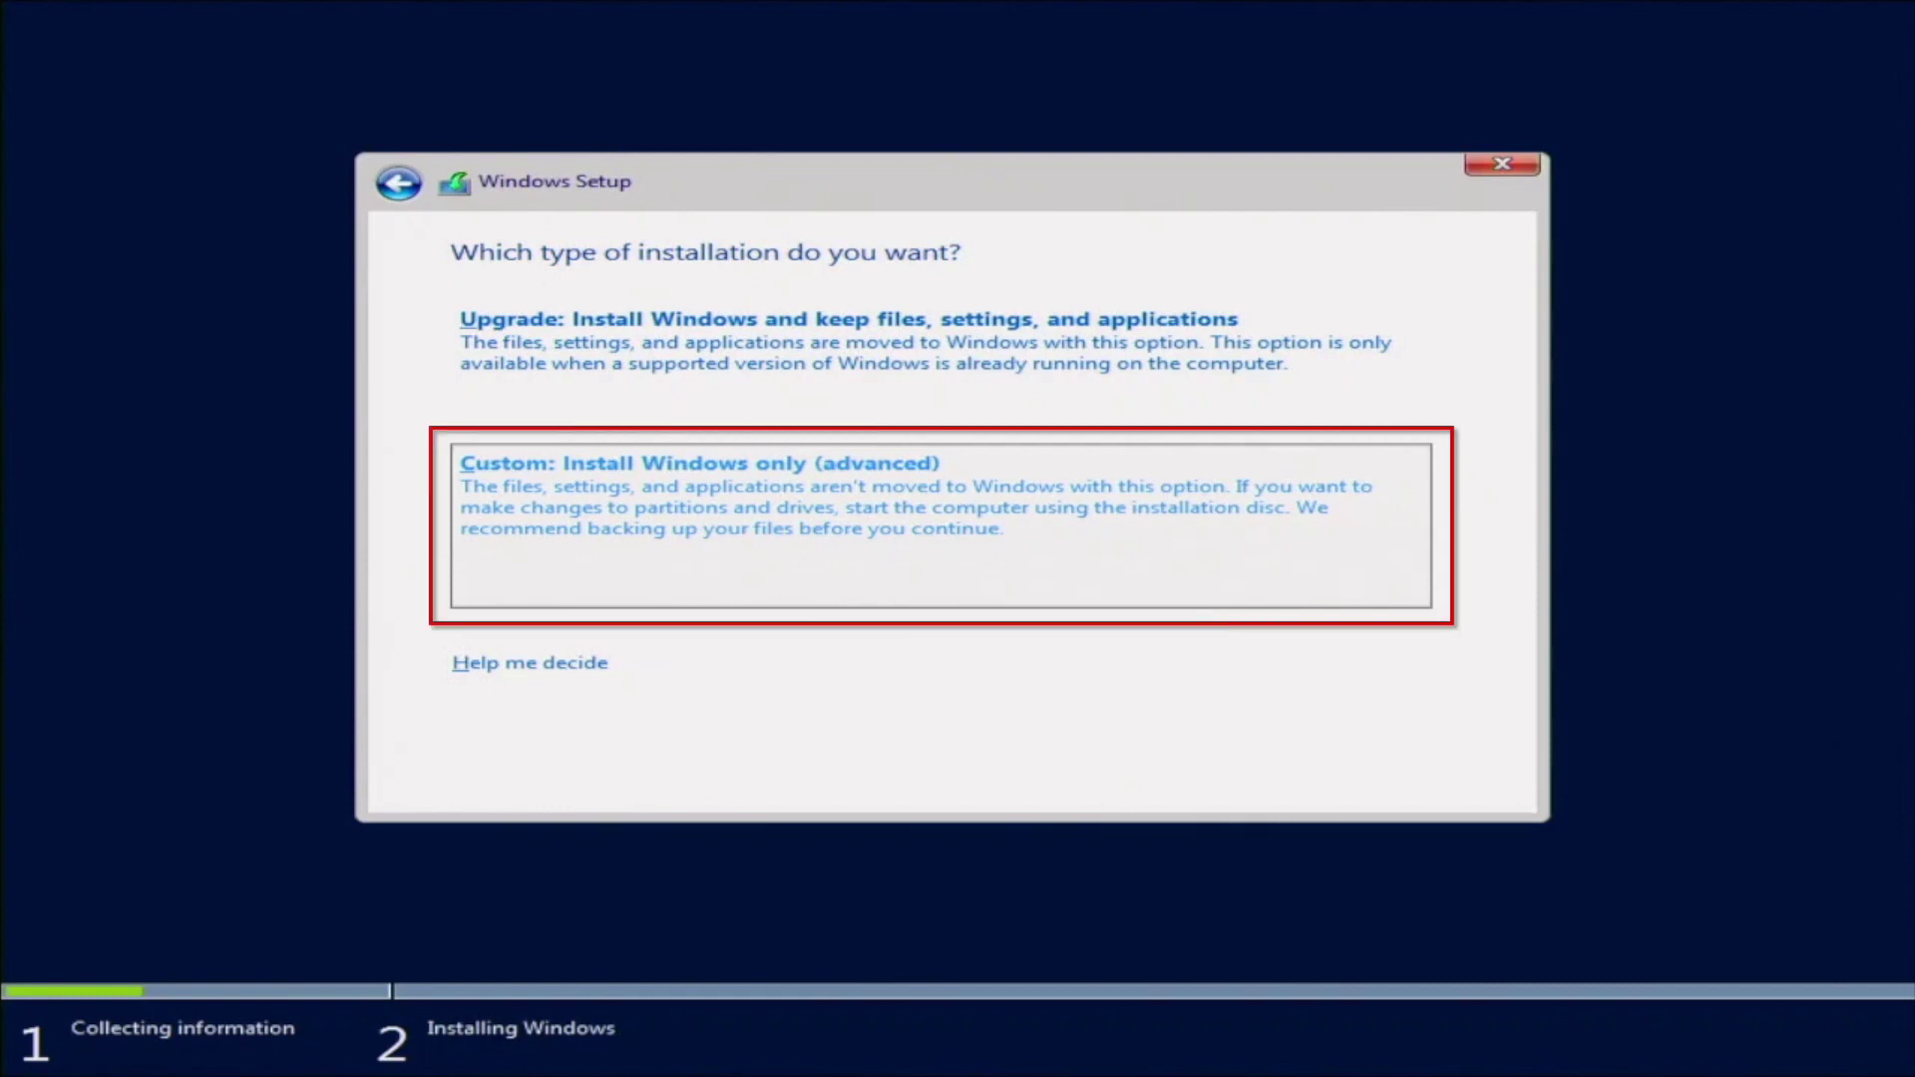
pyautogui.hotkey('alt', 'c')
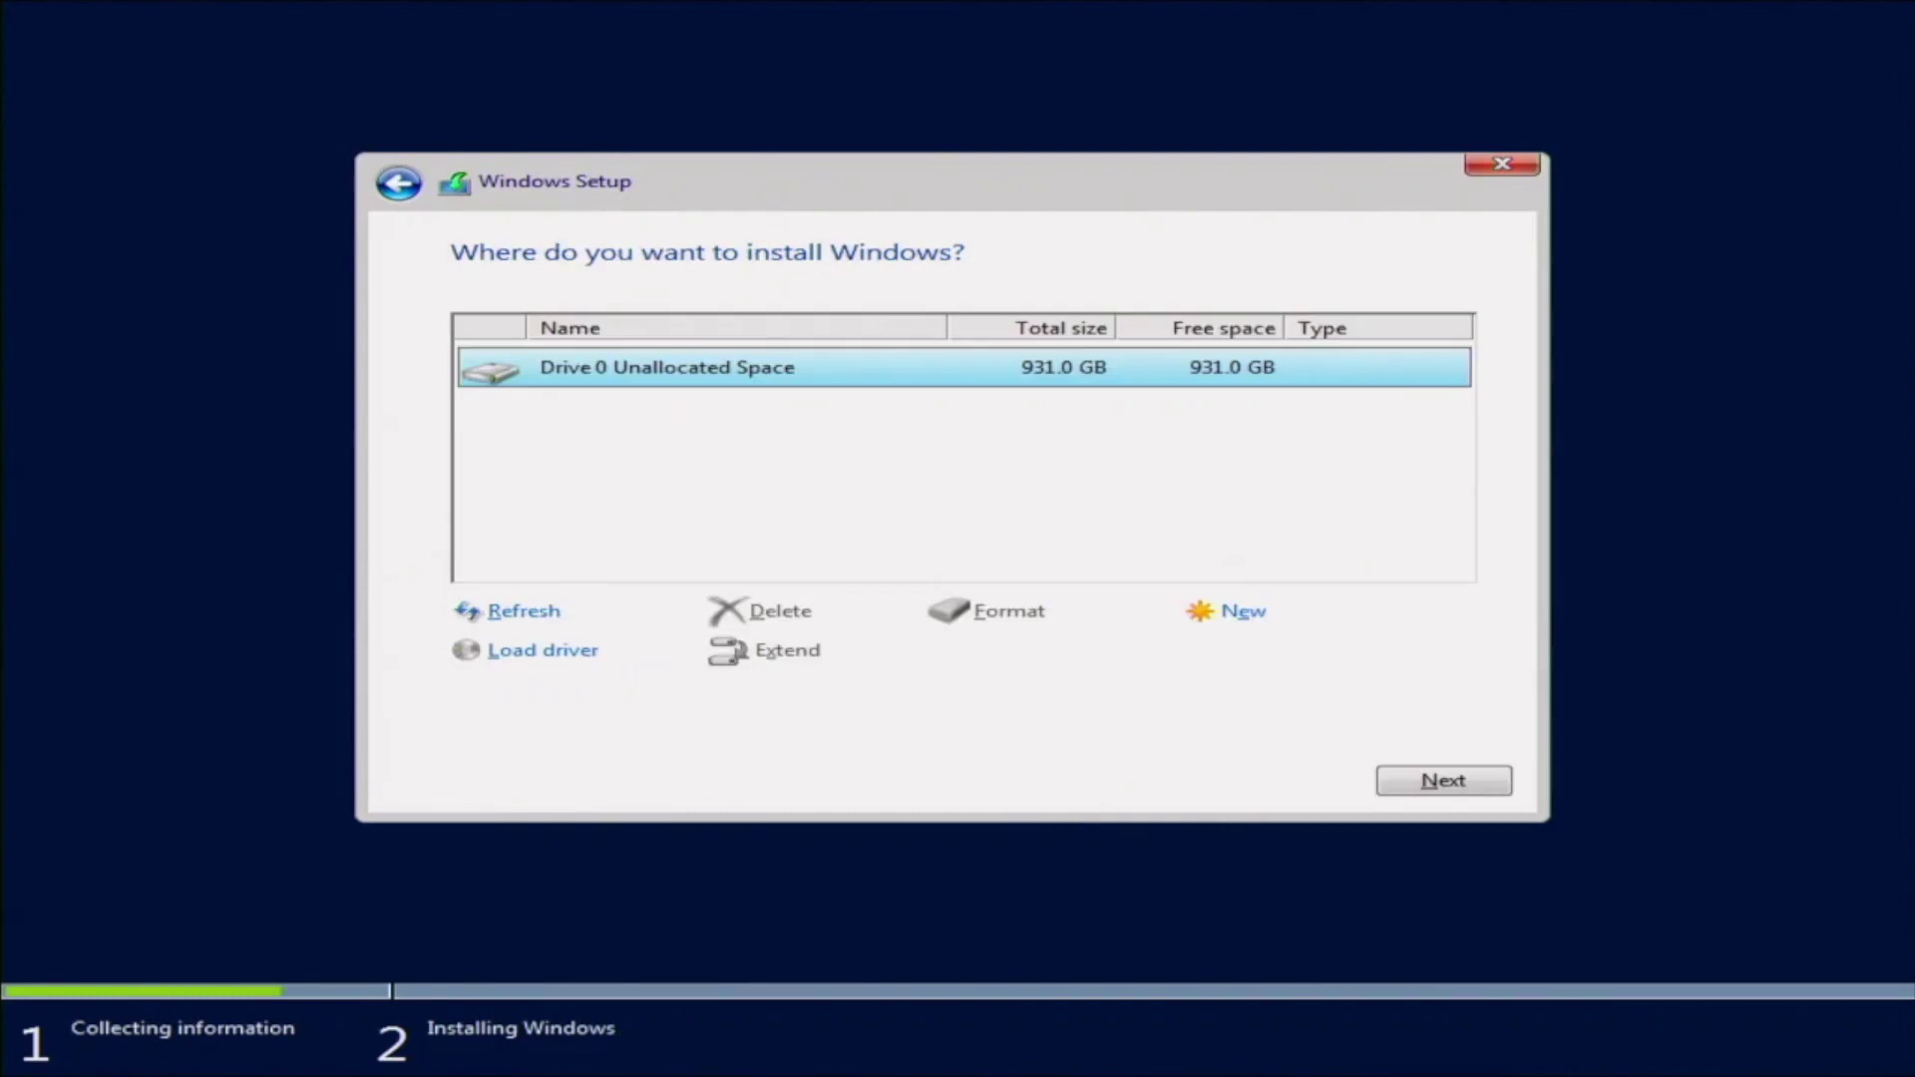
# Install Windows onto Drive 0's 931.0 GB unallocated space
pyautogui.hotkey('alt', 'n')
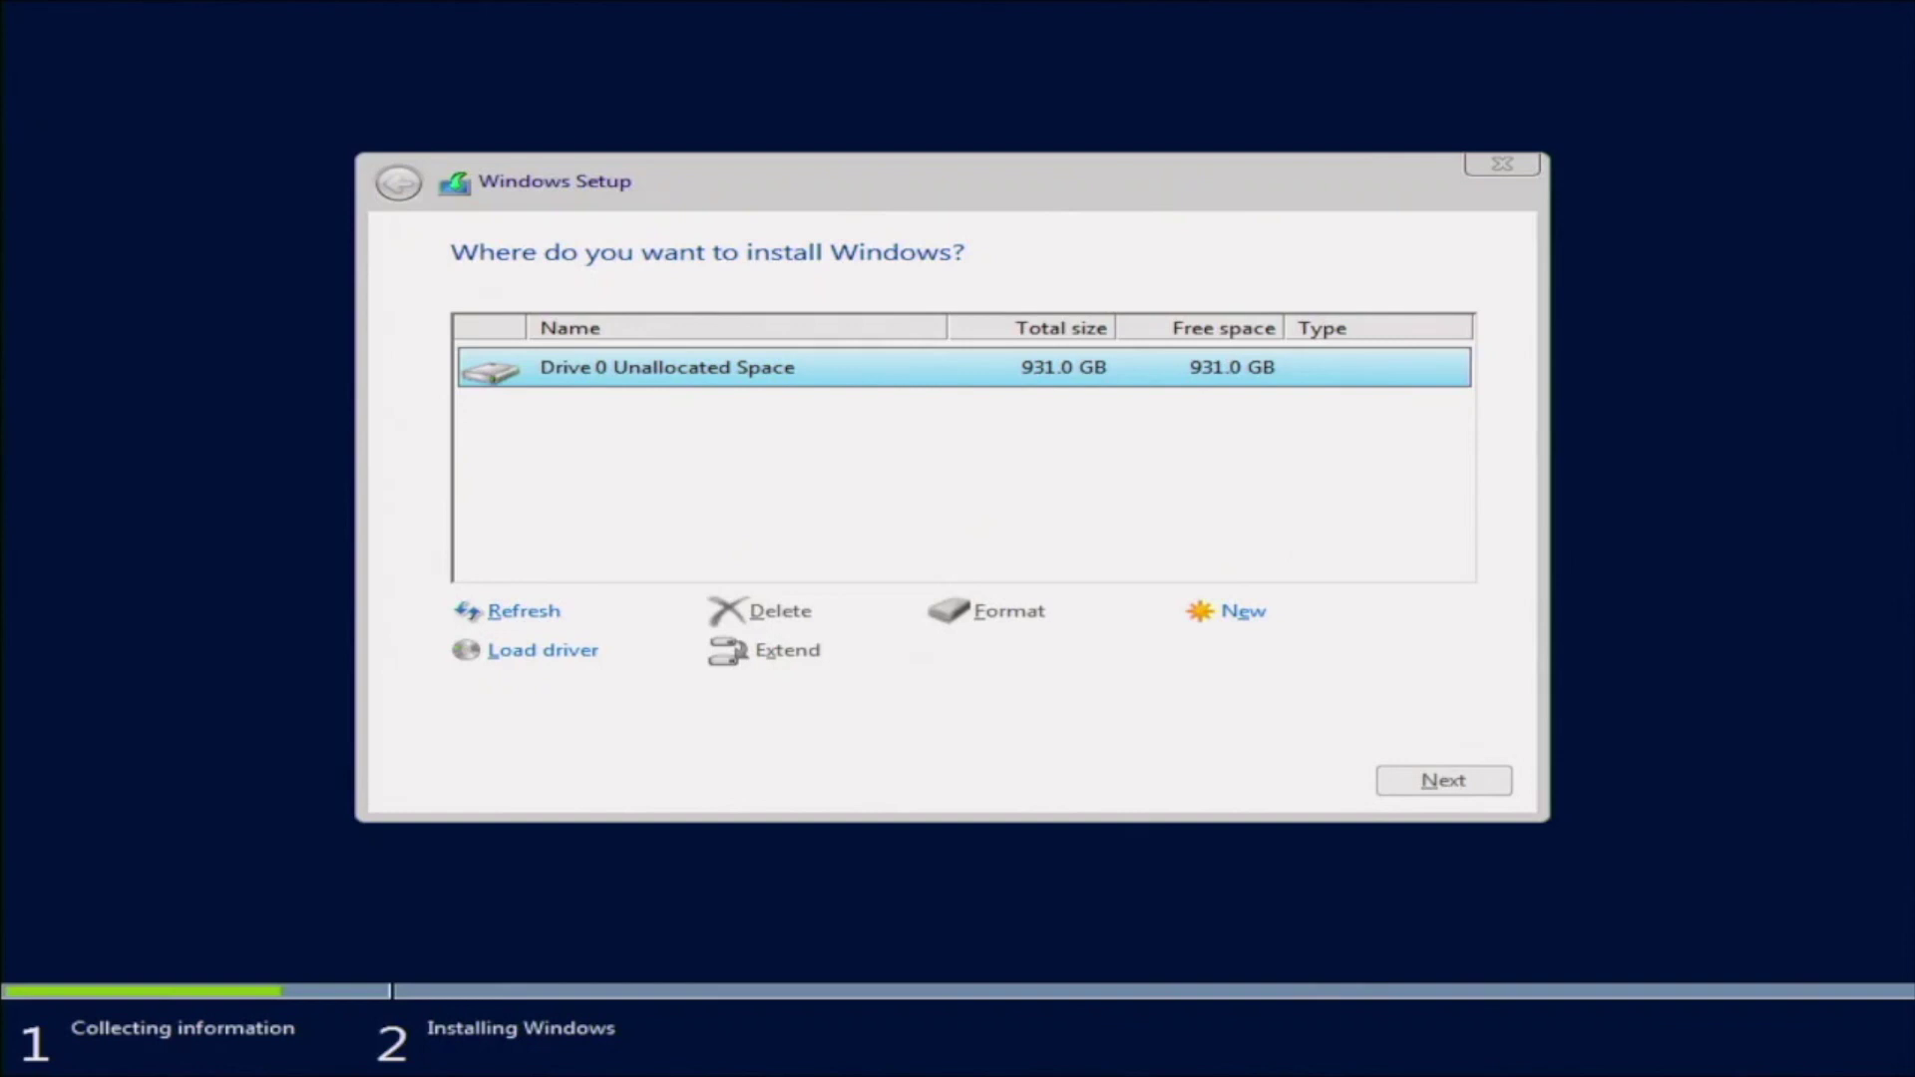
pyautogui.press('Return')
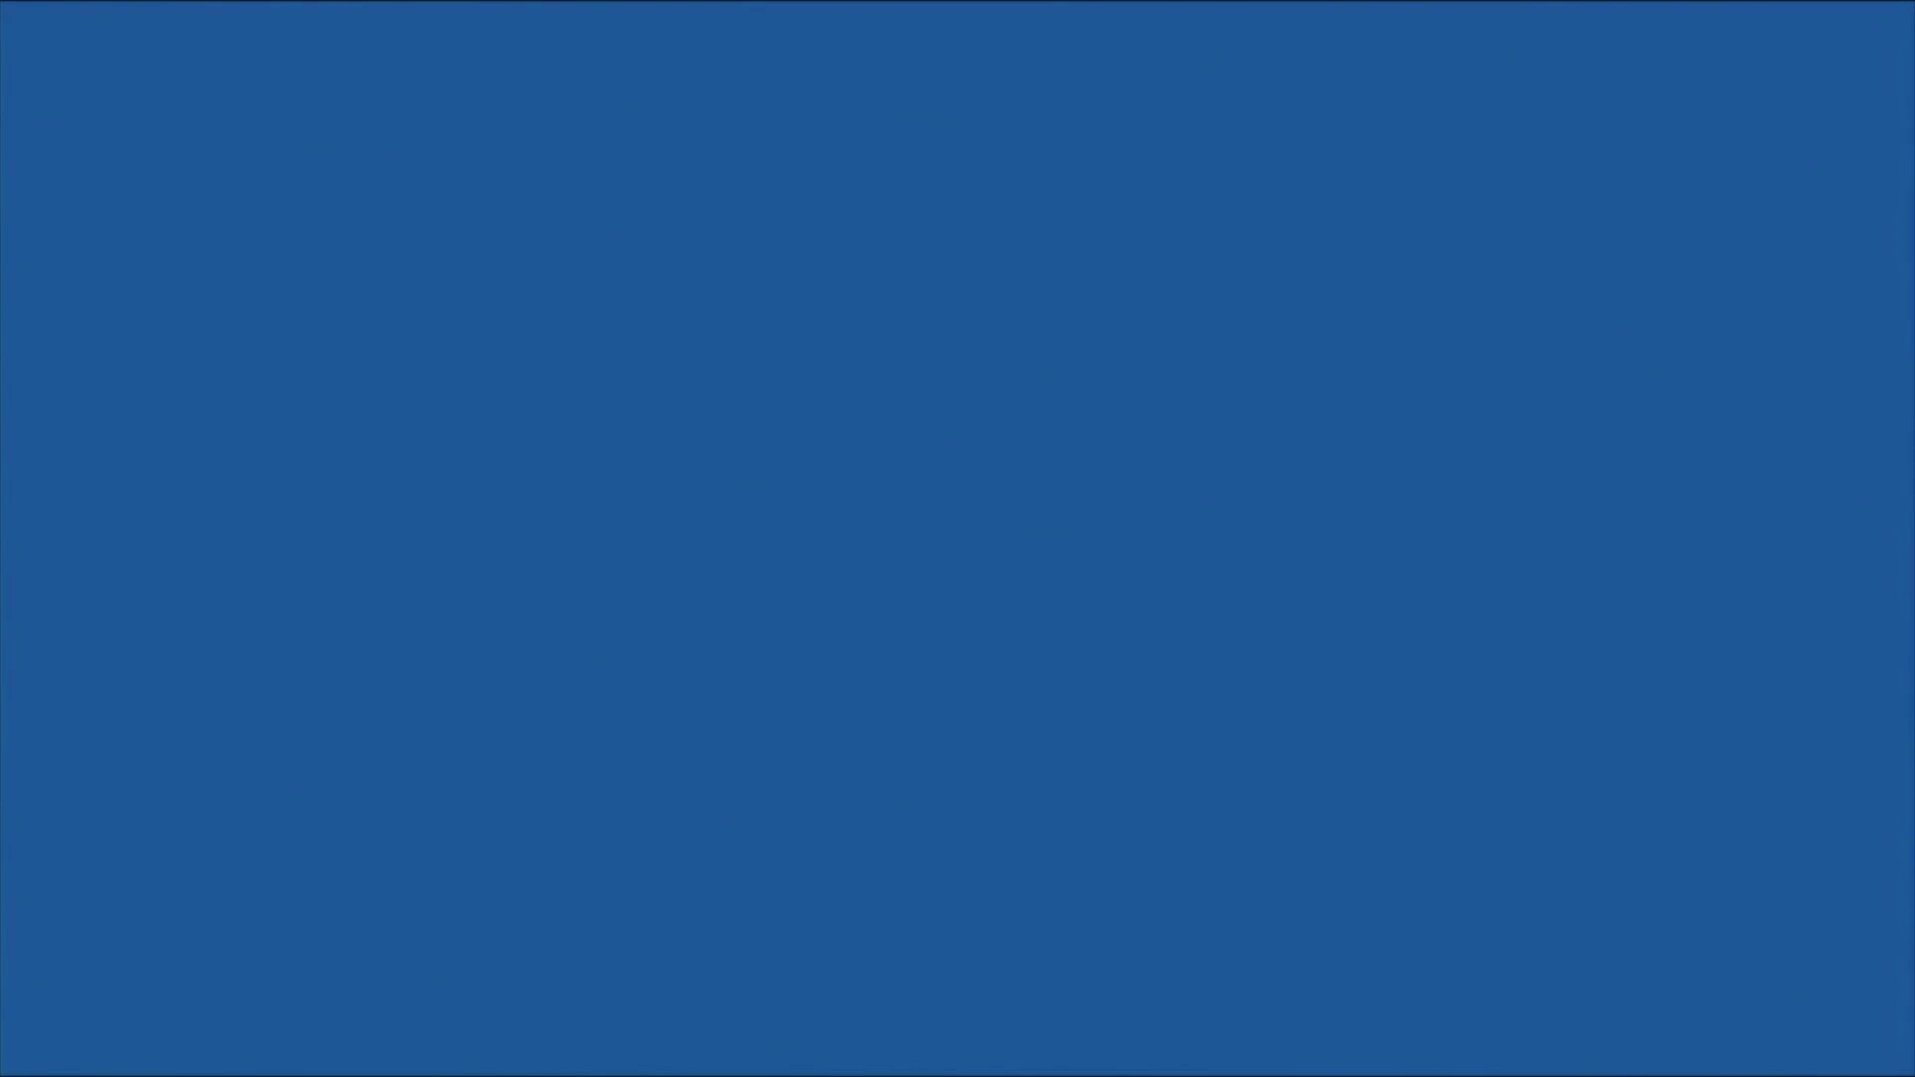
# Enter and confirm an Administrator password, which is rejected for complexity
pyautogui.write('***********')
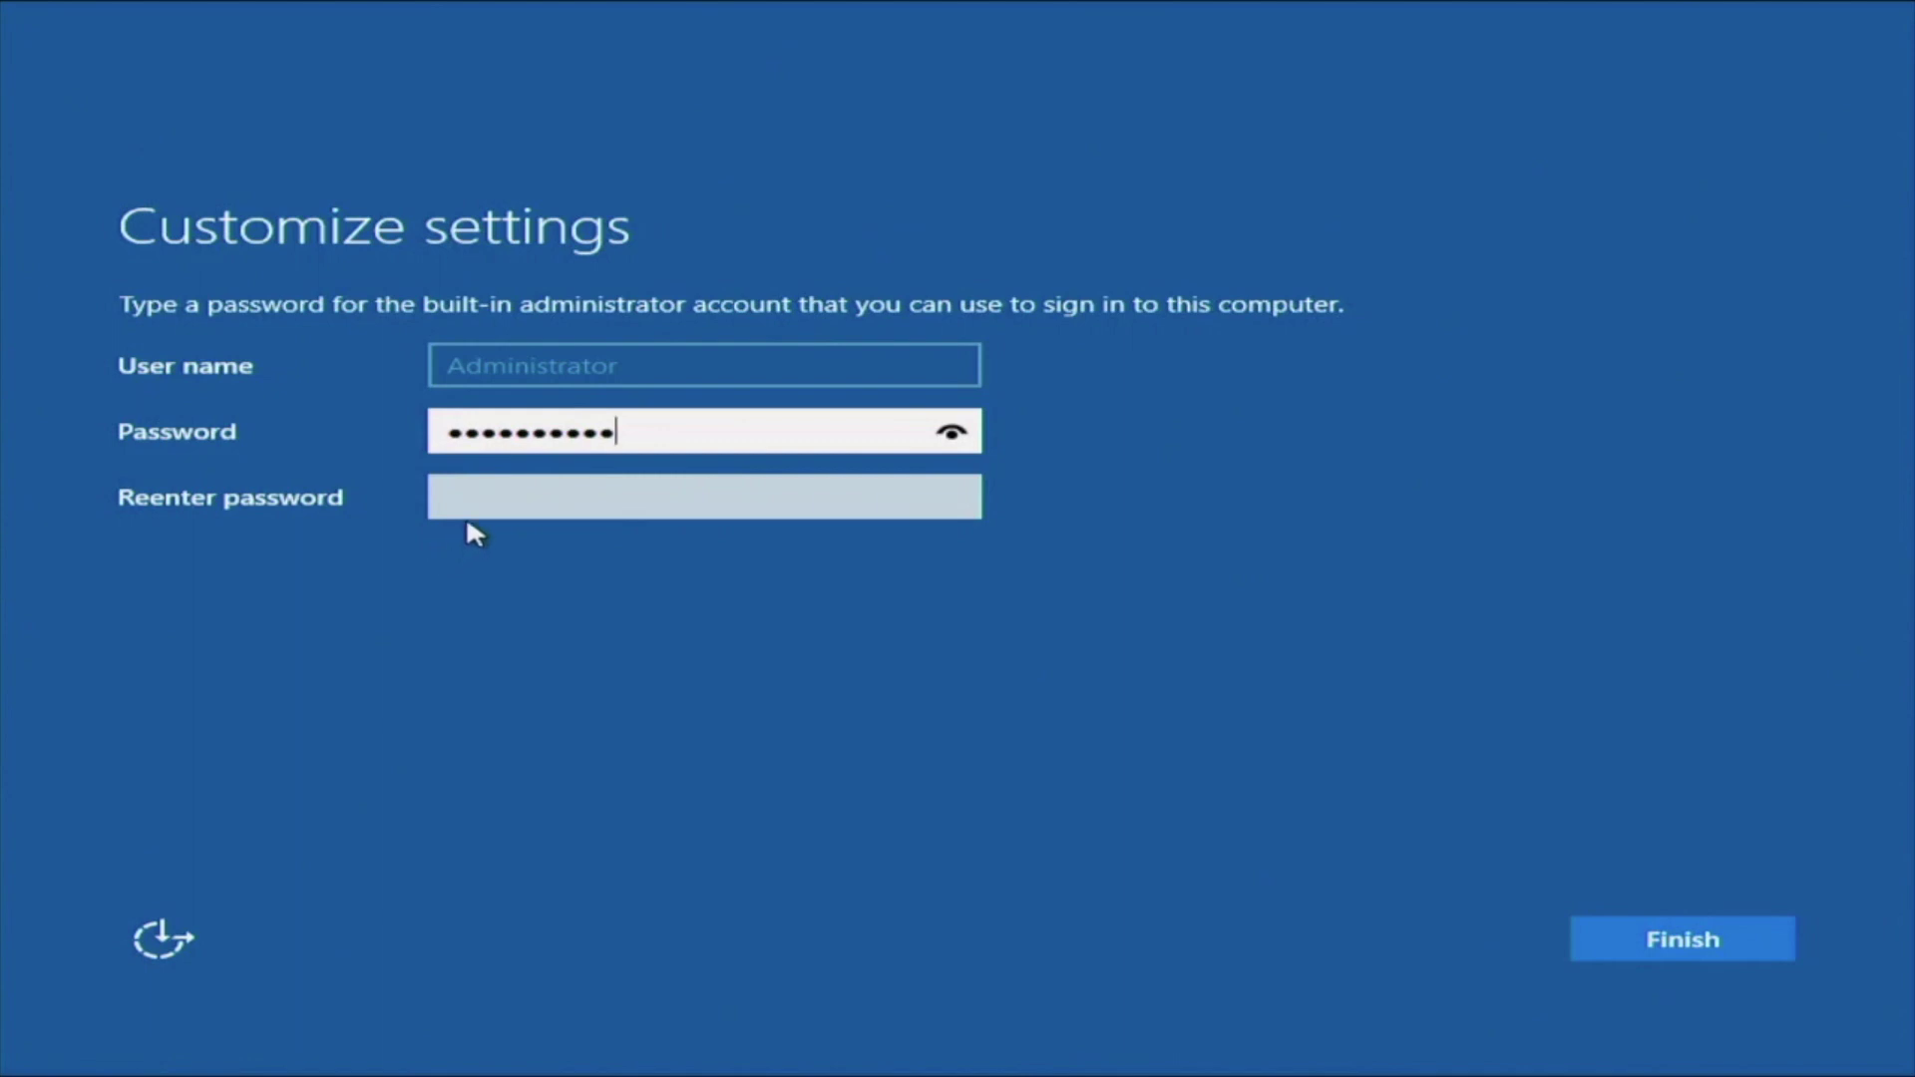
pyautogui.click(470, 504)
pyautogui.write('***********')
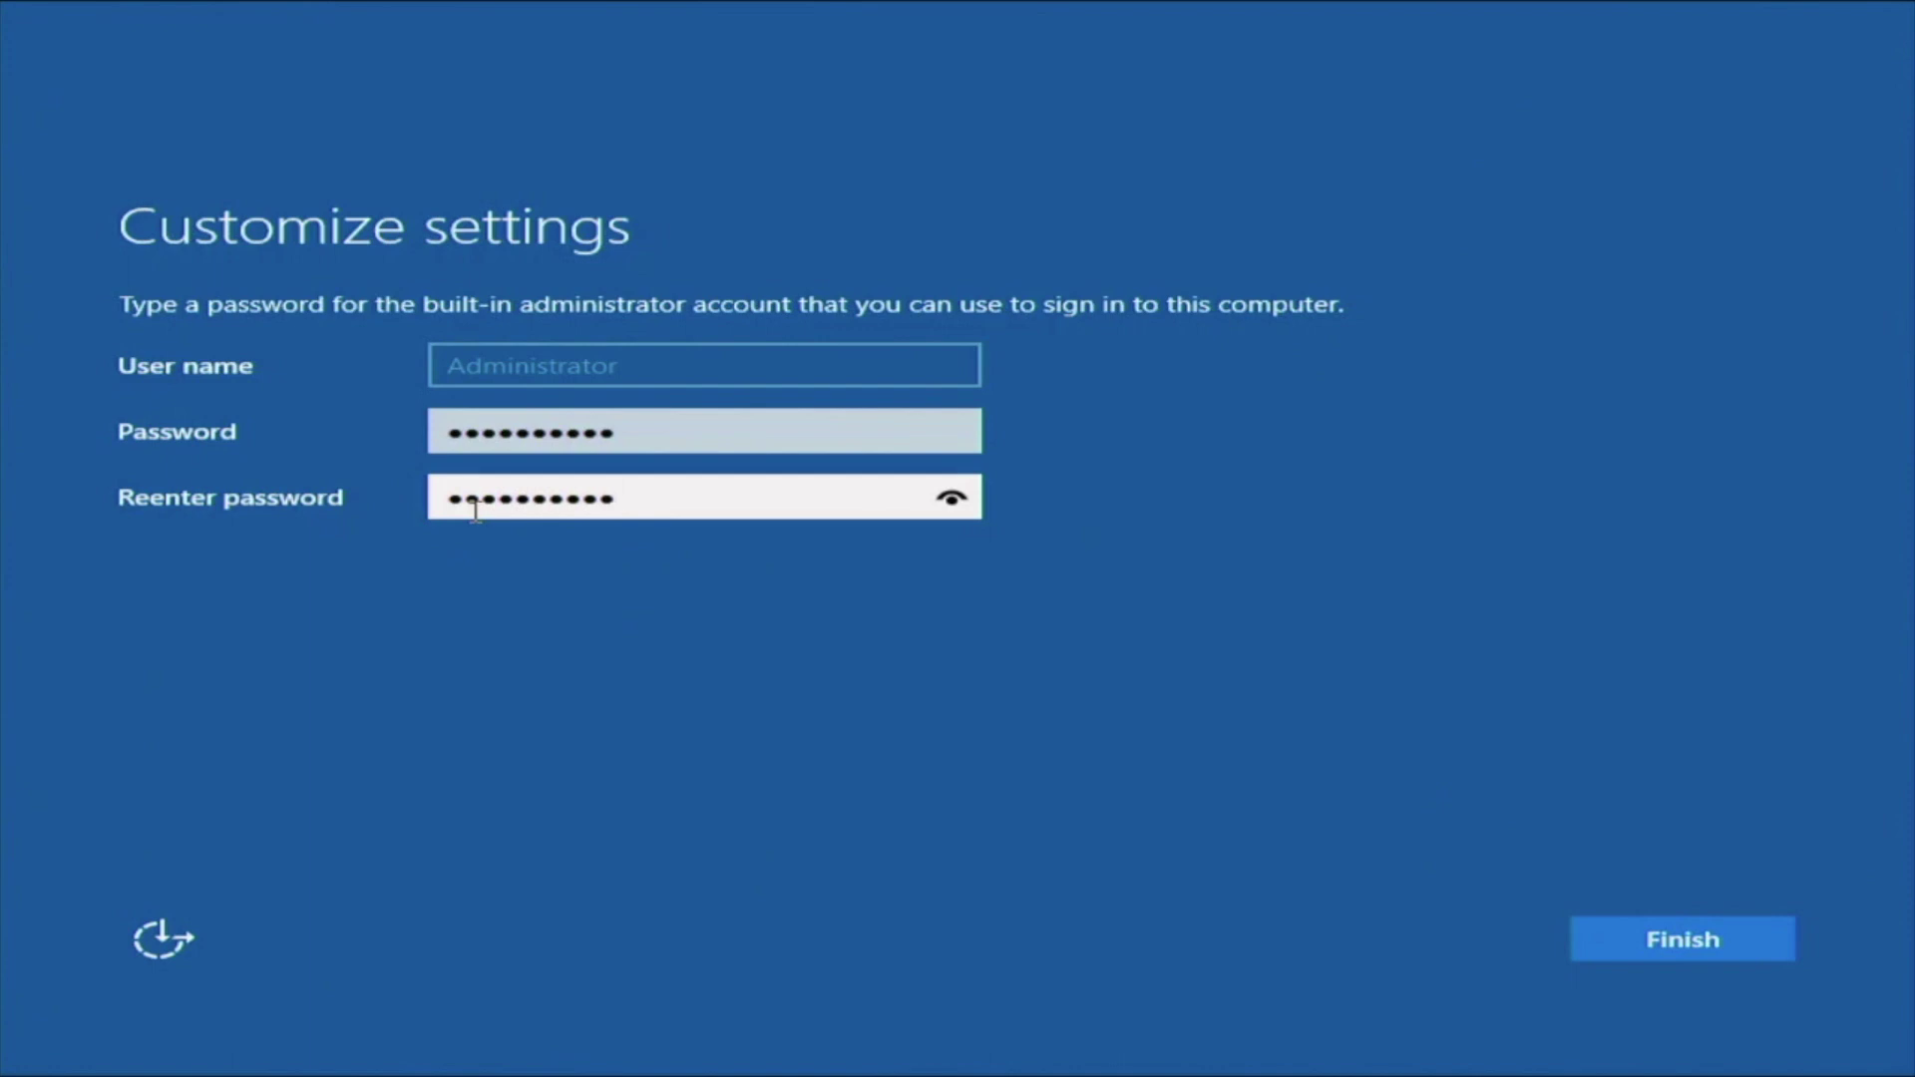
pyautogui.press('Return')
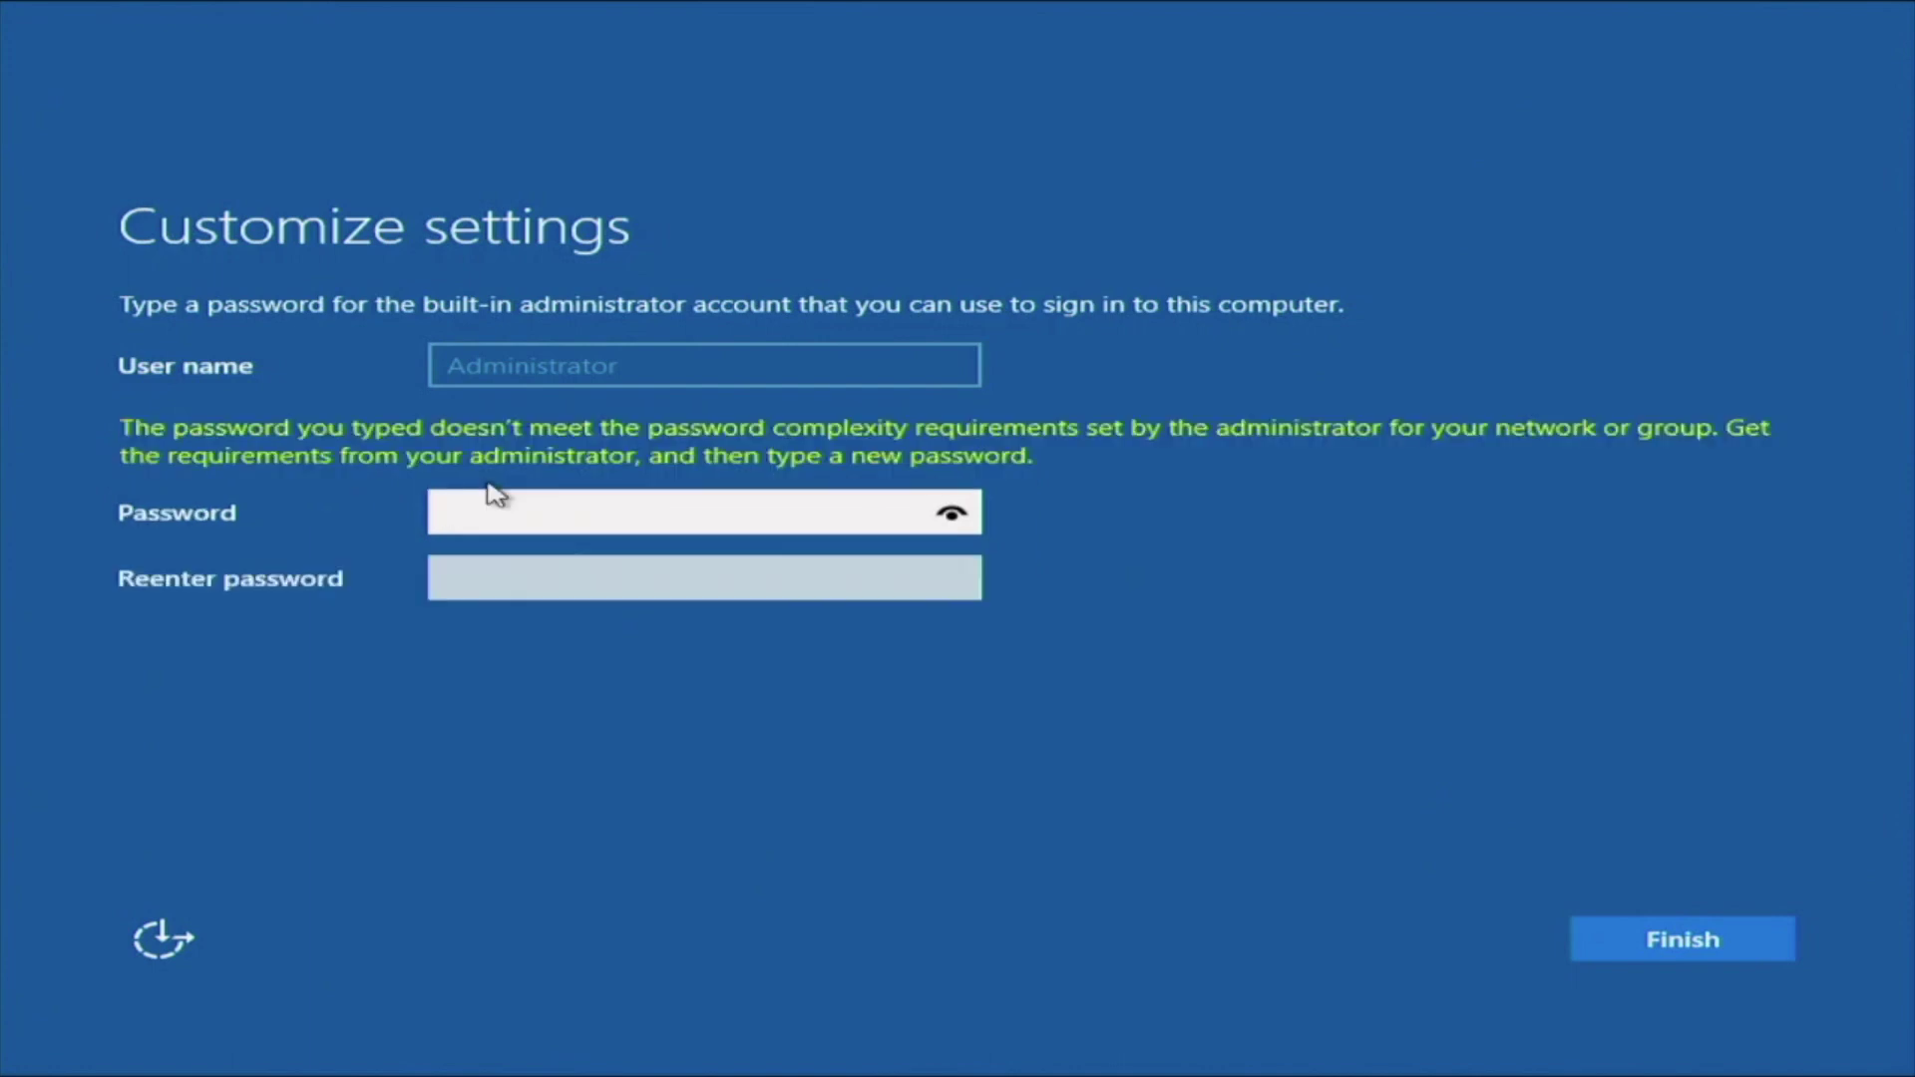
# Replace it with a complex Administrator password, confirm it, and finish setup
pyautogui.write('************')
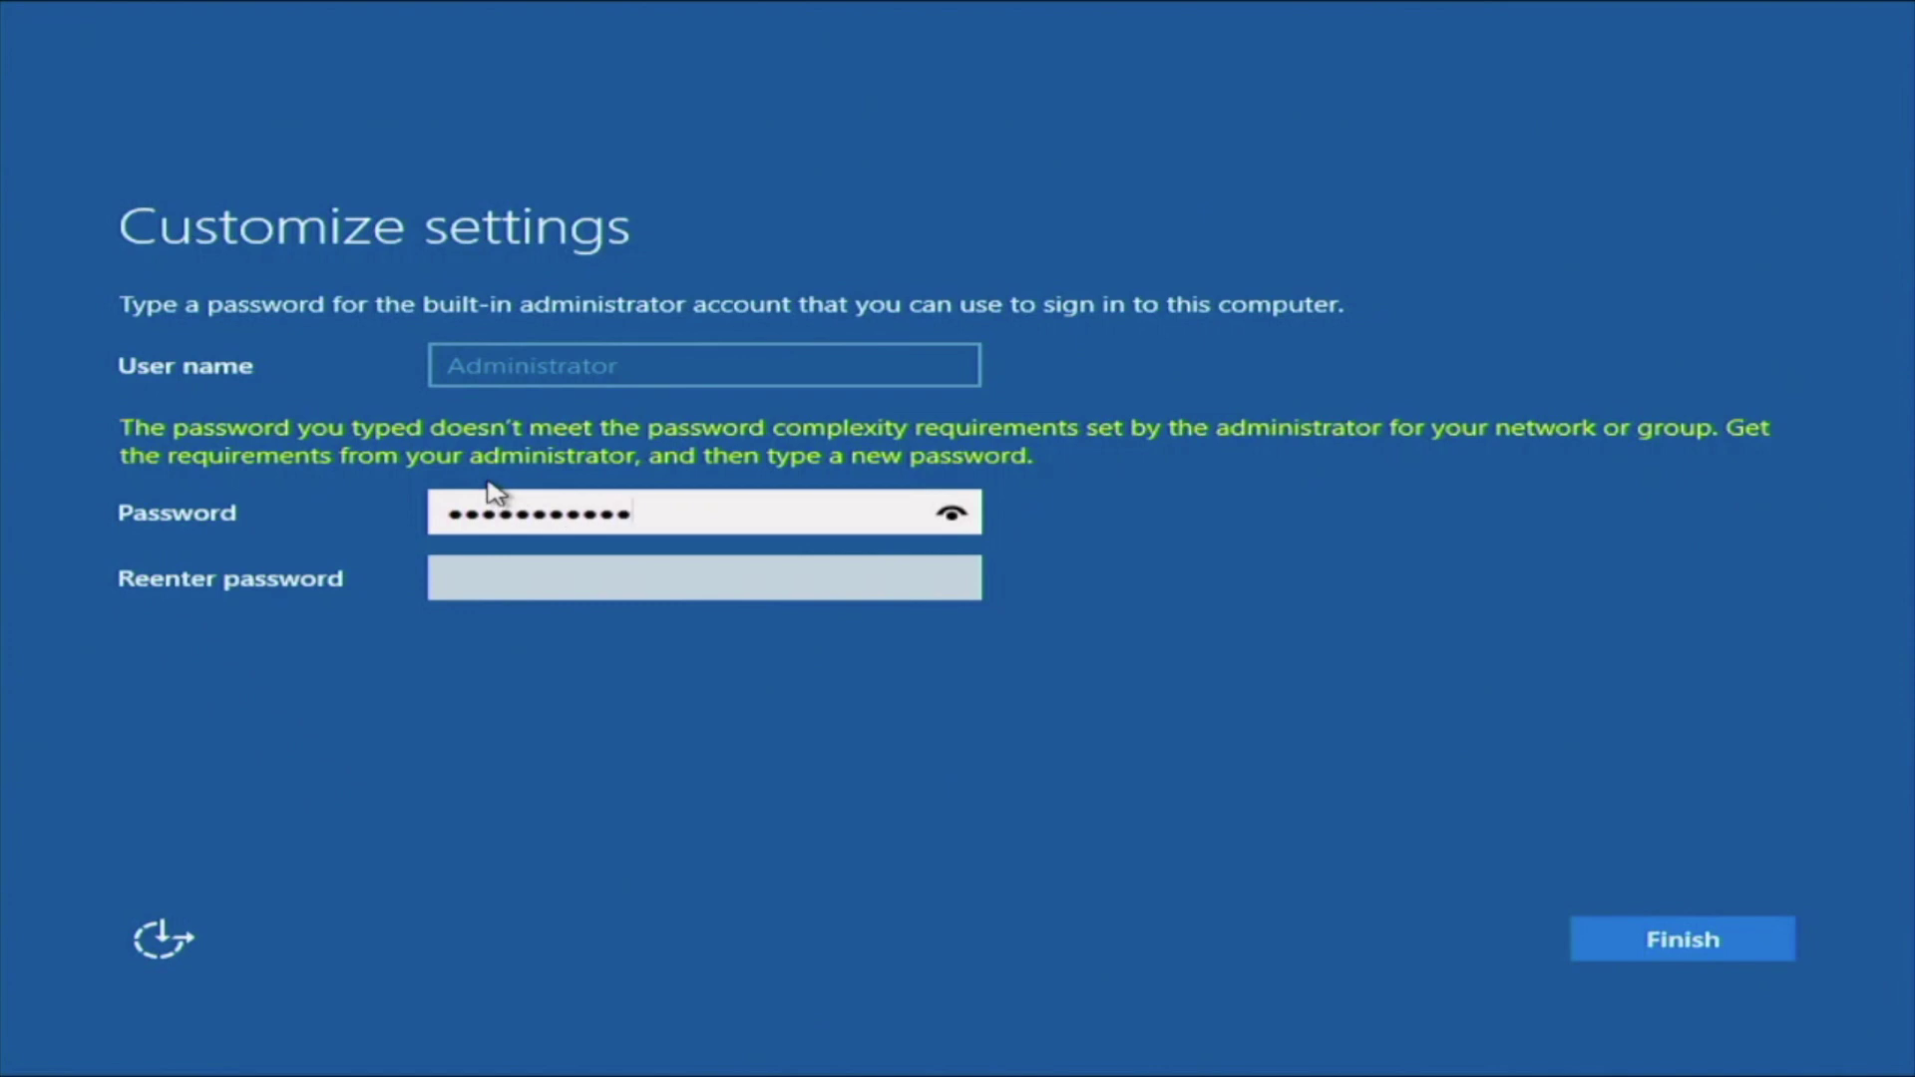
pyautogui.press('BackSpace')
pyautogui.press('BackSpace')
pyautogui.press('BackSpace')
pyautogui.press('BackSpace')
pyautogui.press('BackSpace')
pyautogui.press('BackSpace')
pyautogui.press('BackSpace')
pyautogui.press('BackSpace')
pyautogui.press('BackSpace')
pyautogui.press('BackSpace')
pyautogui.press('BackSpace')
pyautogui.press('BackSpace')
pyautogui.write('***********')
pyautogui.click(471, 583)
pyautogui.write('*************')
pyautogui.press('Return')
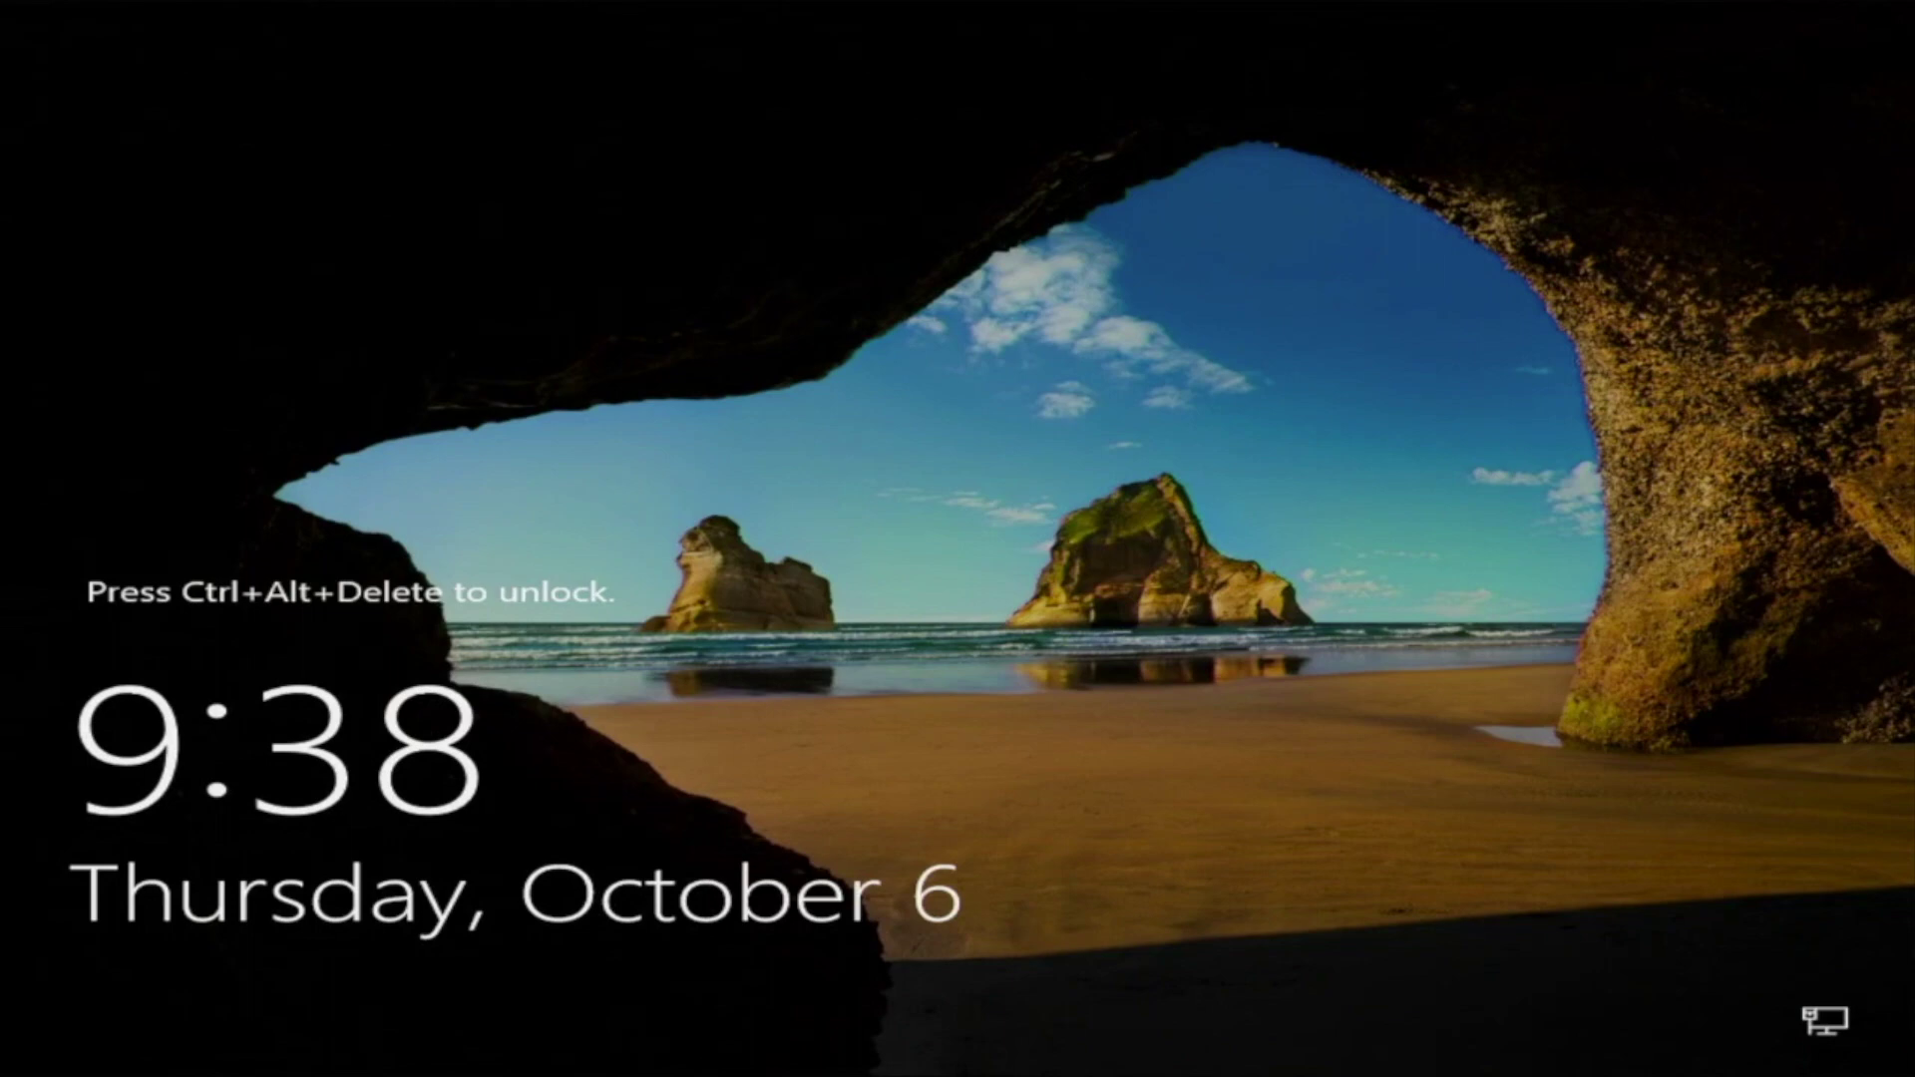
# Unlock with Ctrl+Alt+Delete and sign in as Administrator with the account password
pyautogui.hotkey('ctrl', 'alt', 'Delete')
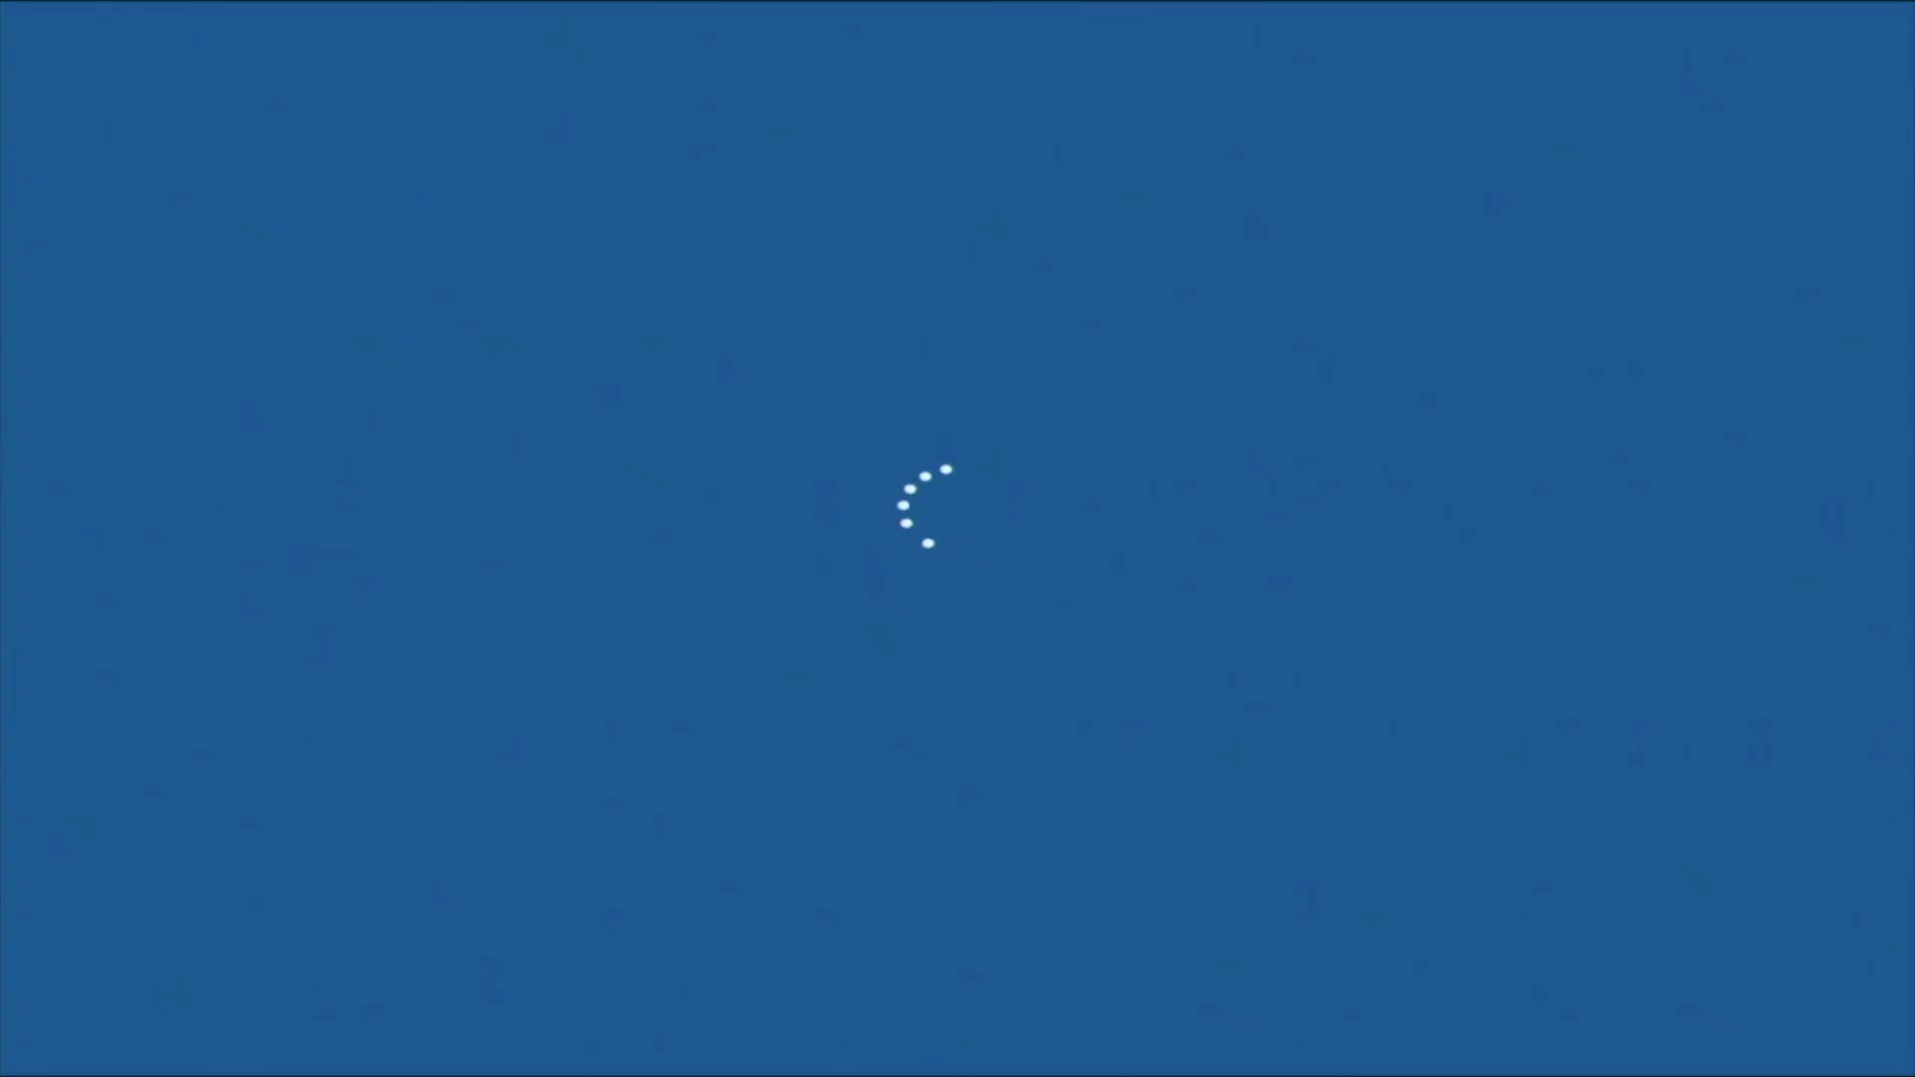
pyautogui.write('****')
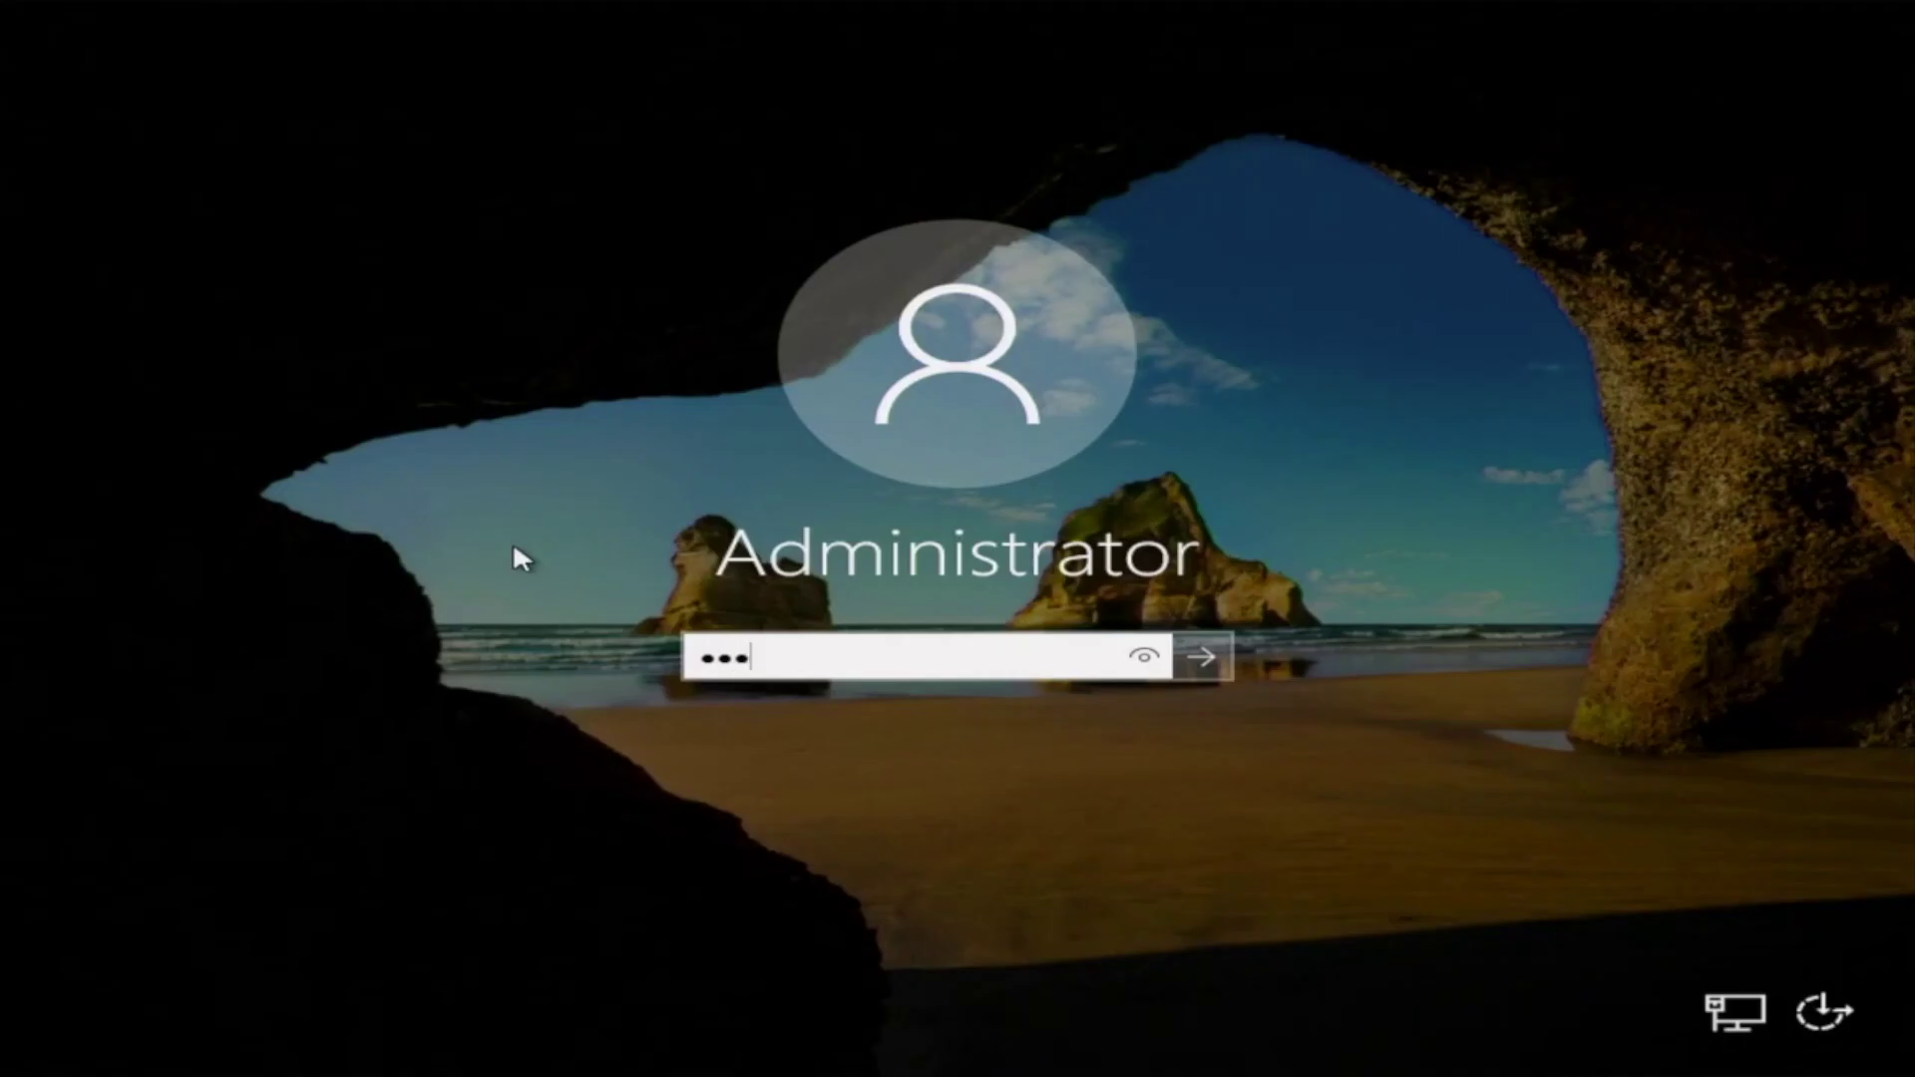
pyautogui.write('*********')
pyautogui.press('Return')
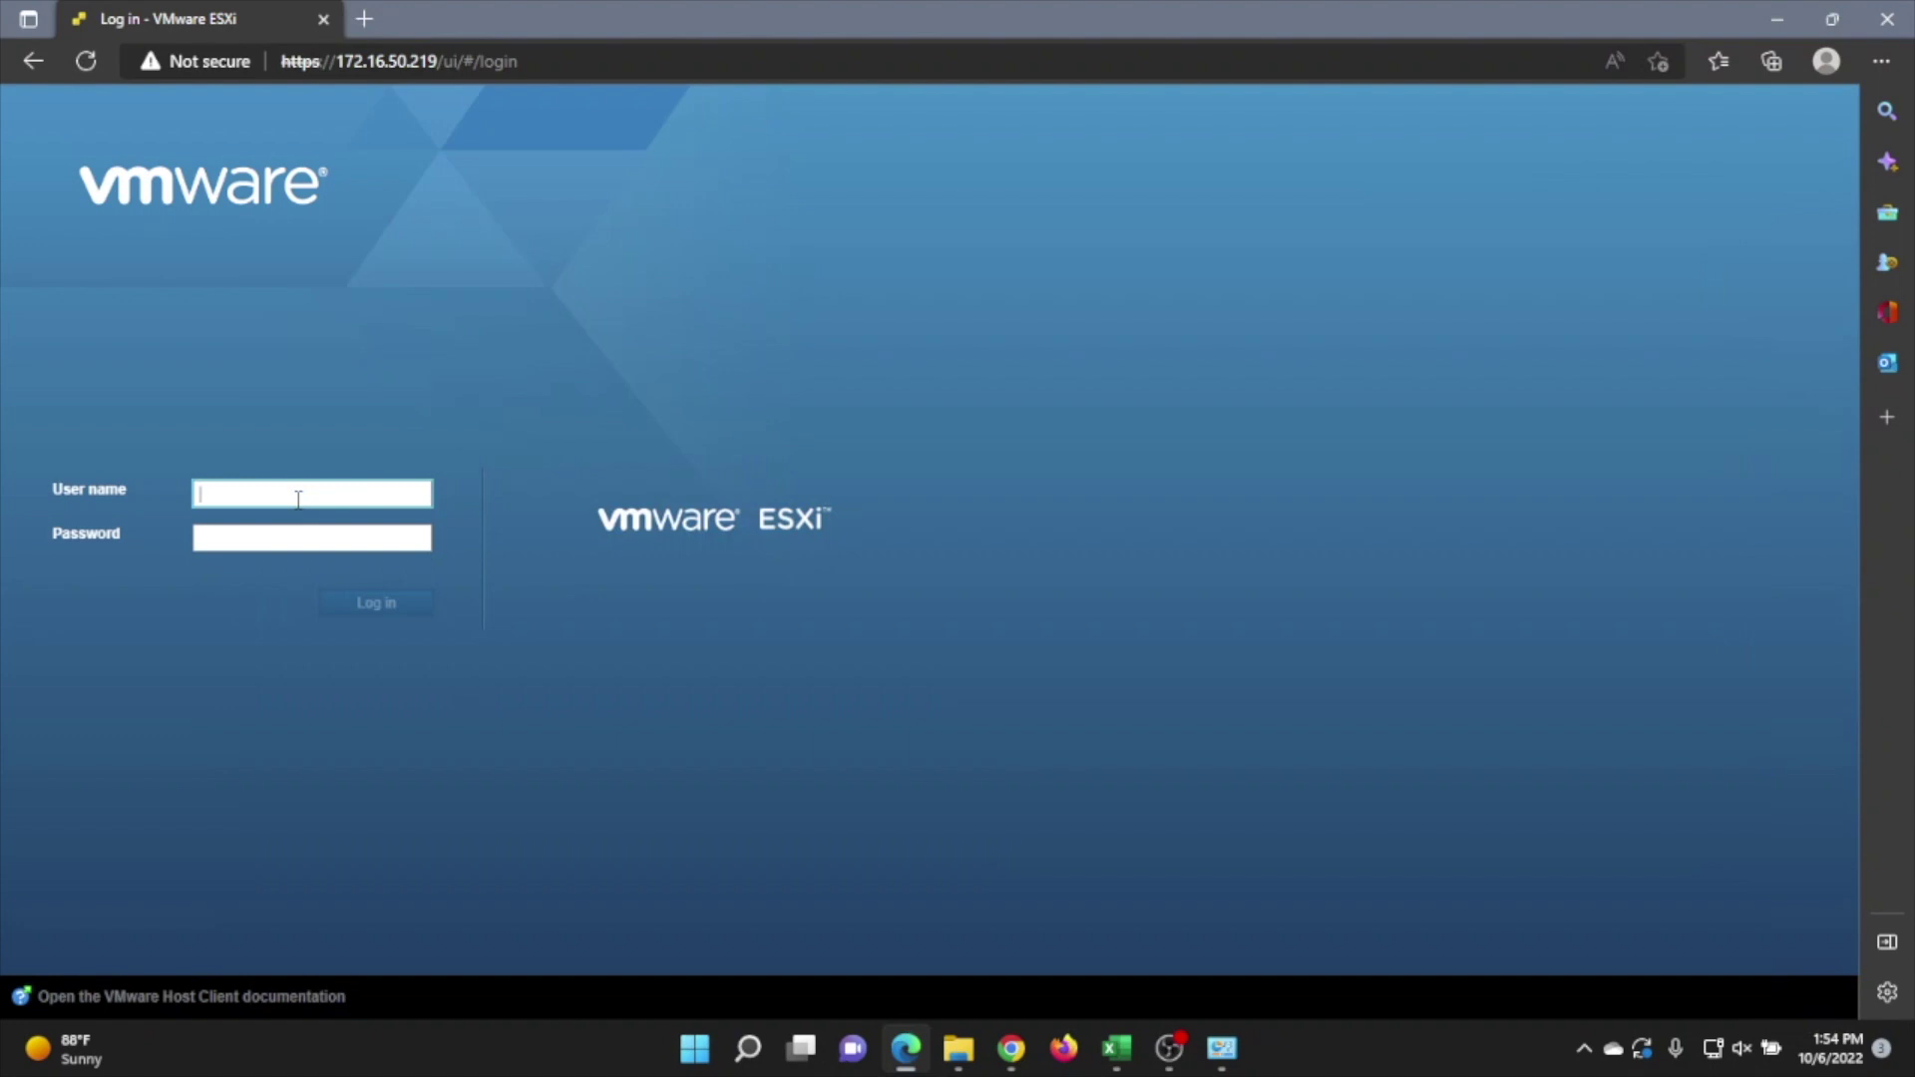
# Sign in to the ESXi Host Client as root with the account password and show the empty Storage datastores list
pyautogui.write('root')
pyautogui.press('Tab')
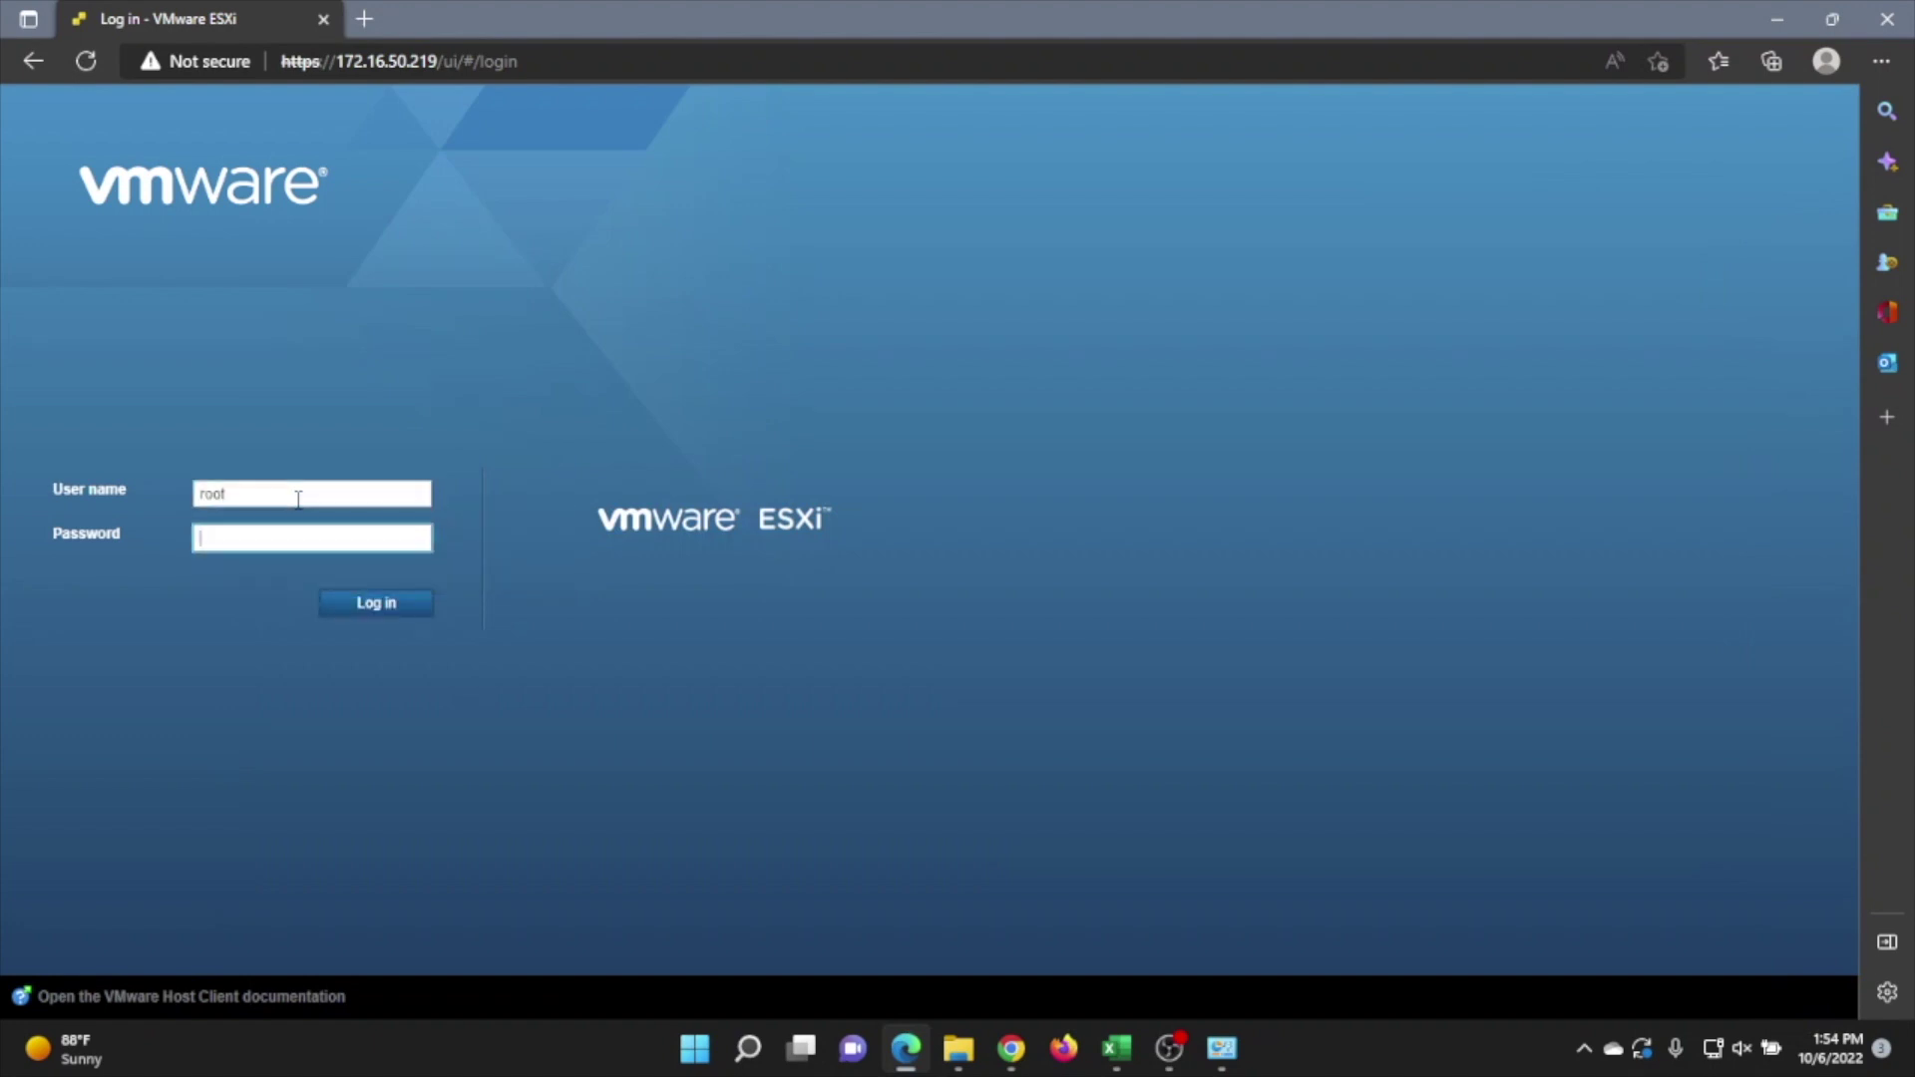
pyautogui.write('•••••••')
pyautogui.press('Return')
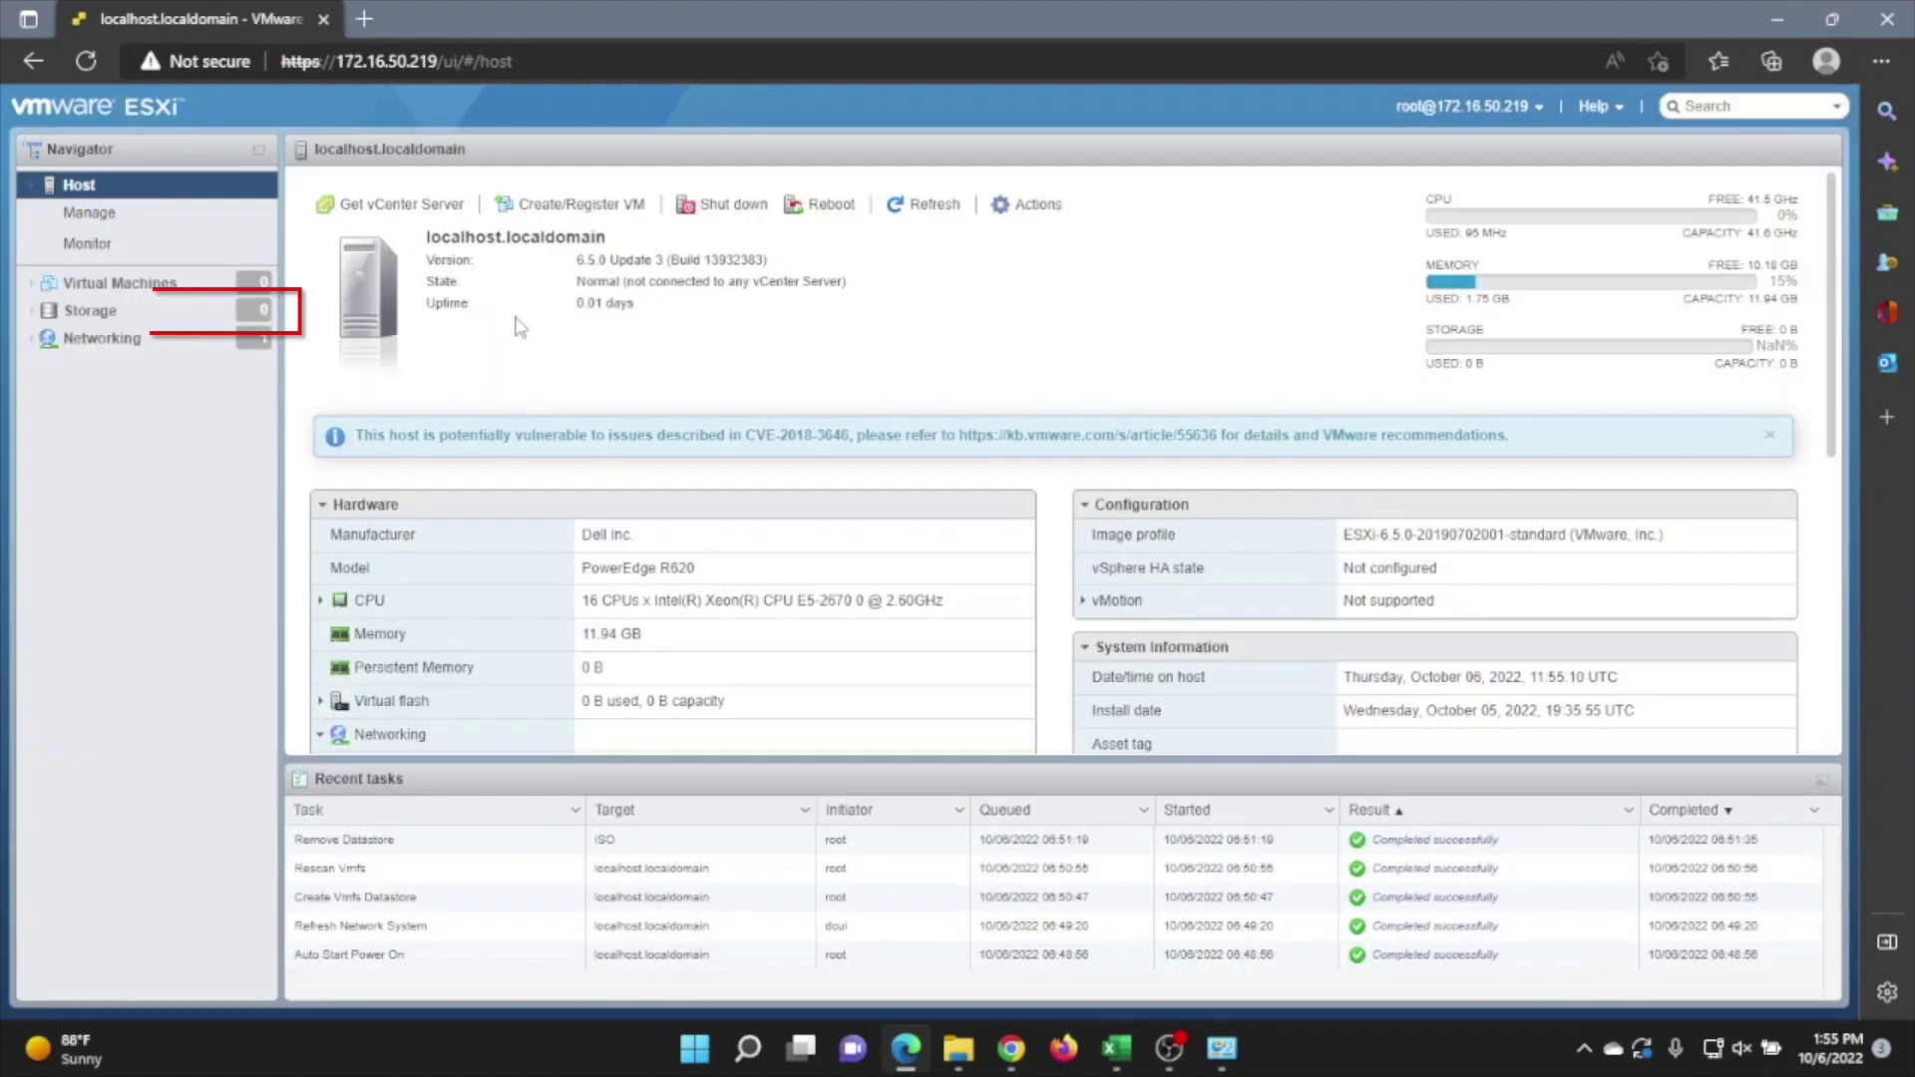
pyautogui.click(97, 288)
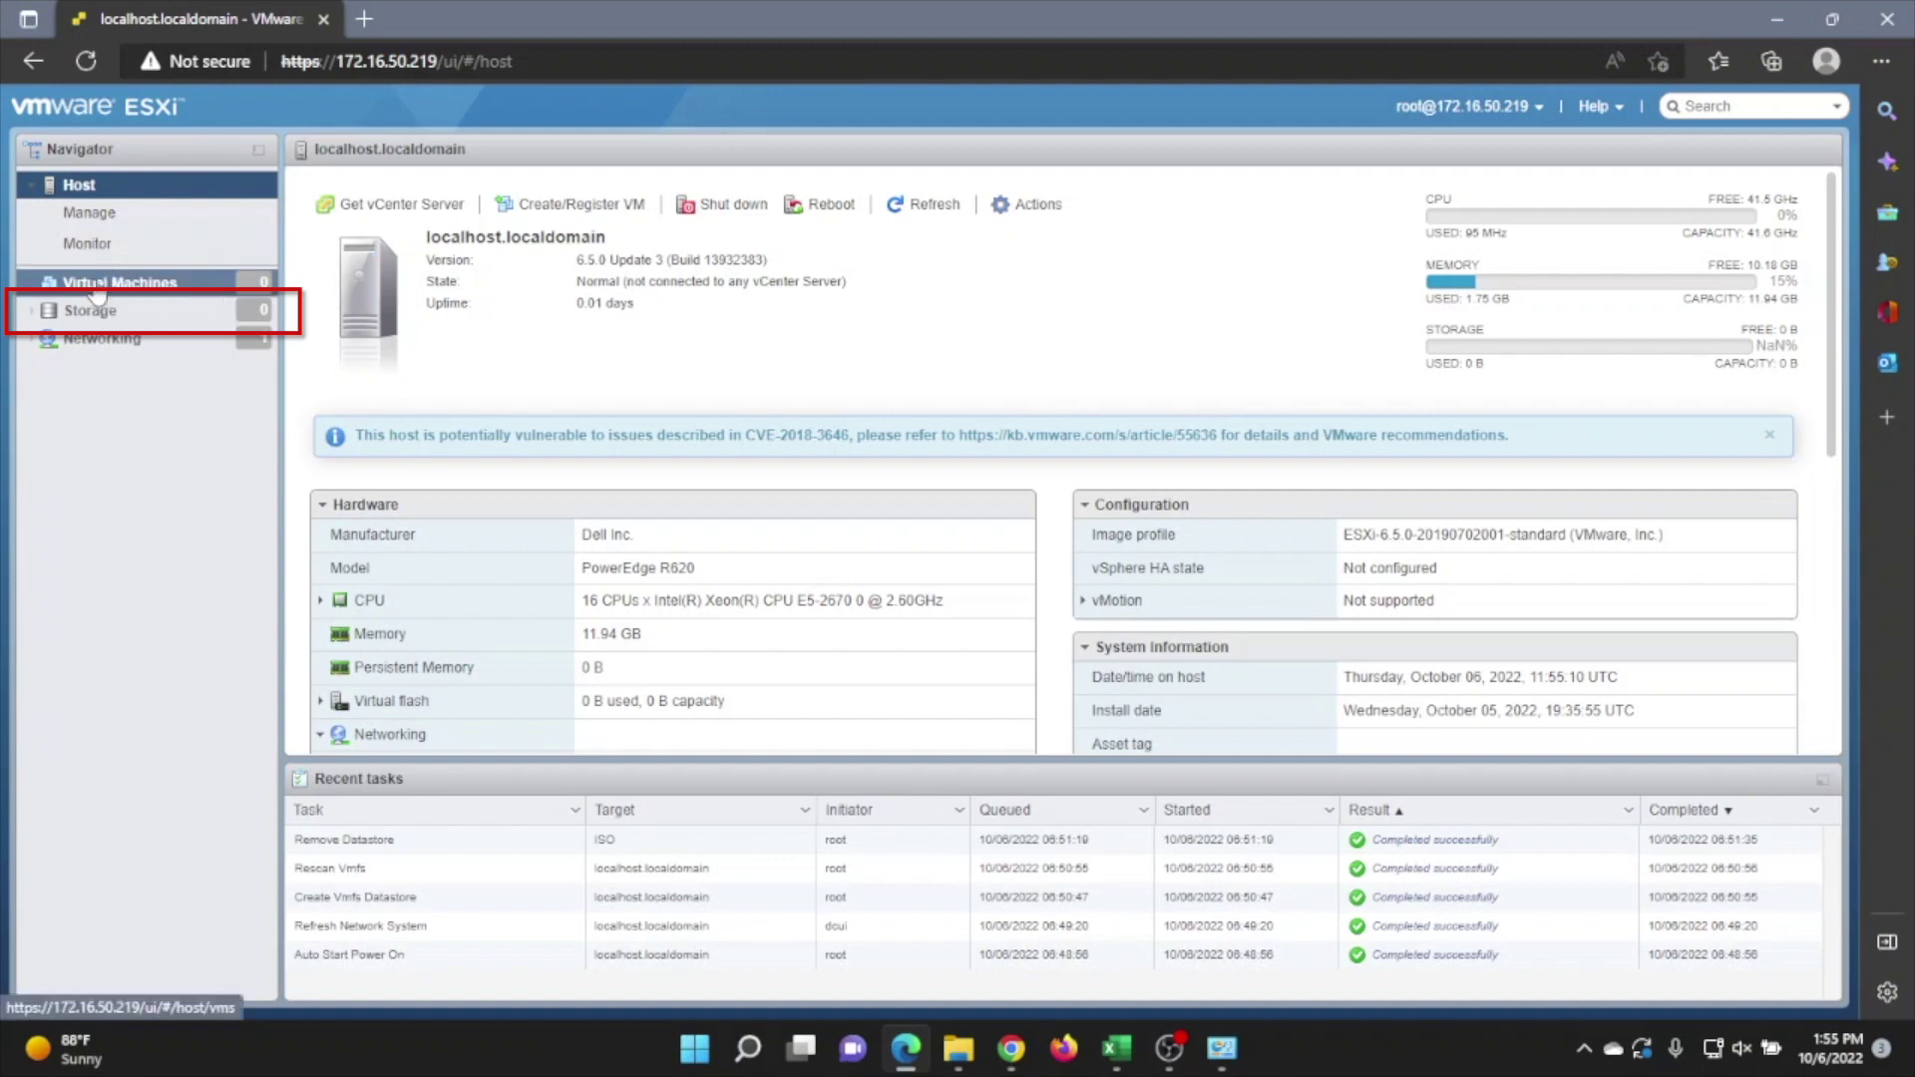
pyautogui.click(92, 313)
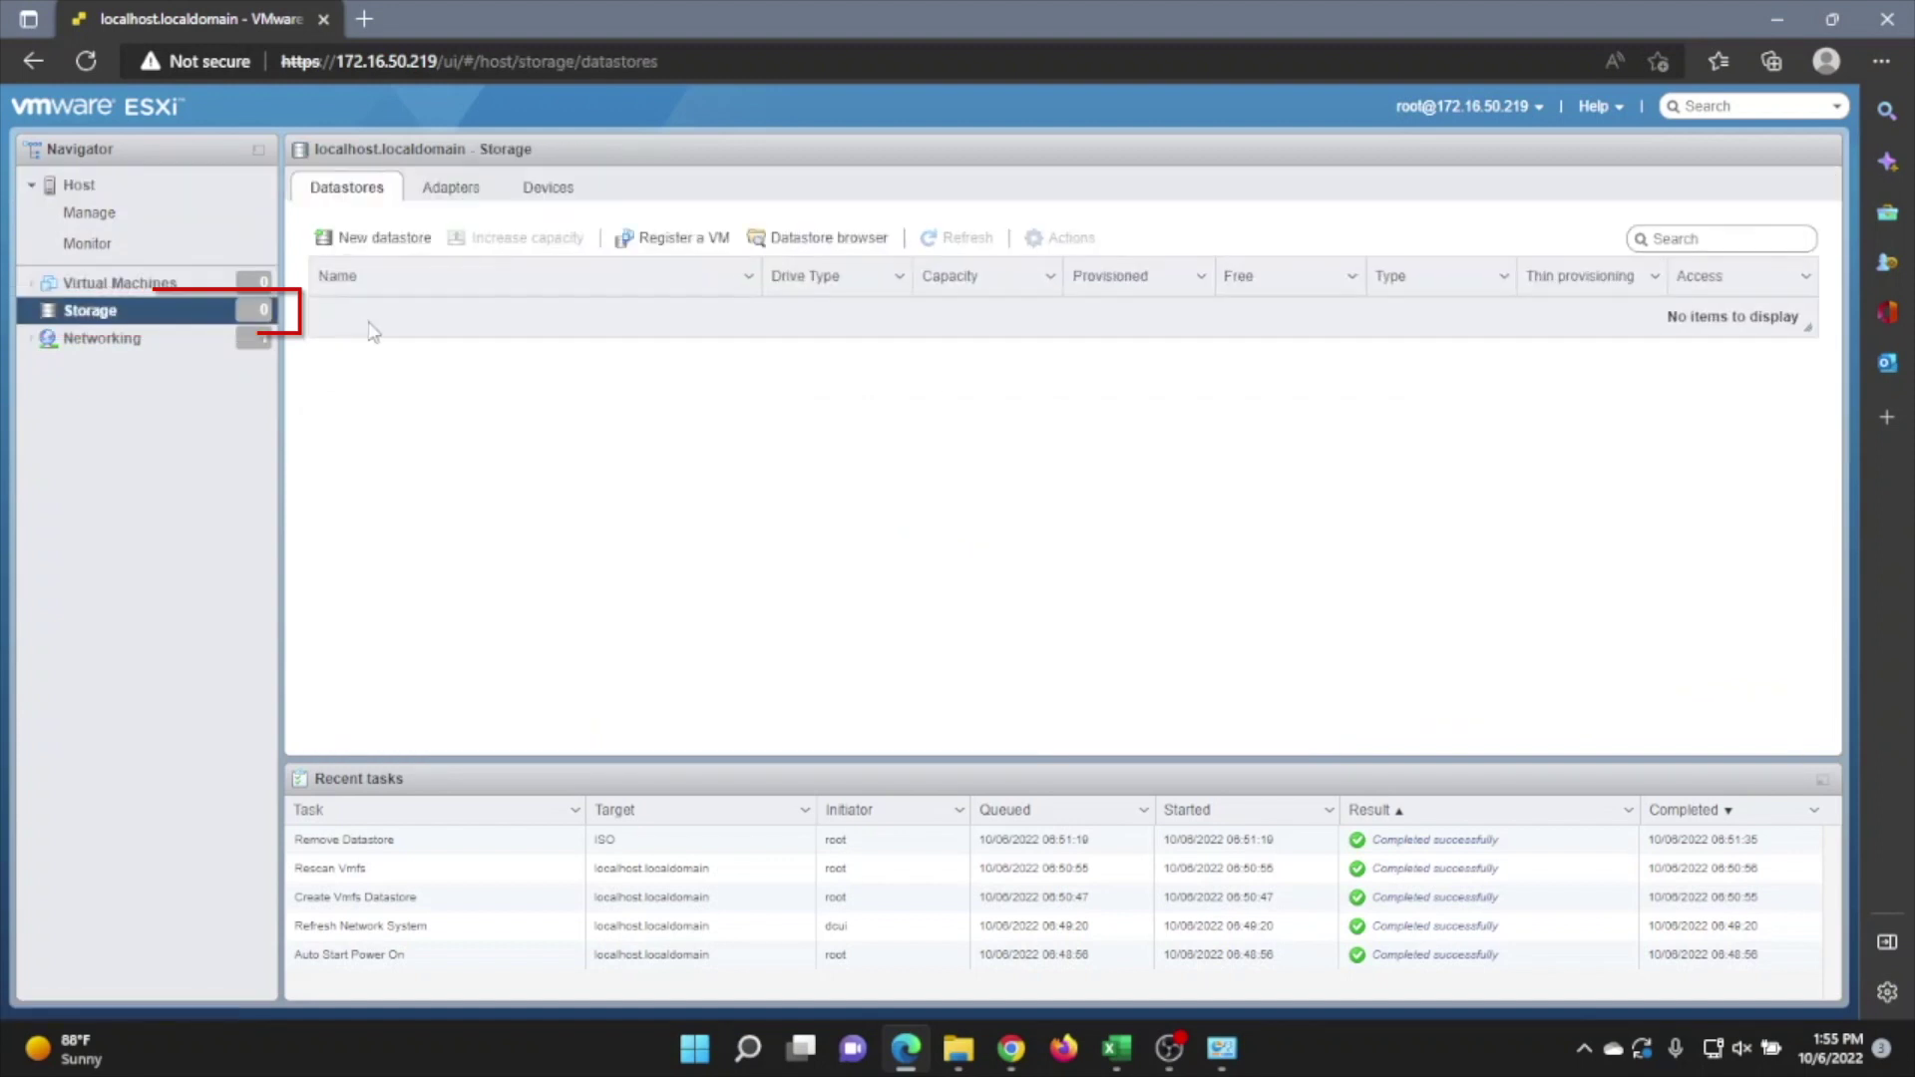
# Create VMFS 6 datastore LabDS on the full local DELL disk, confirming the disk erase
pyautogui.click(385, 237)
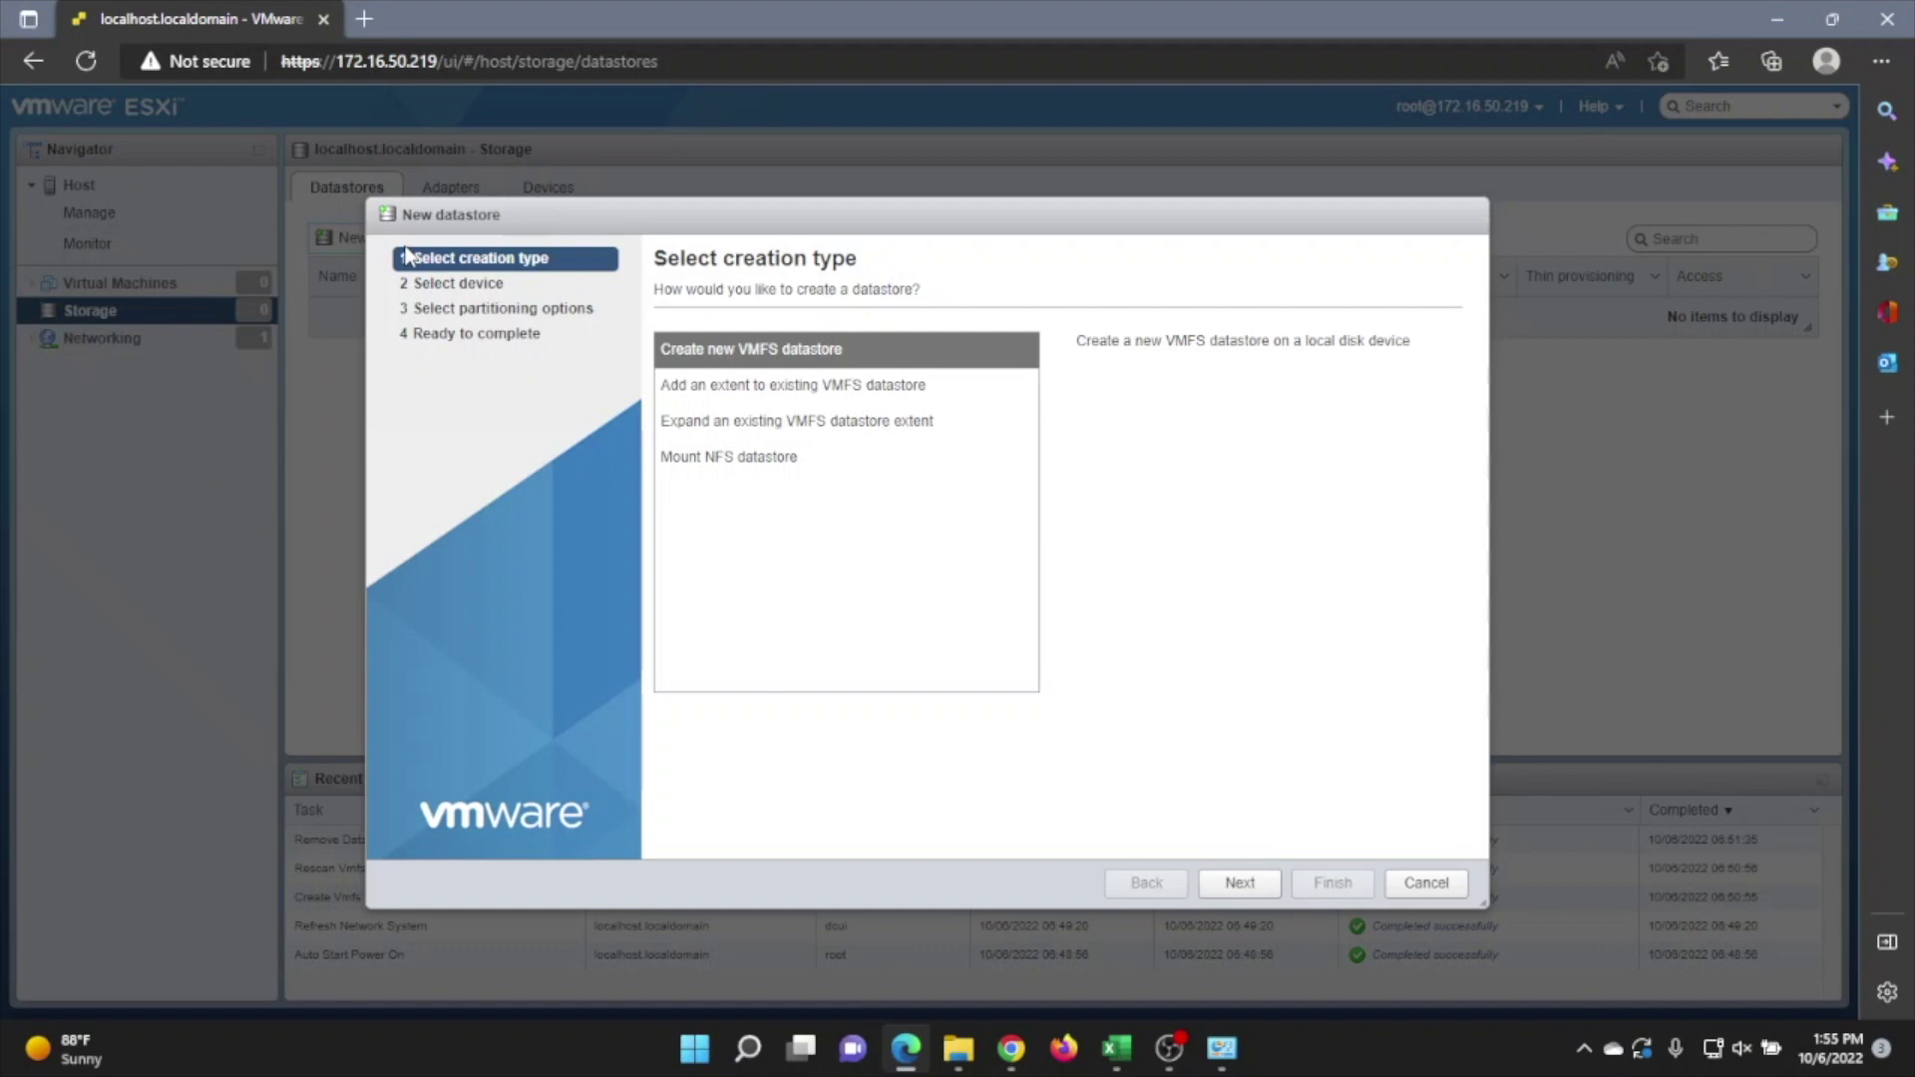
pyautogui.click(1247, 885)
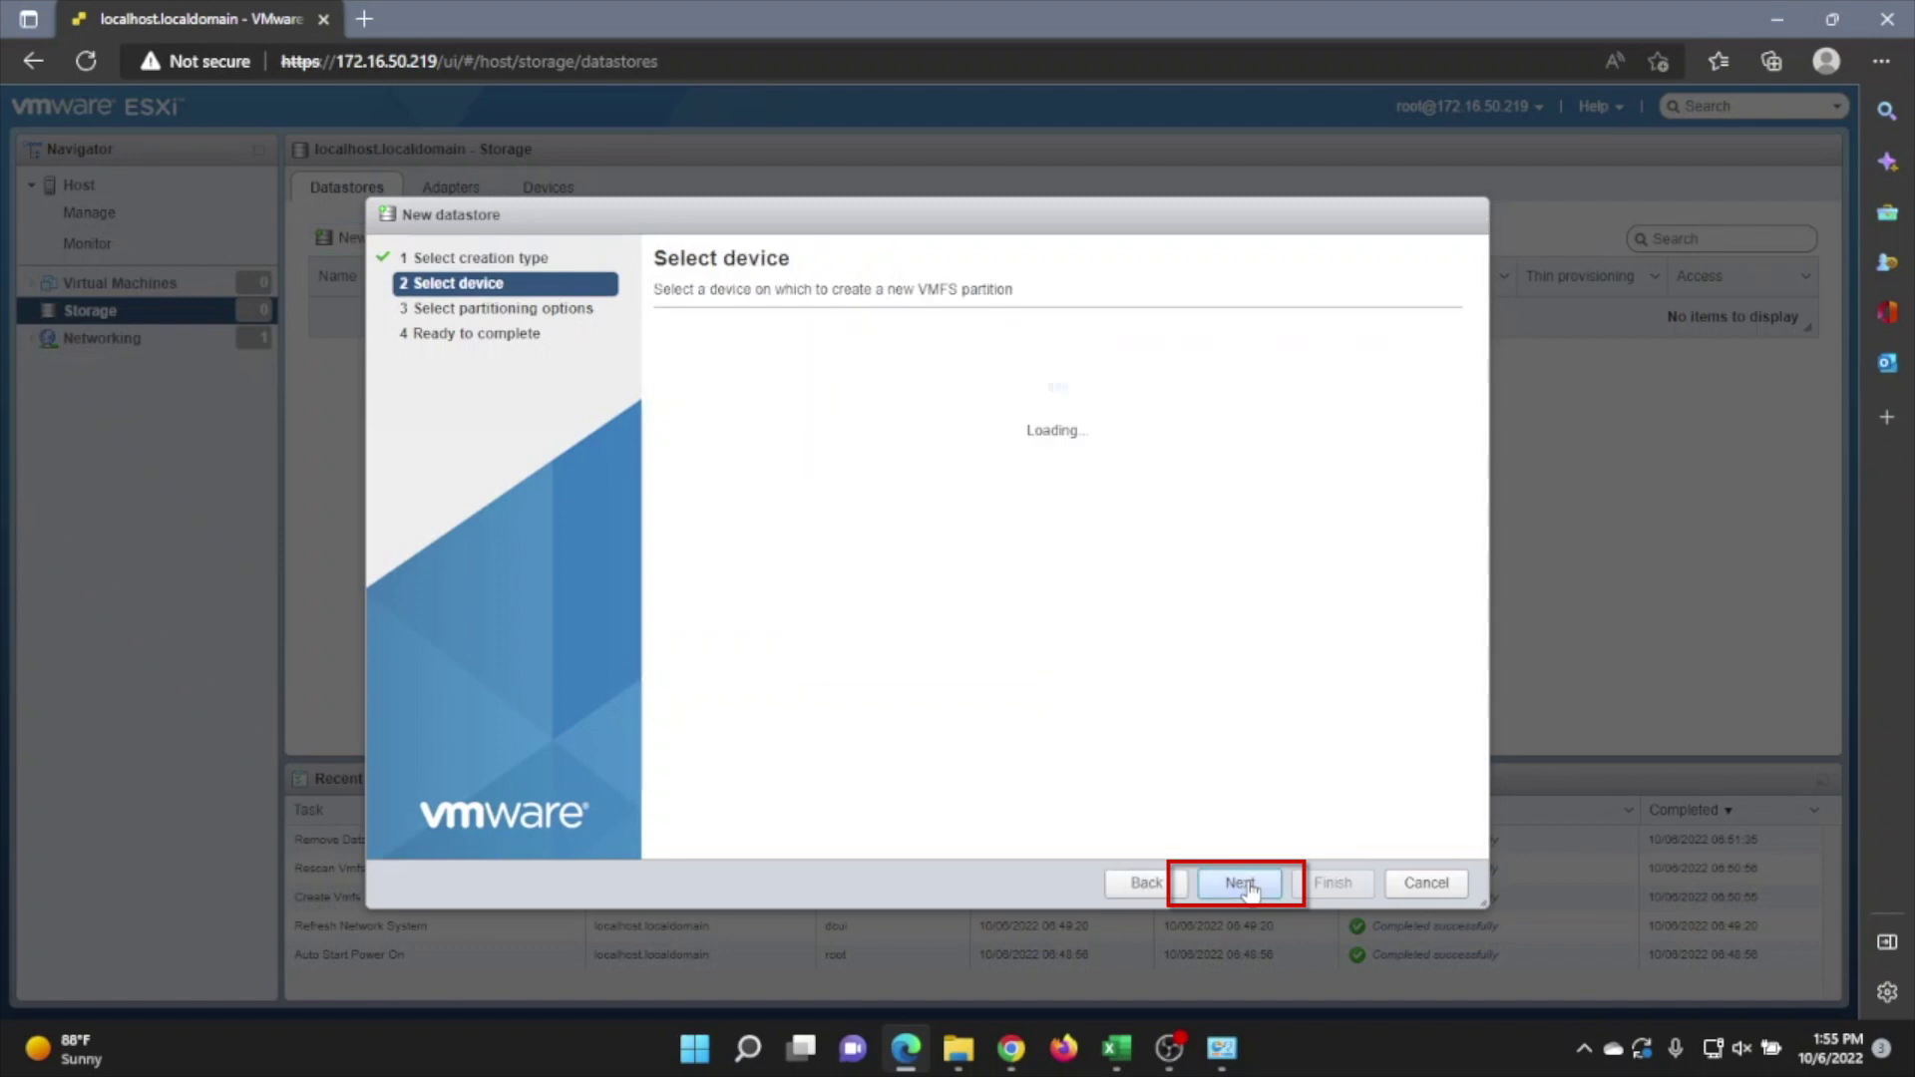
pyautogui.click(1247, 885)
pyautogui.write('Lab')
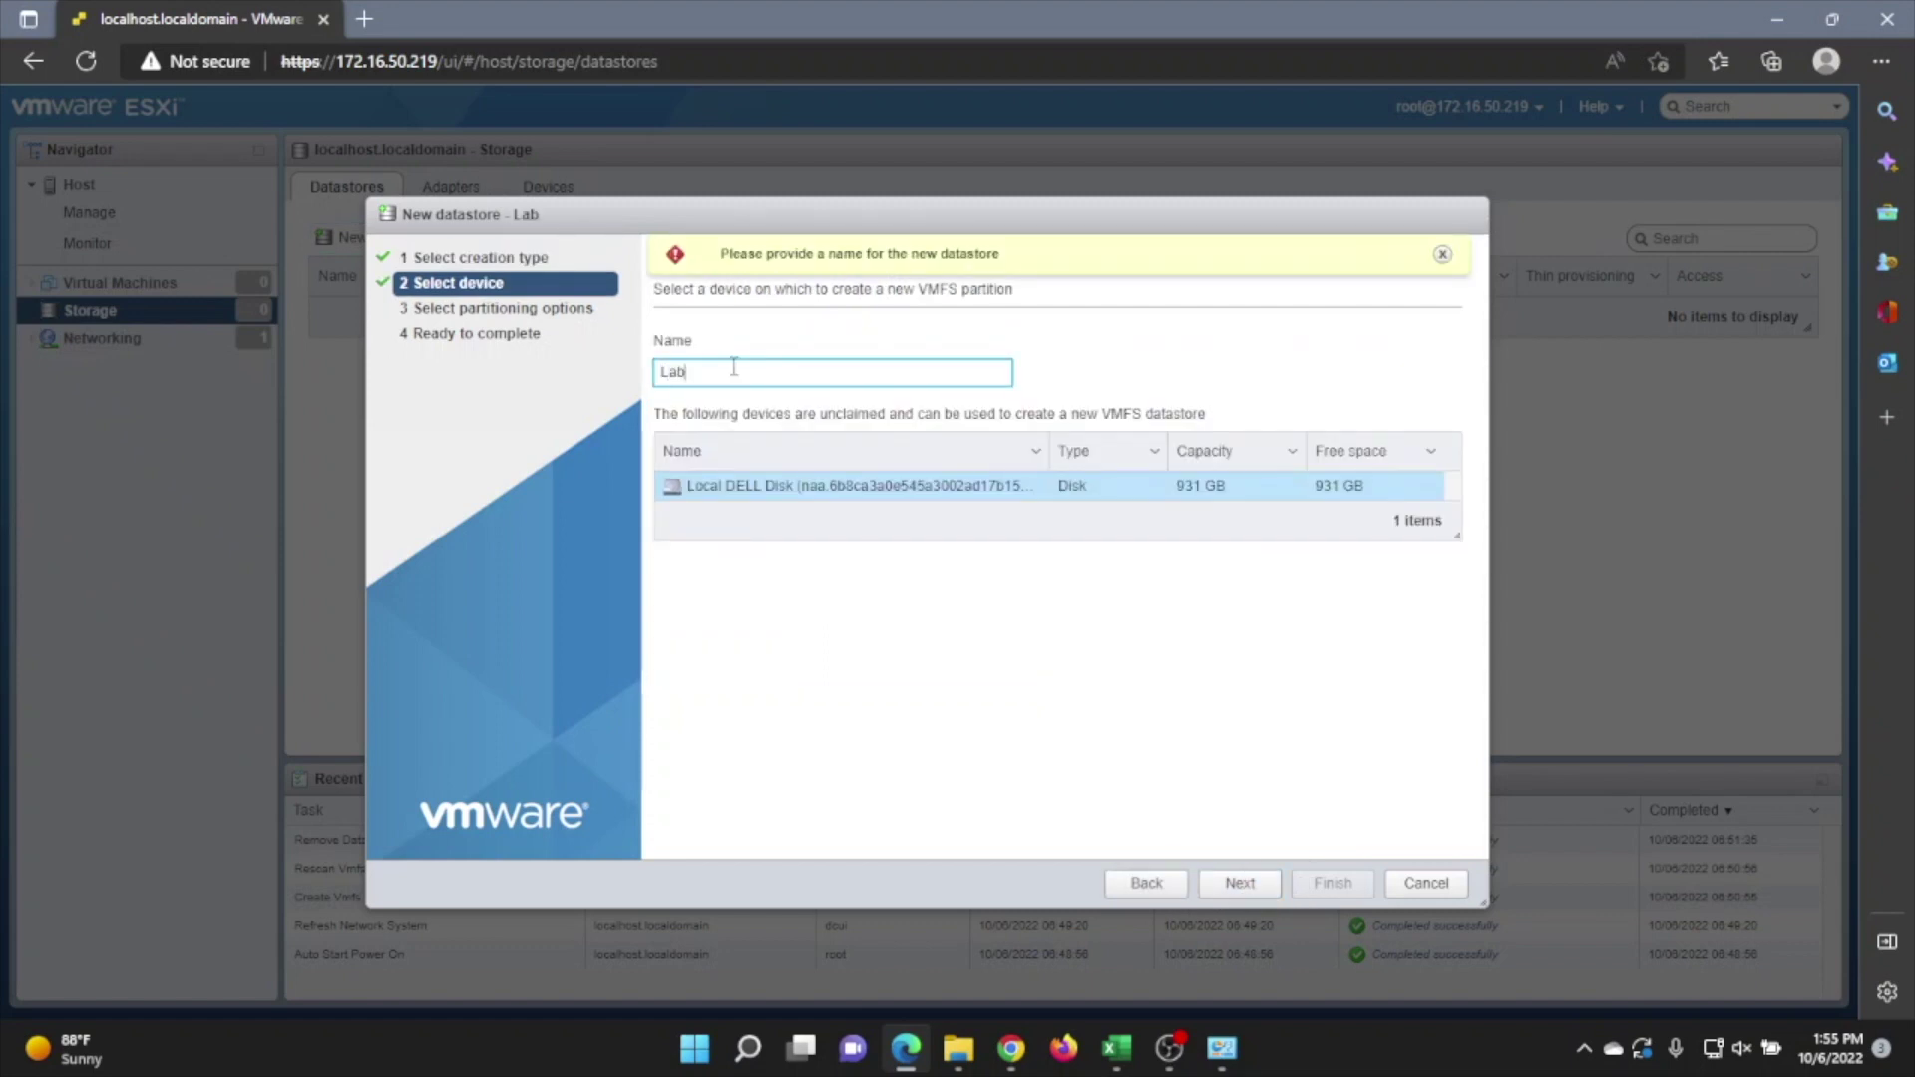
pyautogui.write('DS')
pyautogui.click(1238, 882)
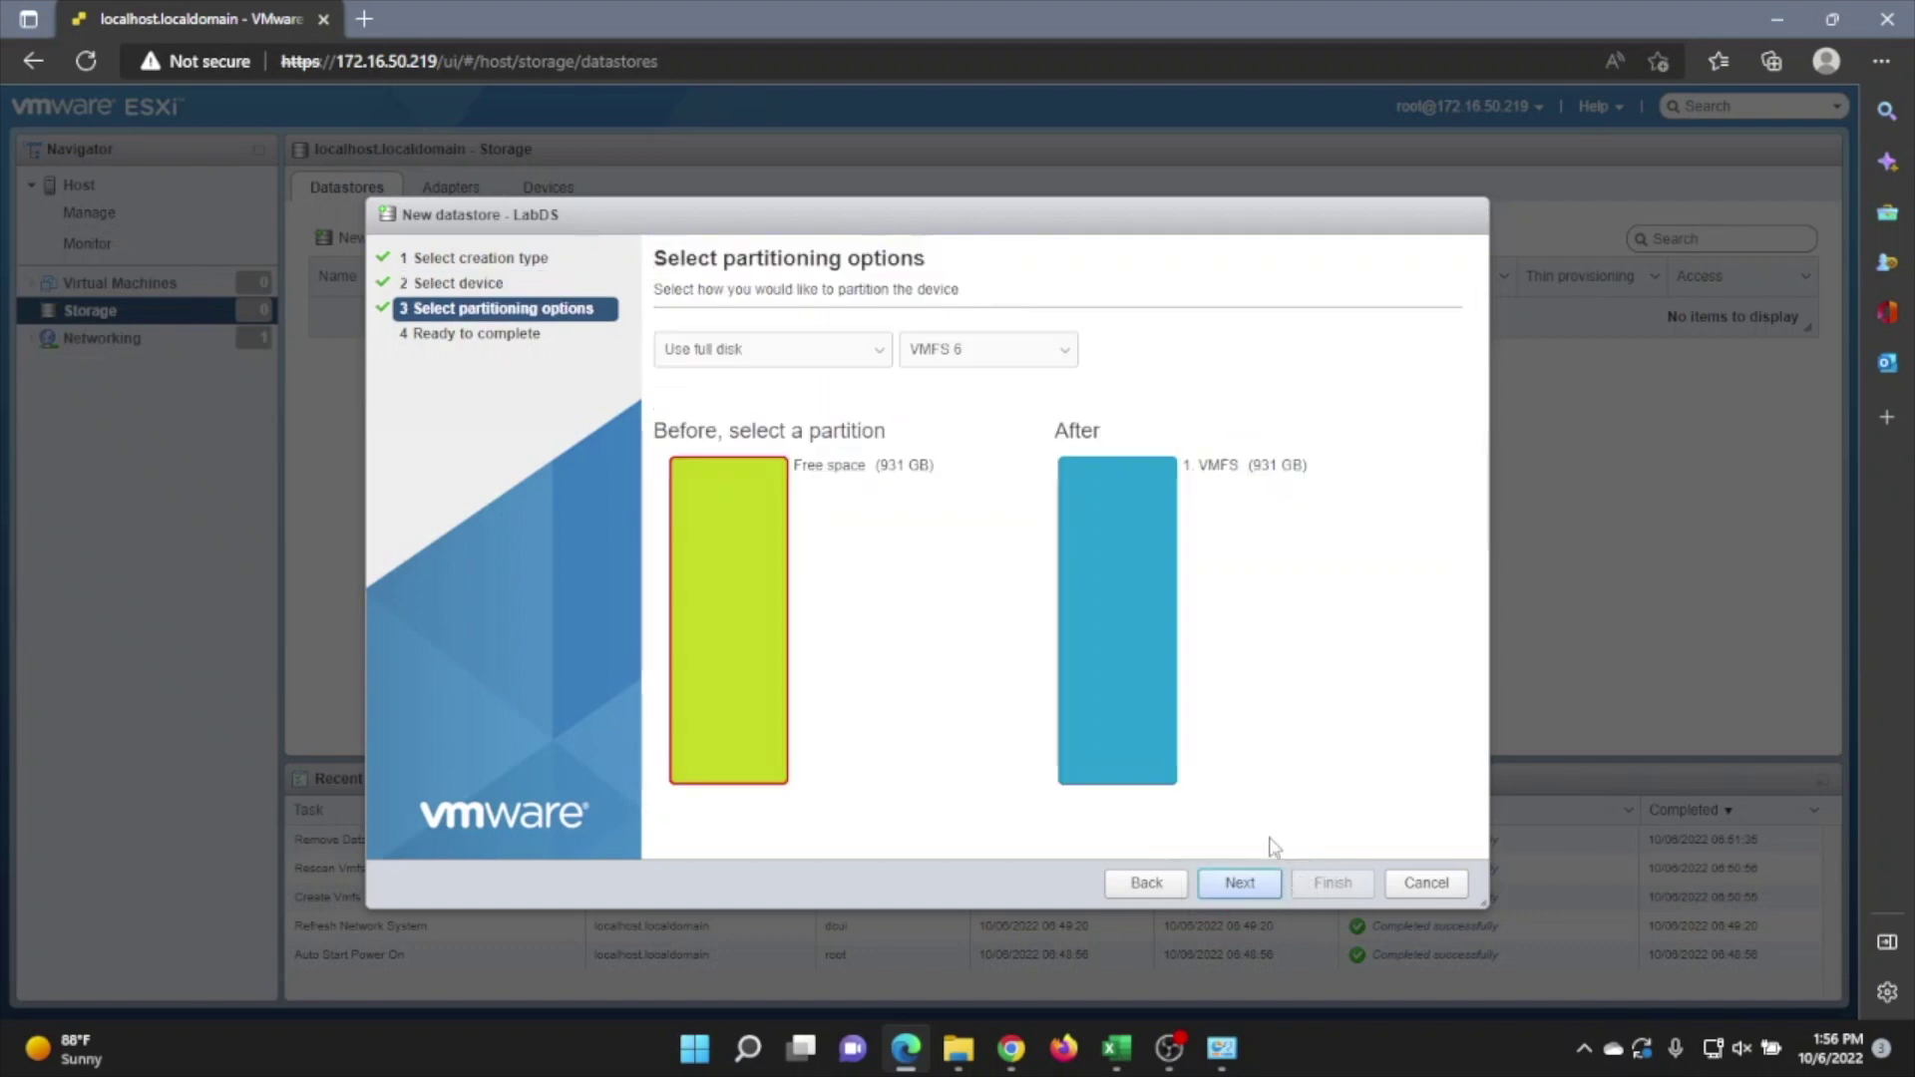
pyautogui.click(1239, 883)
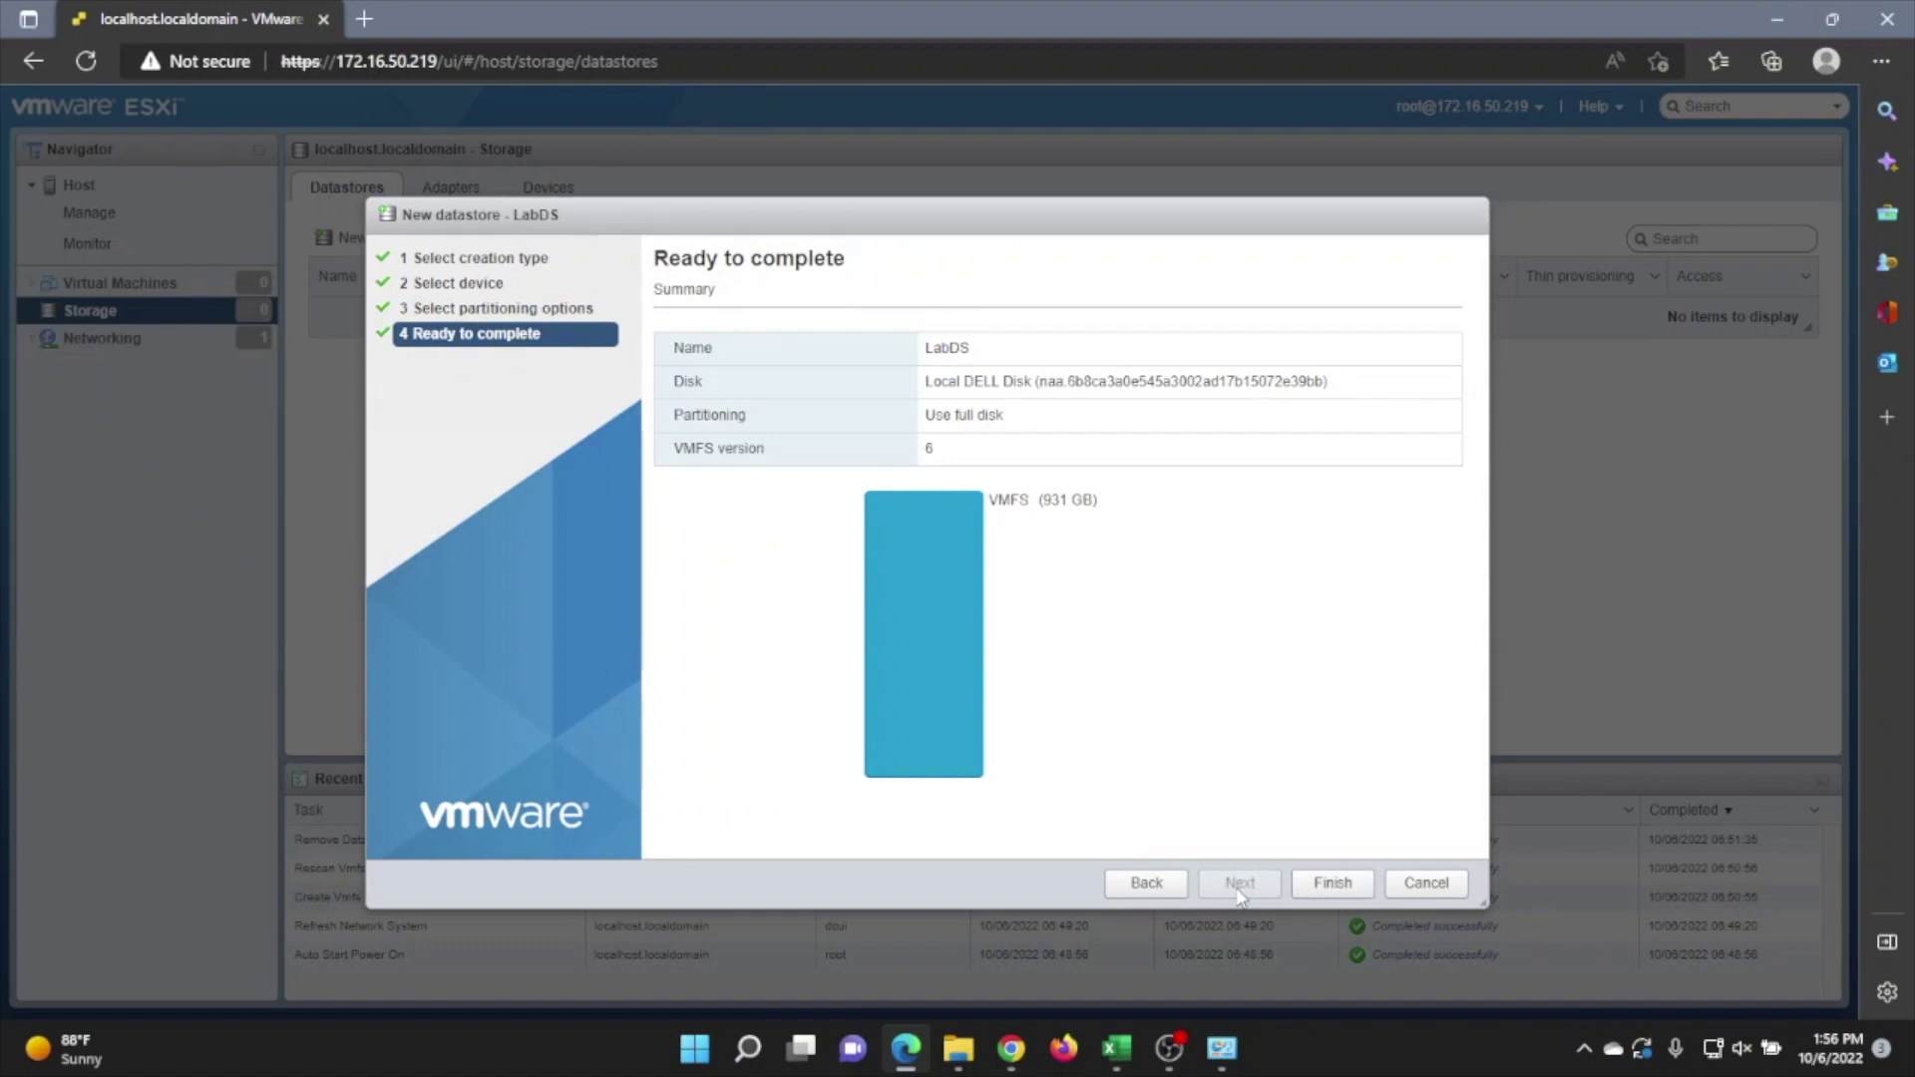
pyautogui.click(1317, 883)
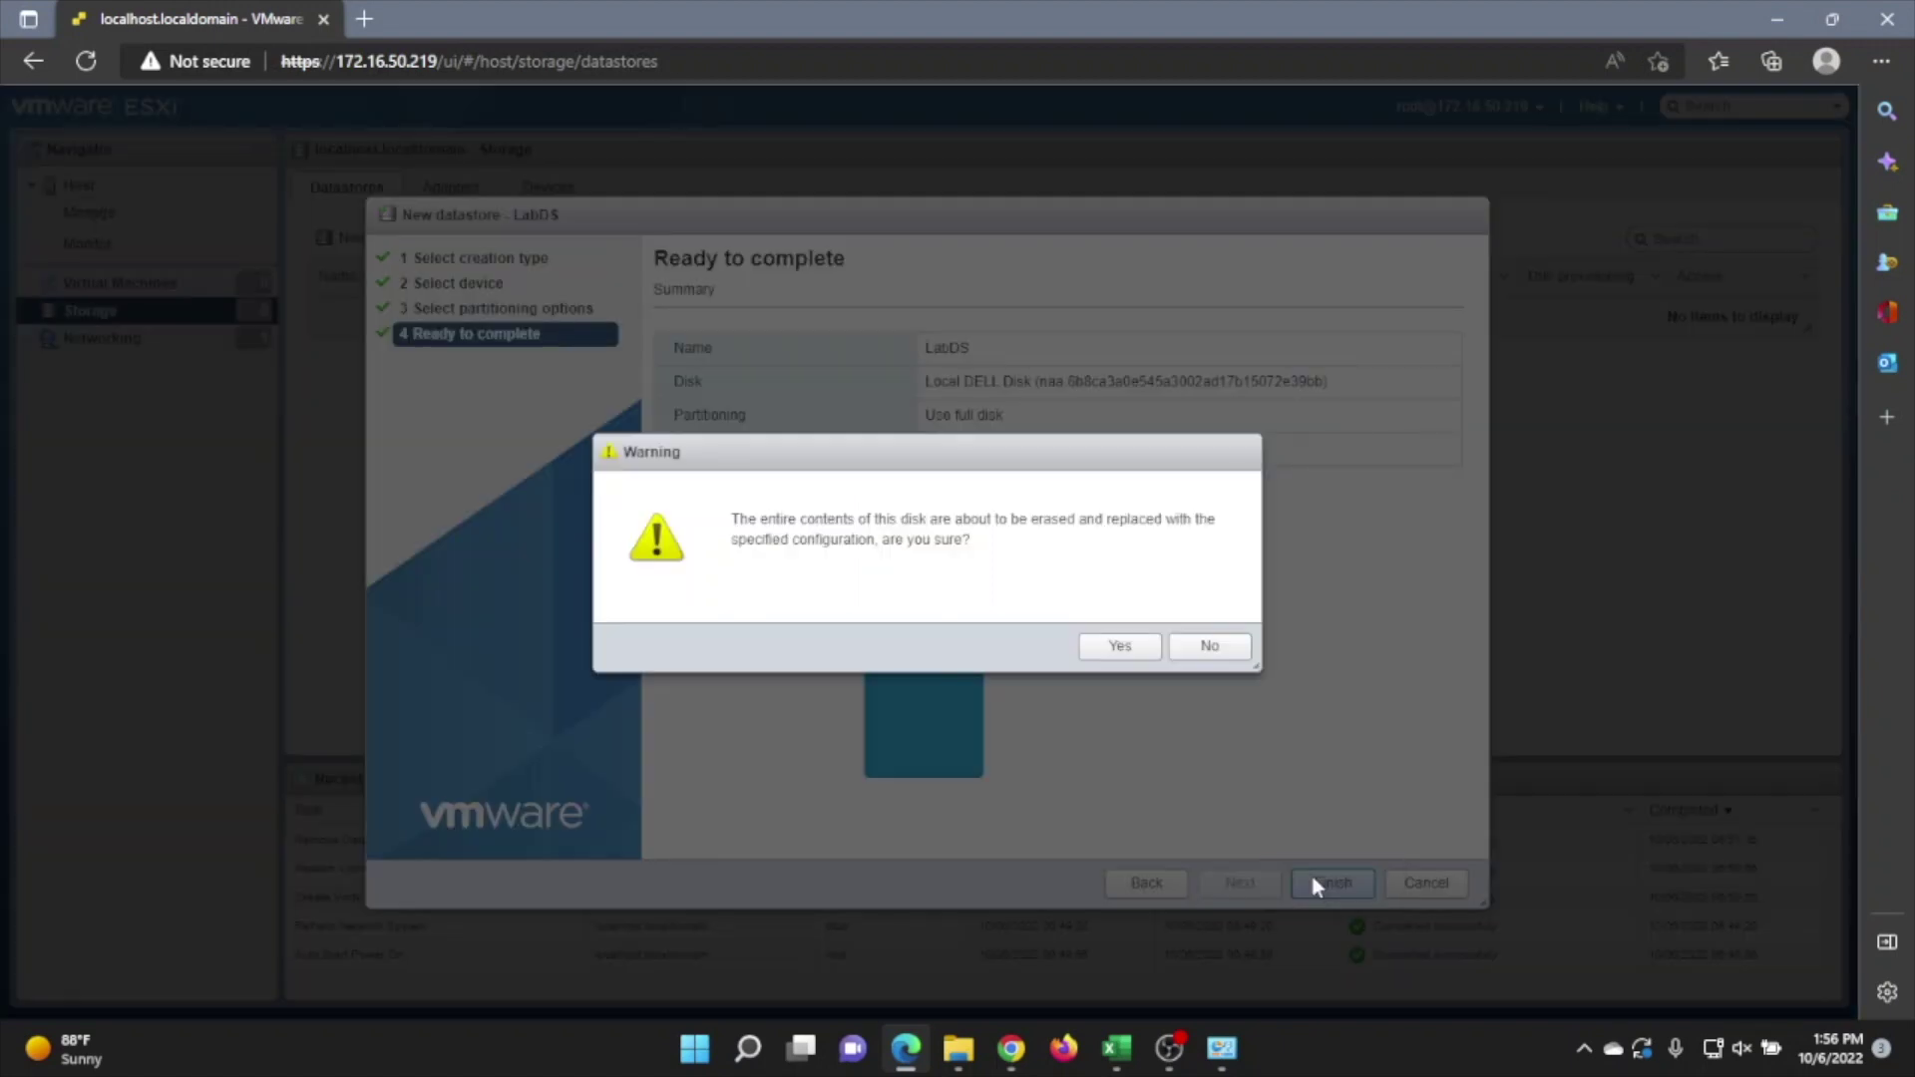
pyautogui.click(1117, 649)
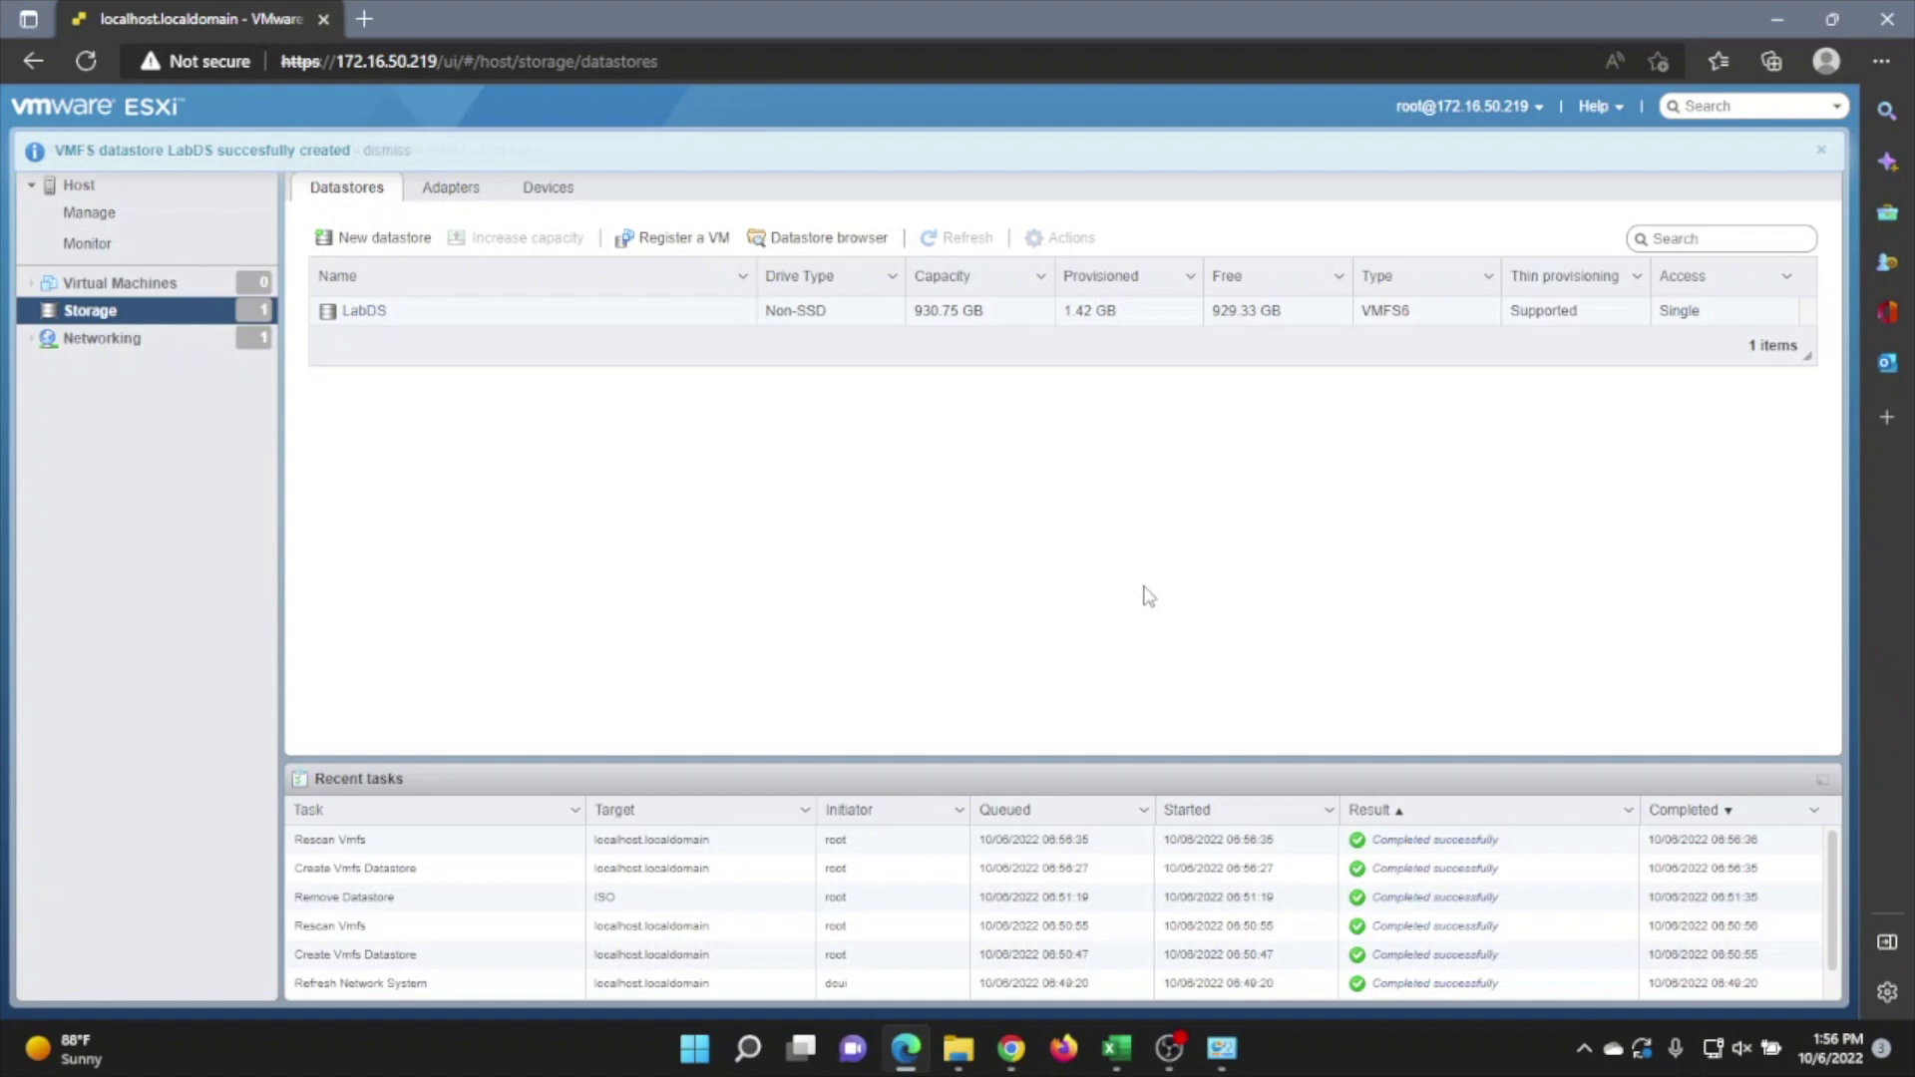
# Create an ISOs folder on the LabDS datastore using the datastore browser
pyautogui.click(361, 313)
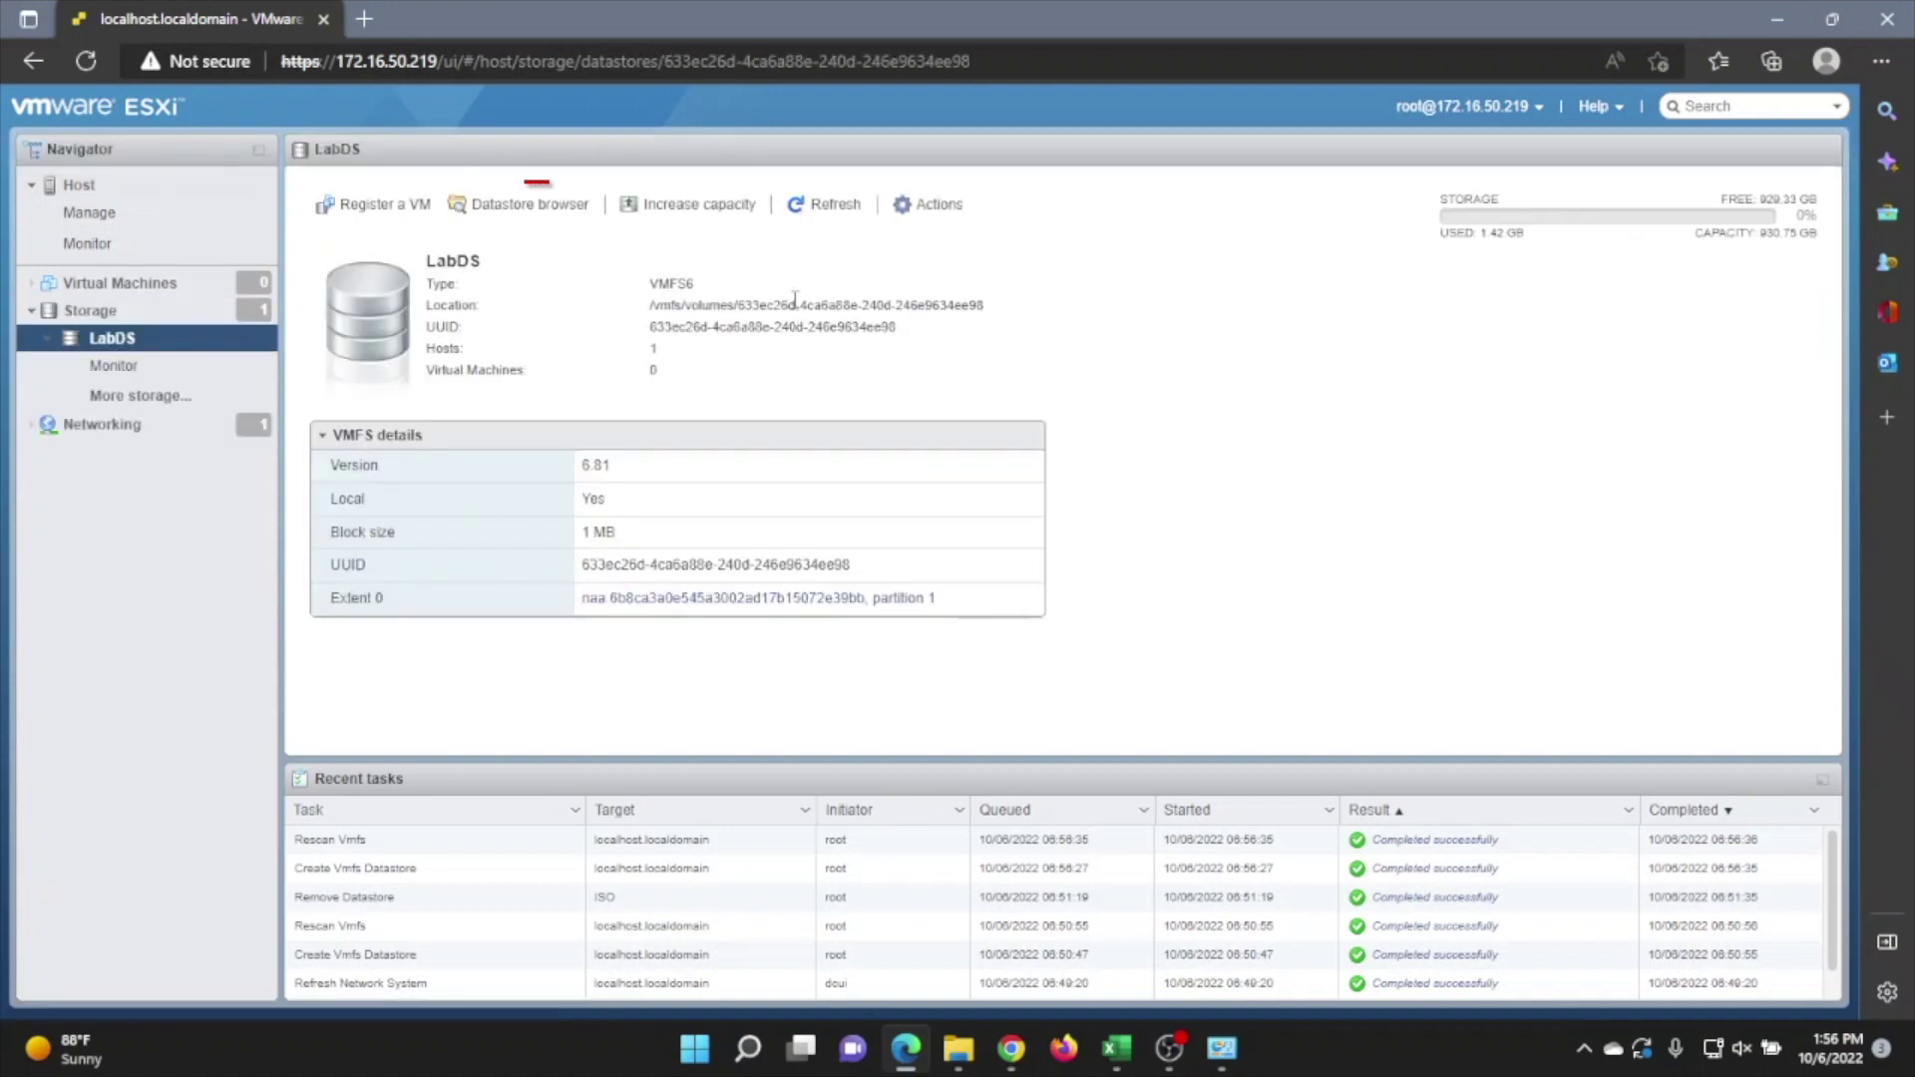
pyautogui.click(505, 207)
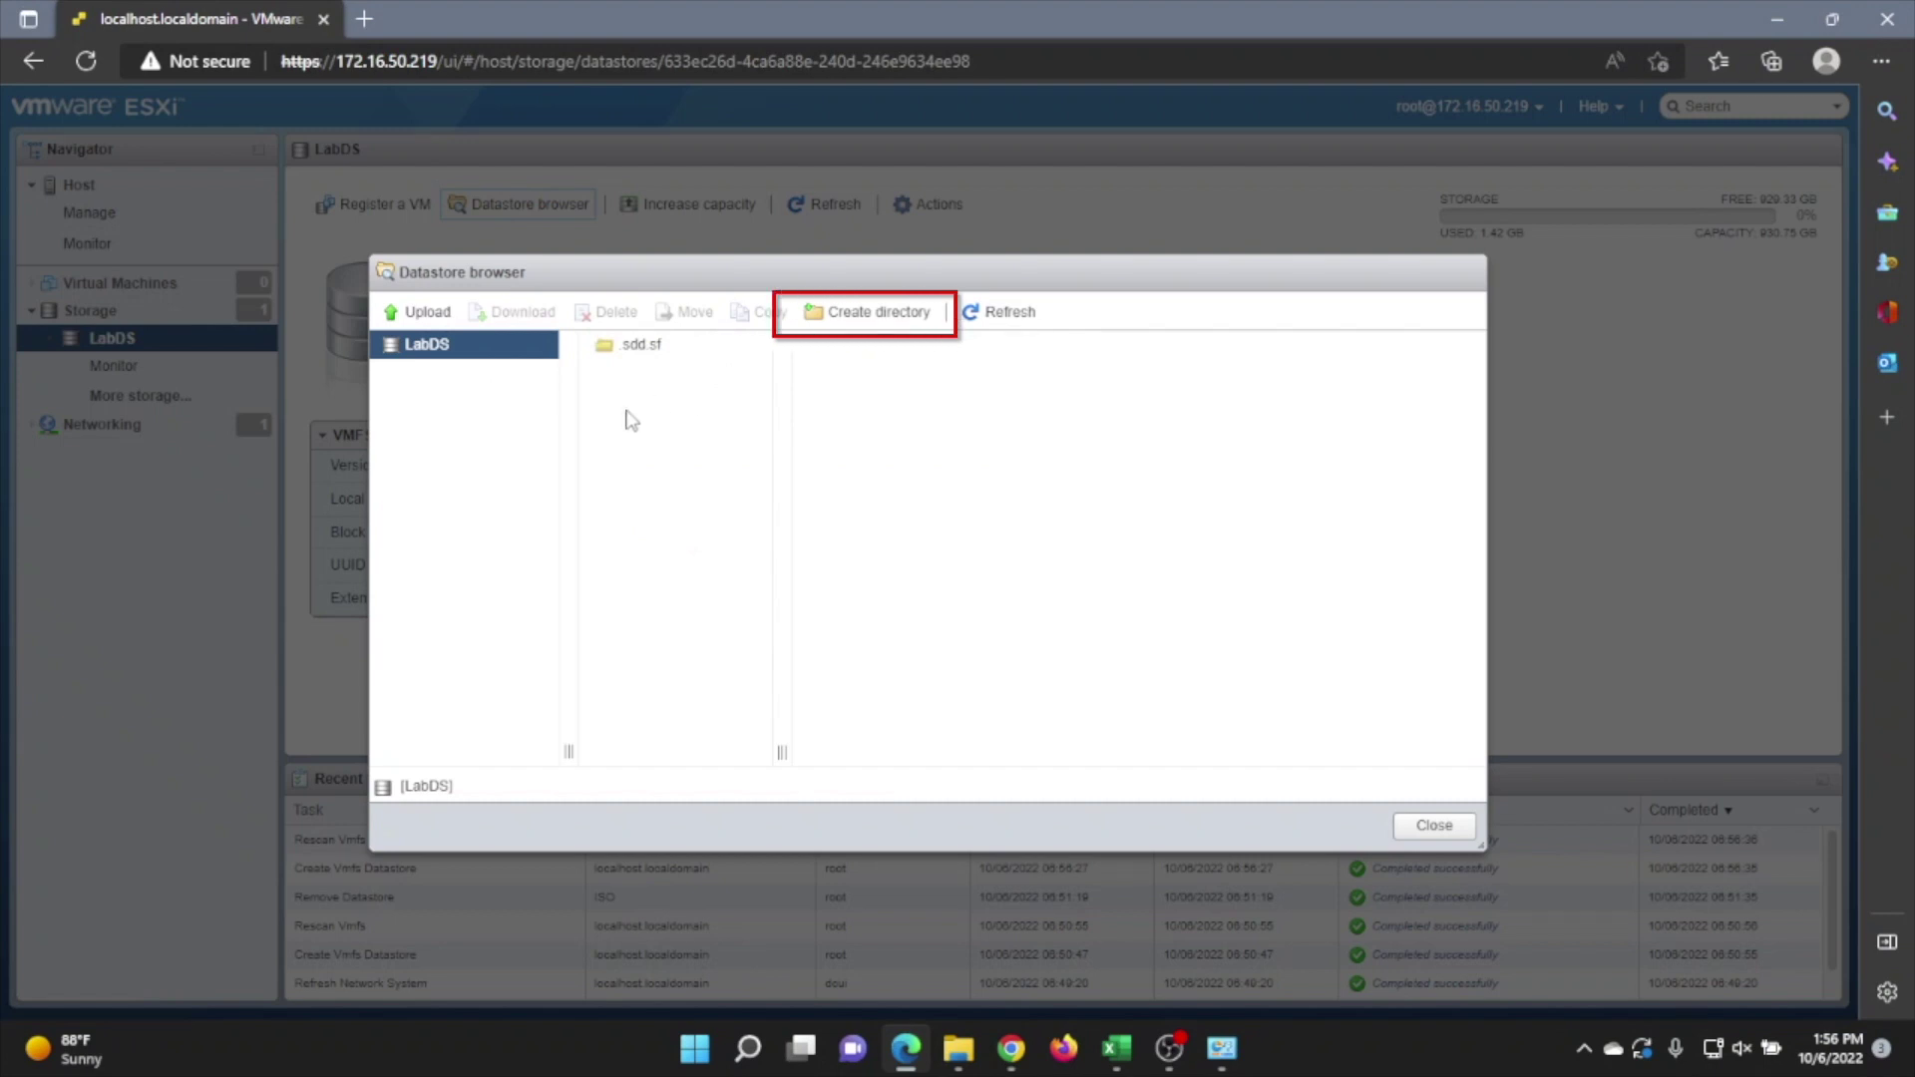
pyautogui.click(830, 315)
pyautogui.click(882, 510)
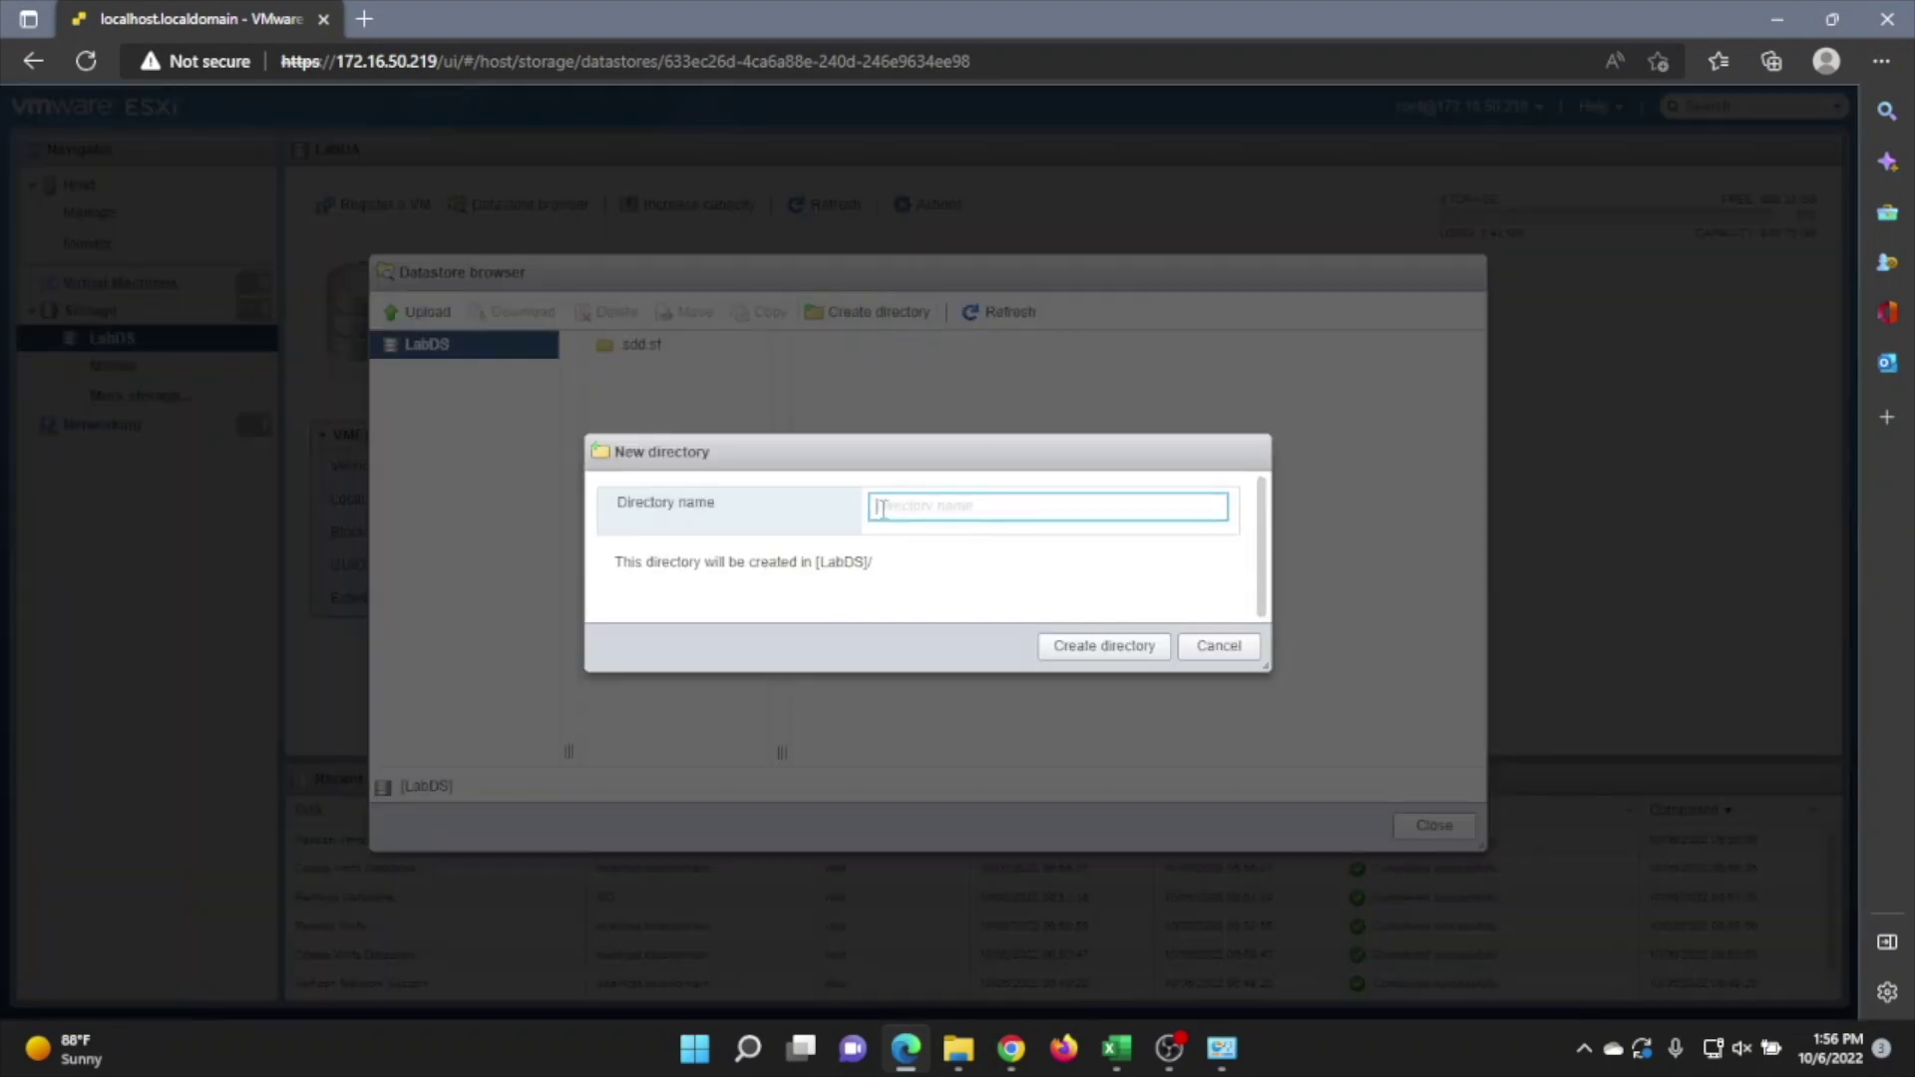
pyautogui.write('ISOs')
pyautogui.click(1105, 647)
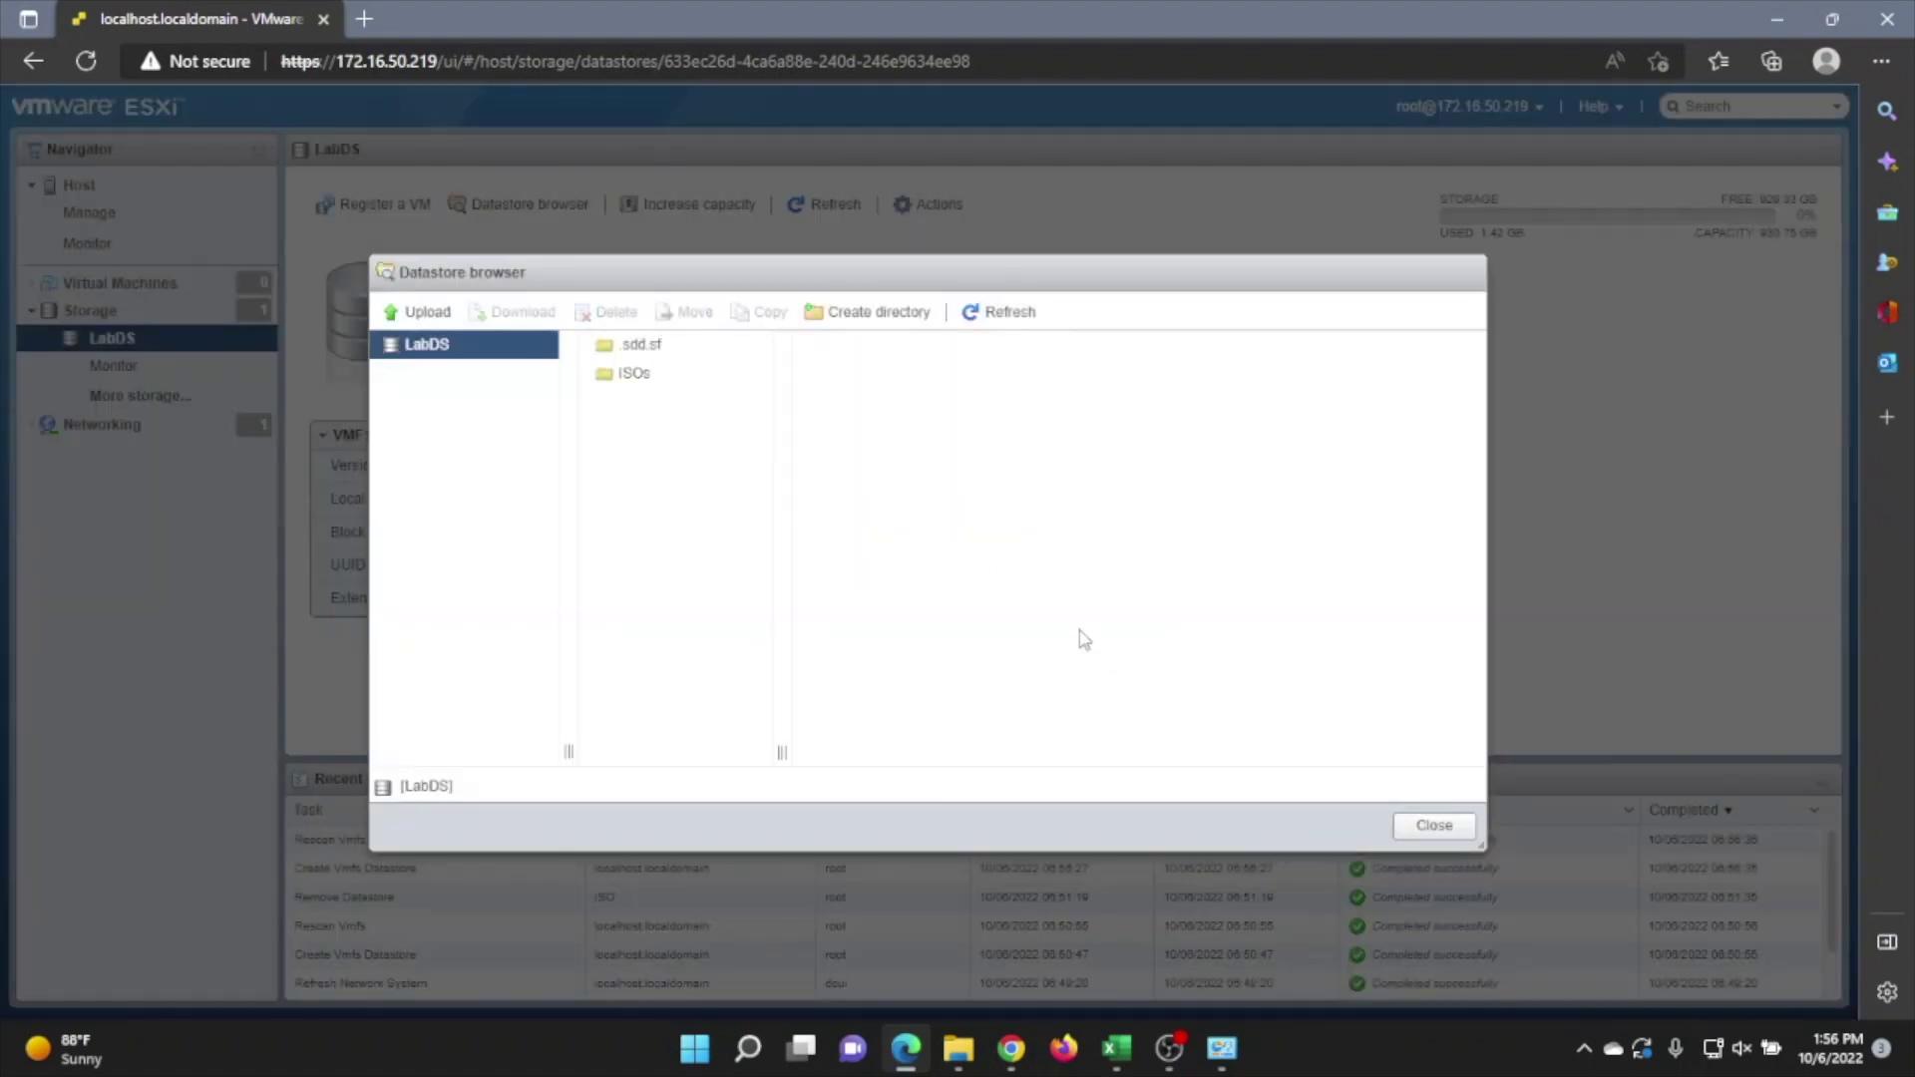
# Upload the Windows Server 2016 Datacenter ISO into ISOs, then begin creating a new VM
pyautogui.click(639, 377)
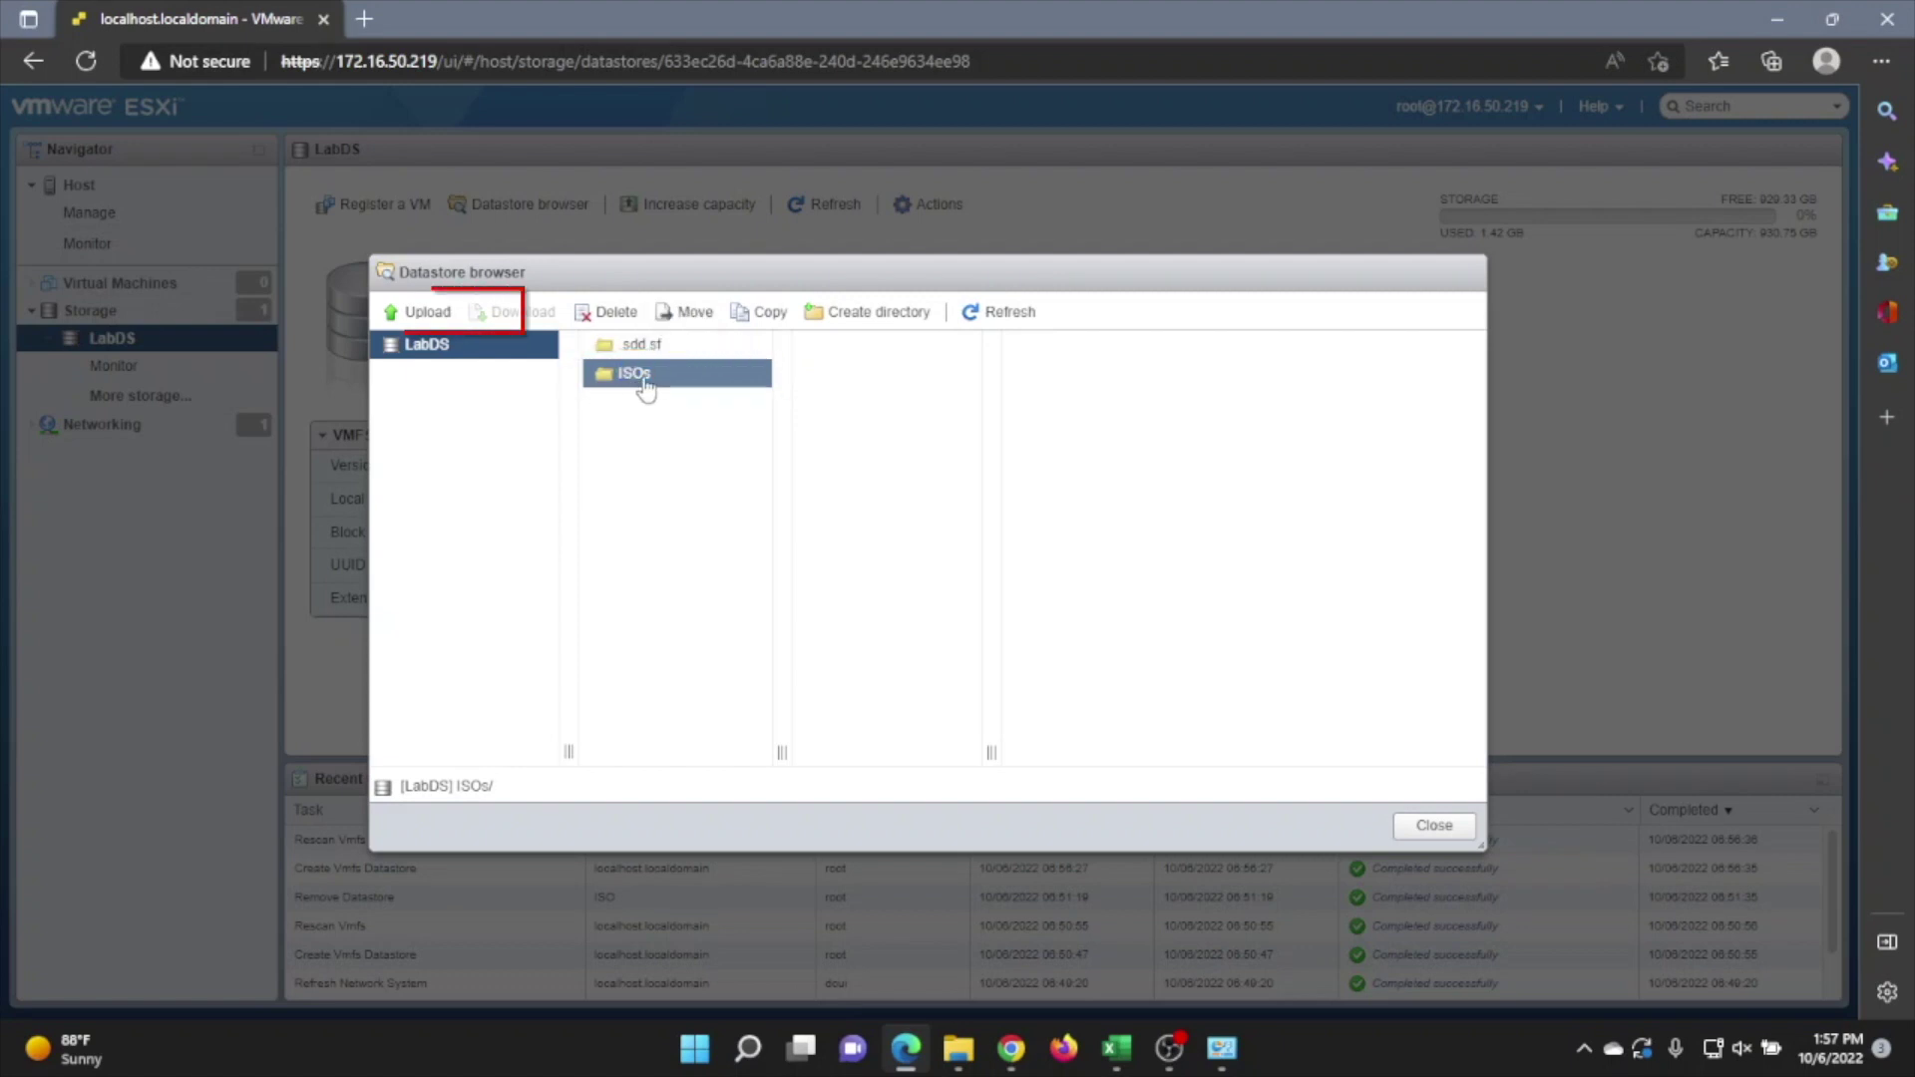
pyautogui.click(419, 312)
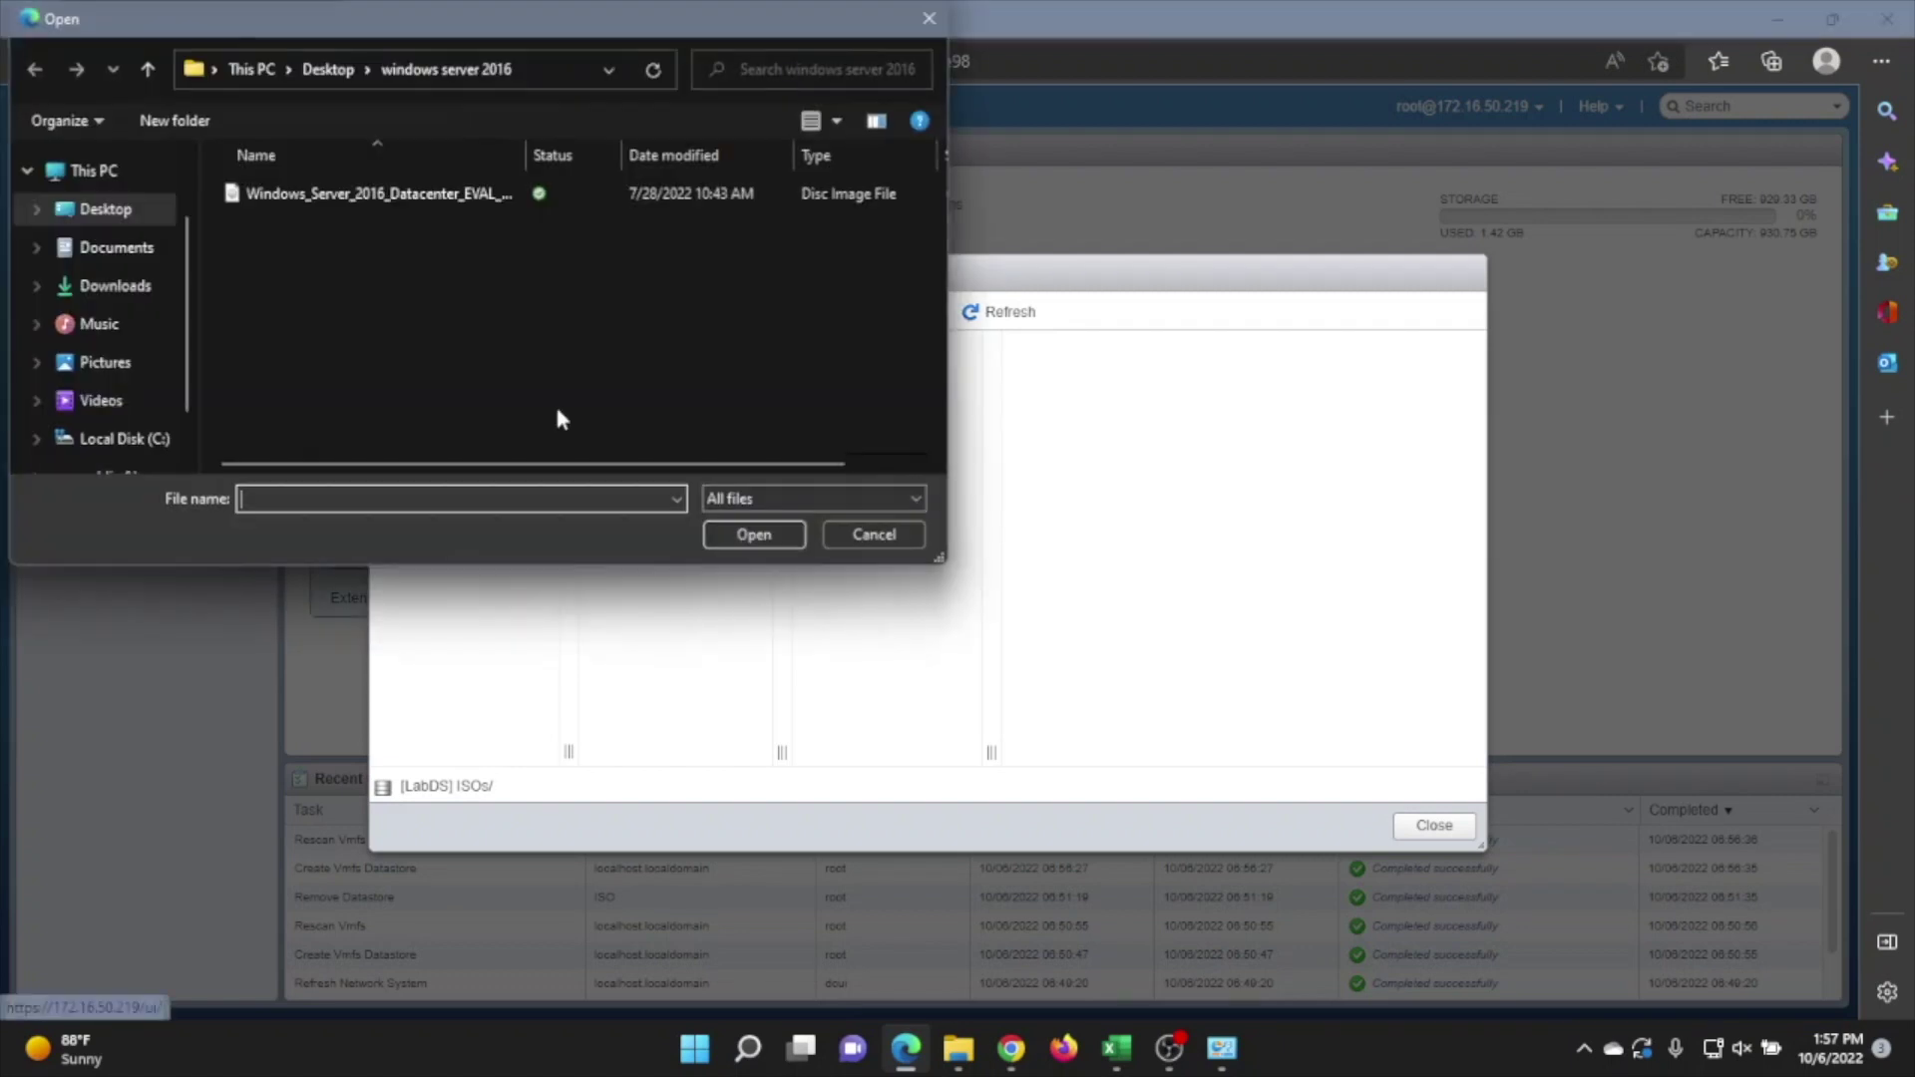
pyautogui.doubleClick(362, 194)
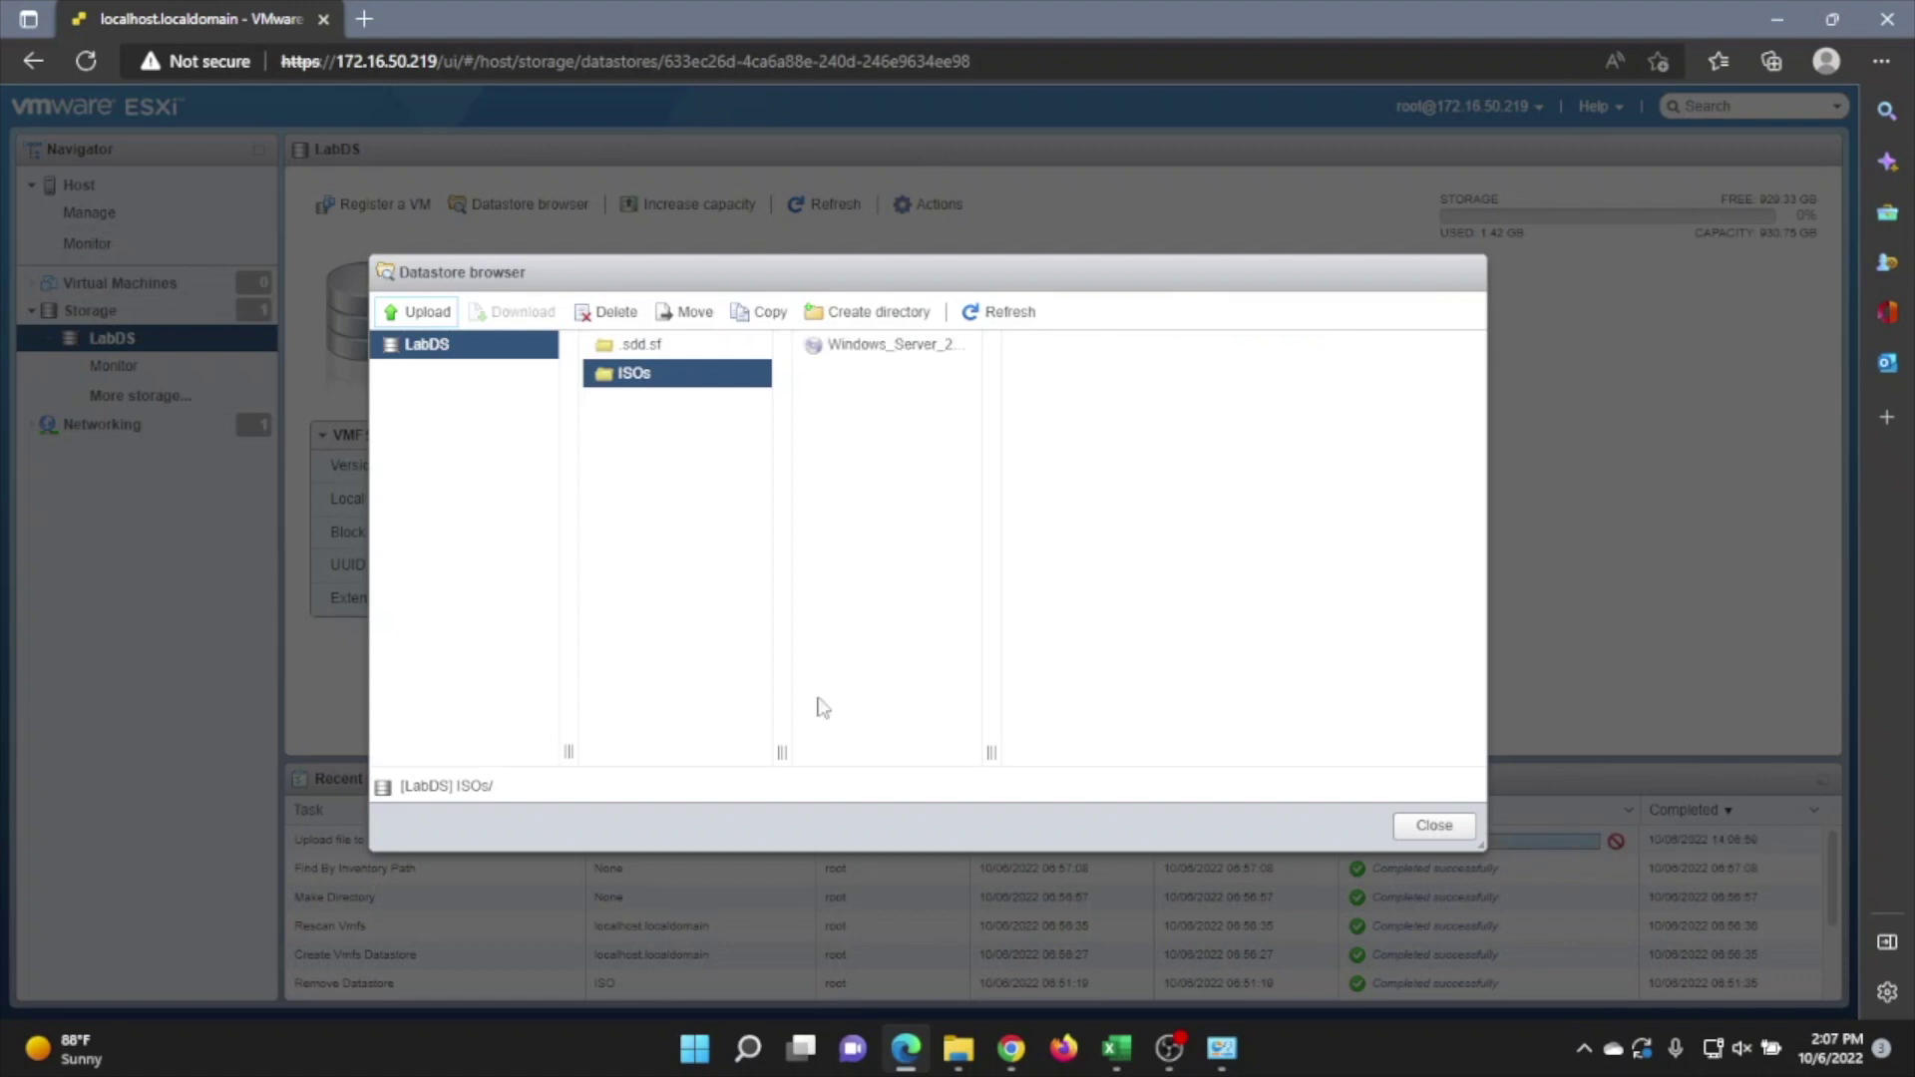
pyautogui.click(1437, 827)
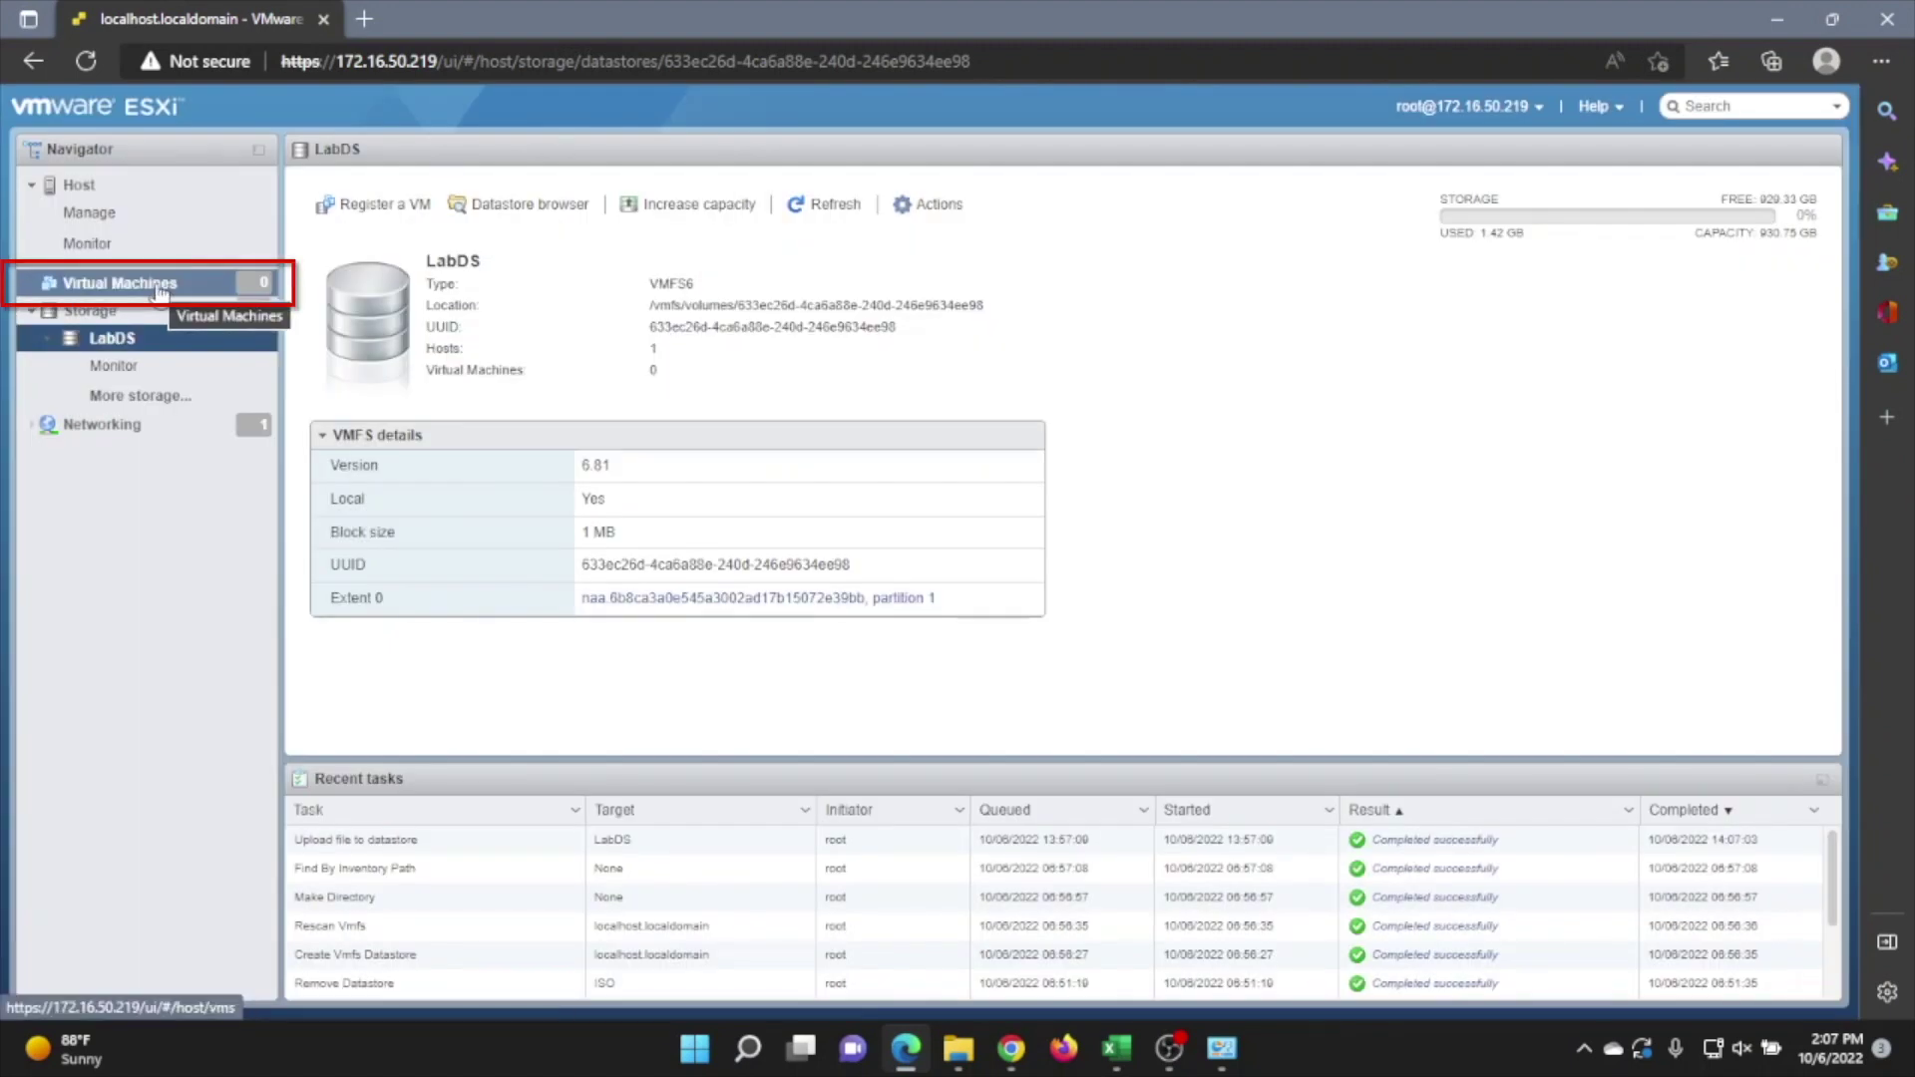
pyautogui.click(157, 286)
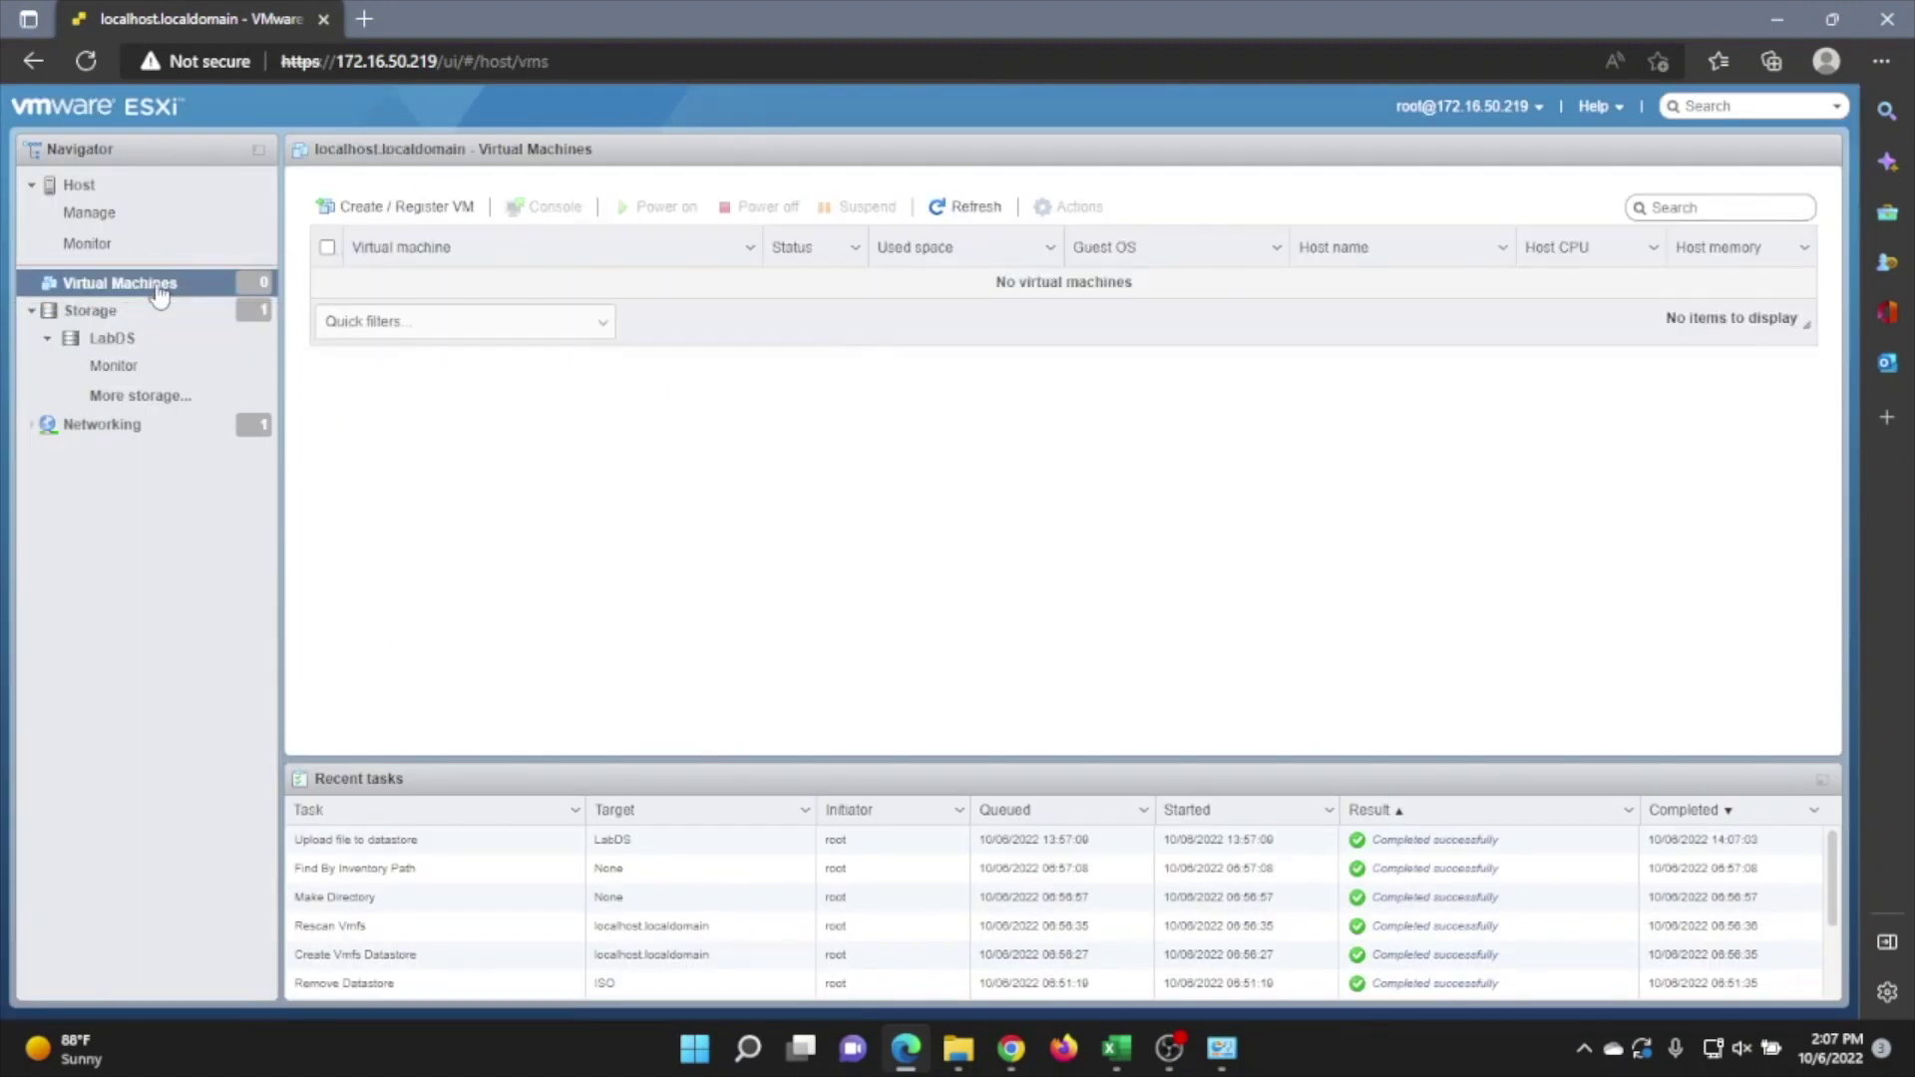
pyautogui.click(420, 207)
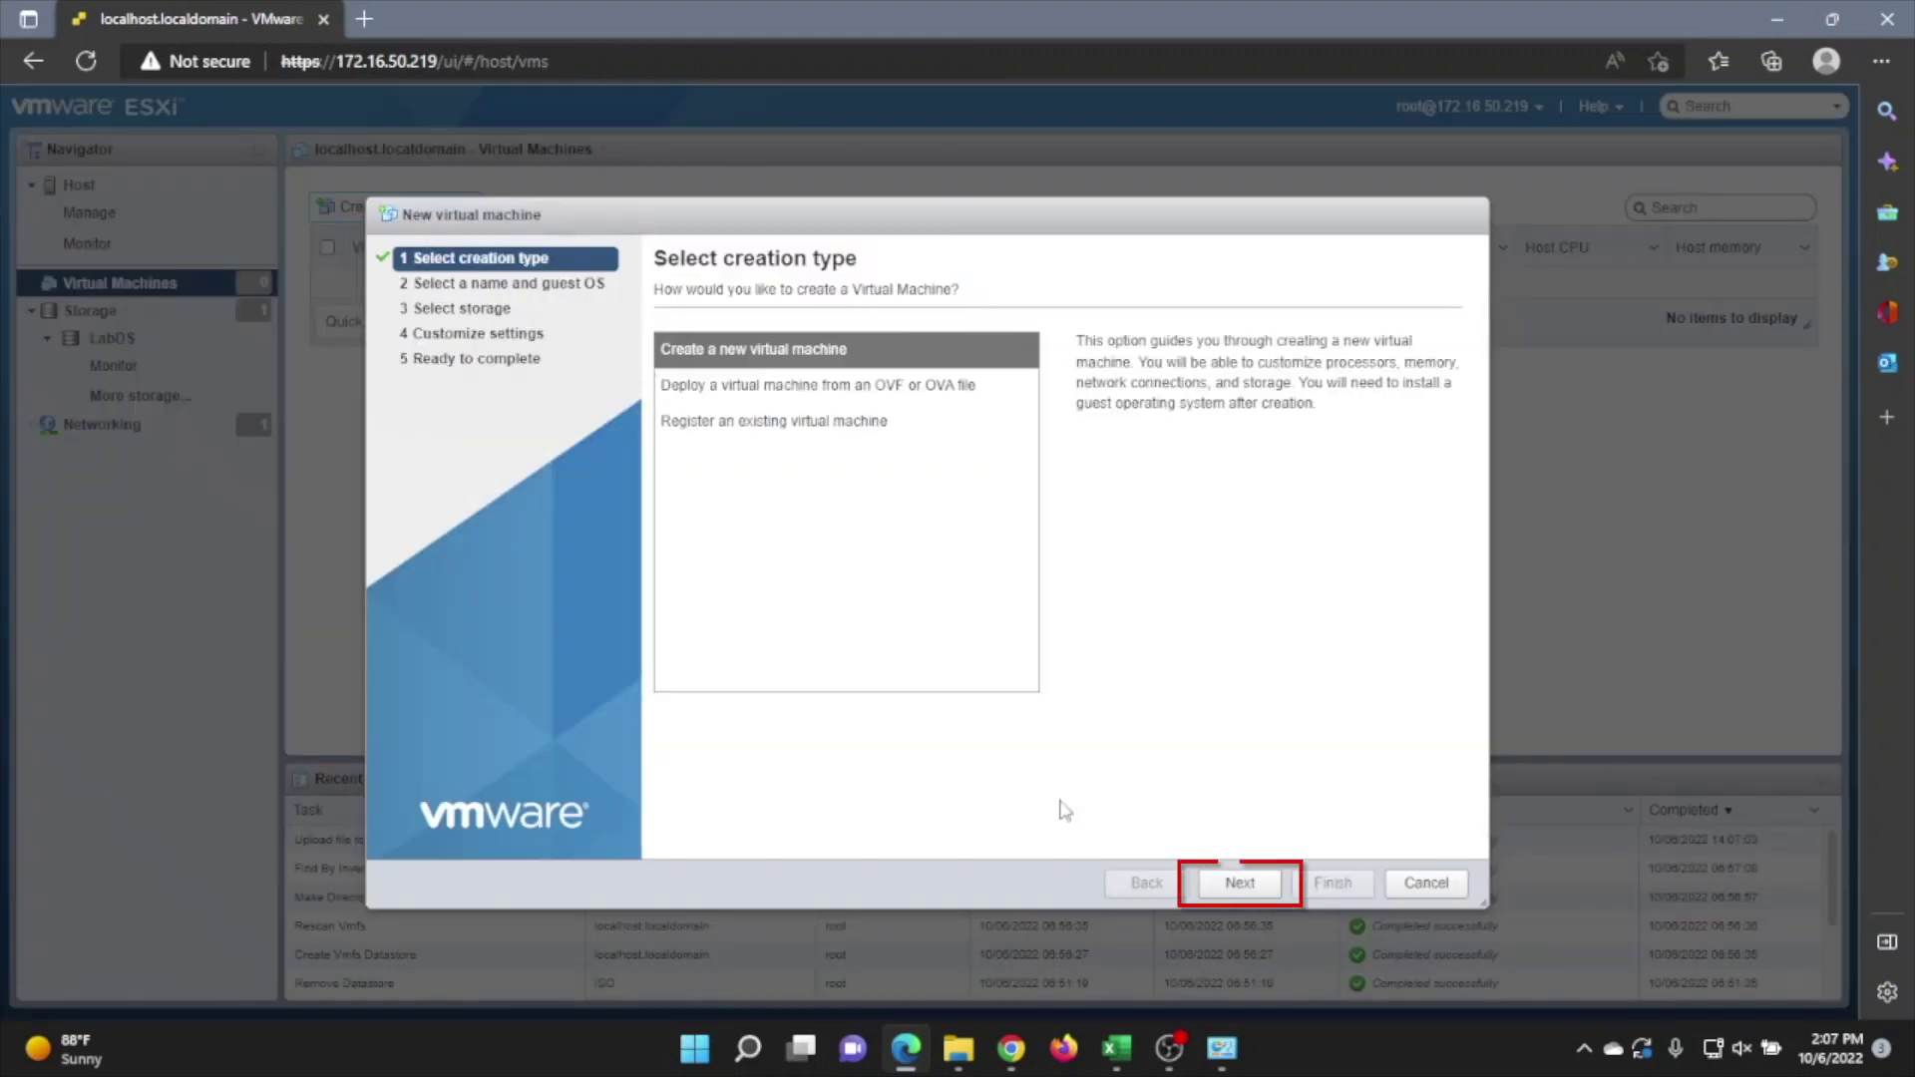
# Name the VM LabWinServ2016 with Windows guest OS Windows Server 2016 or later (64-bit)
pyautogui.click(1237, 882)
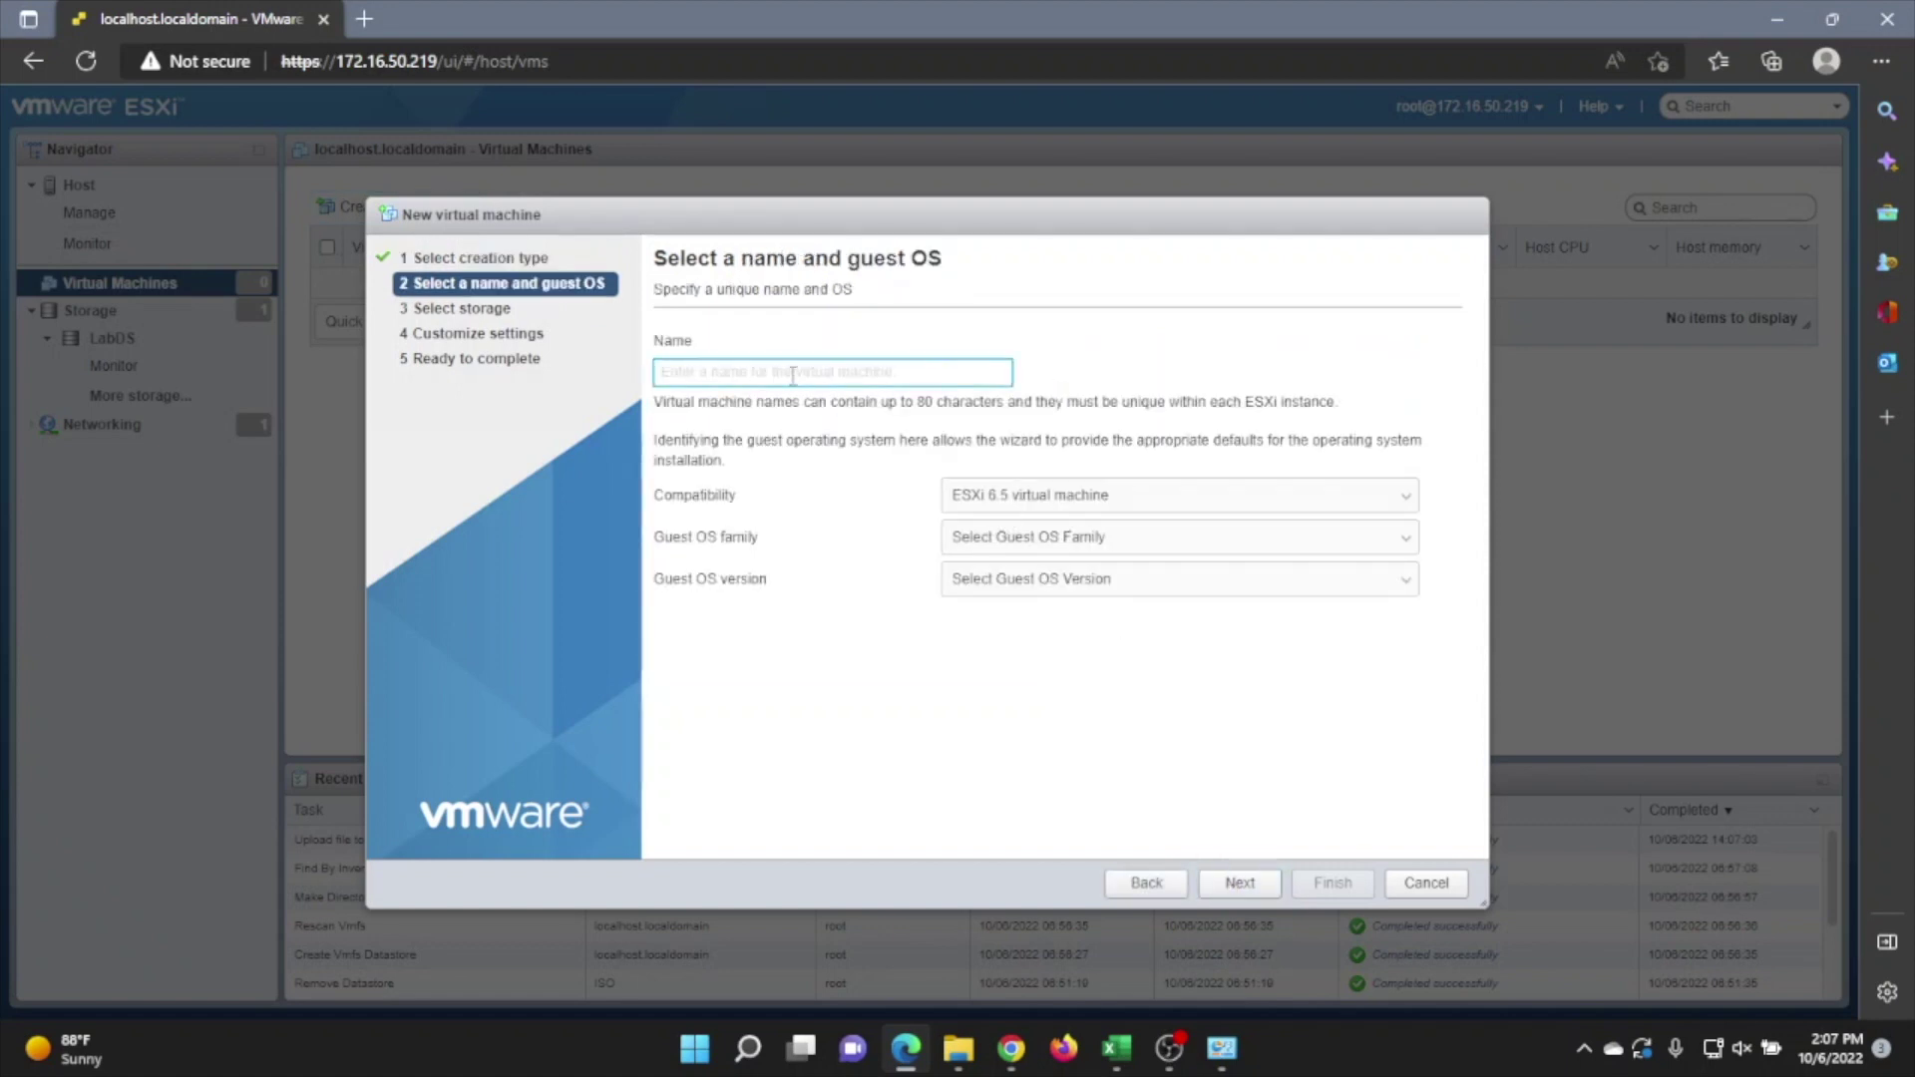
pyautogui.write('LabWinServ2016')
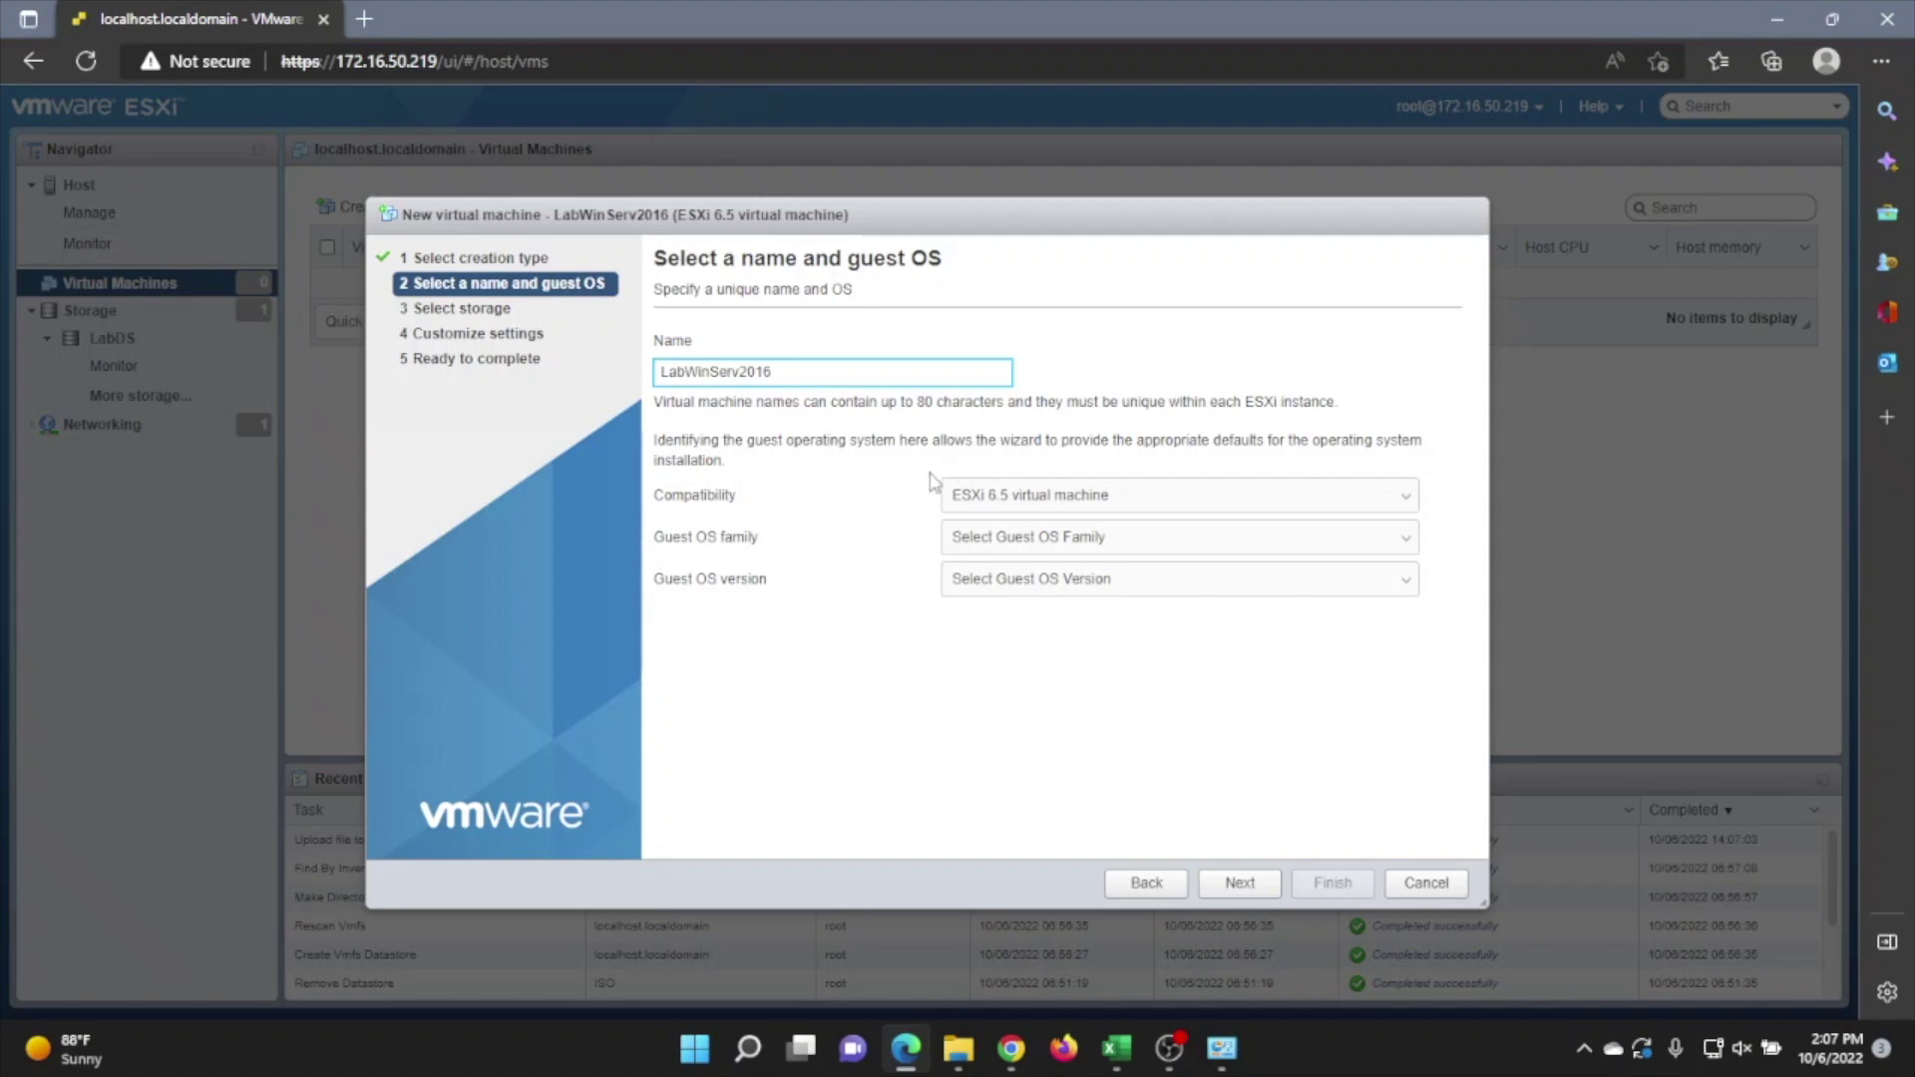
pyautogui.click(1020, 540)
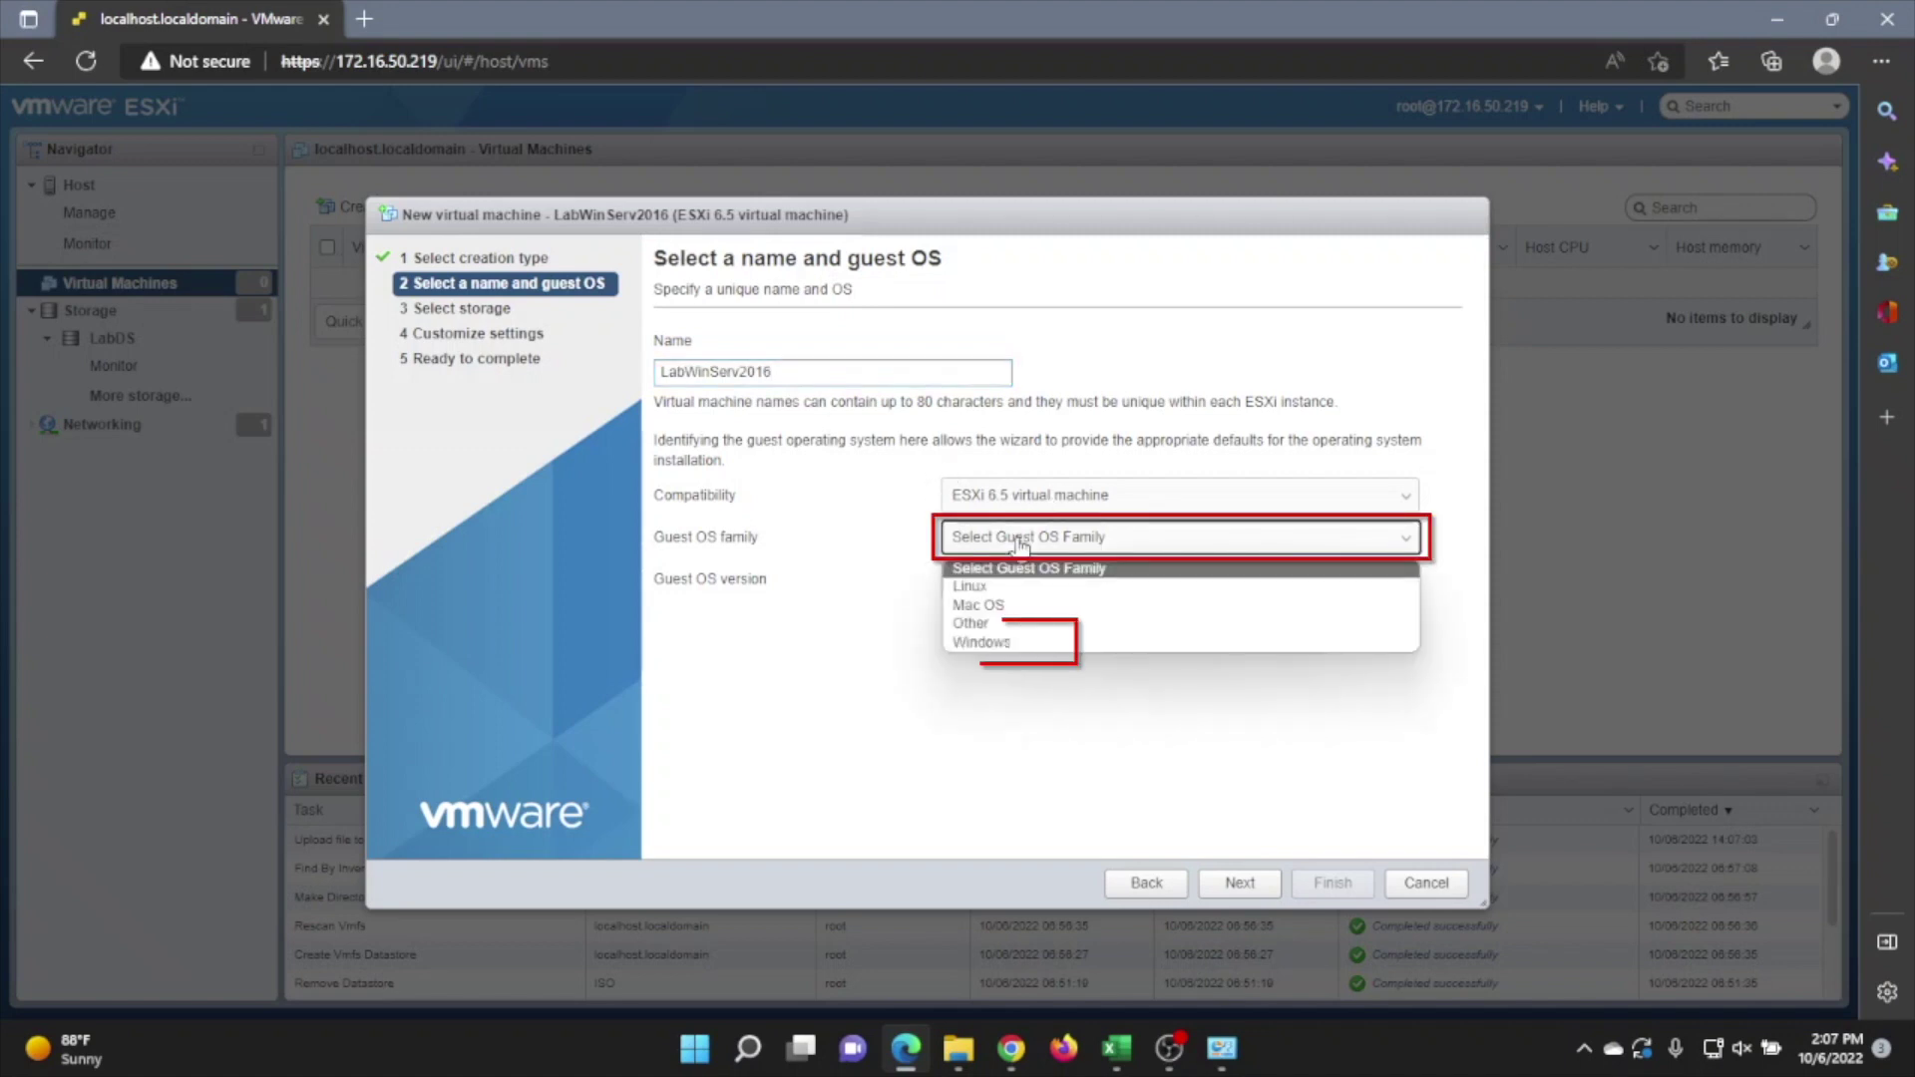
pyautogui.click(981, 641)
pyautogui.click(1020, 582)
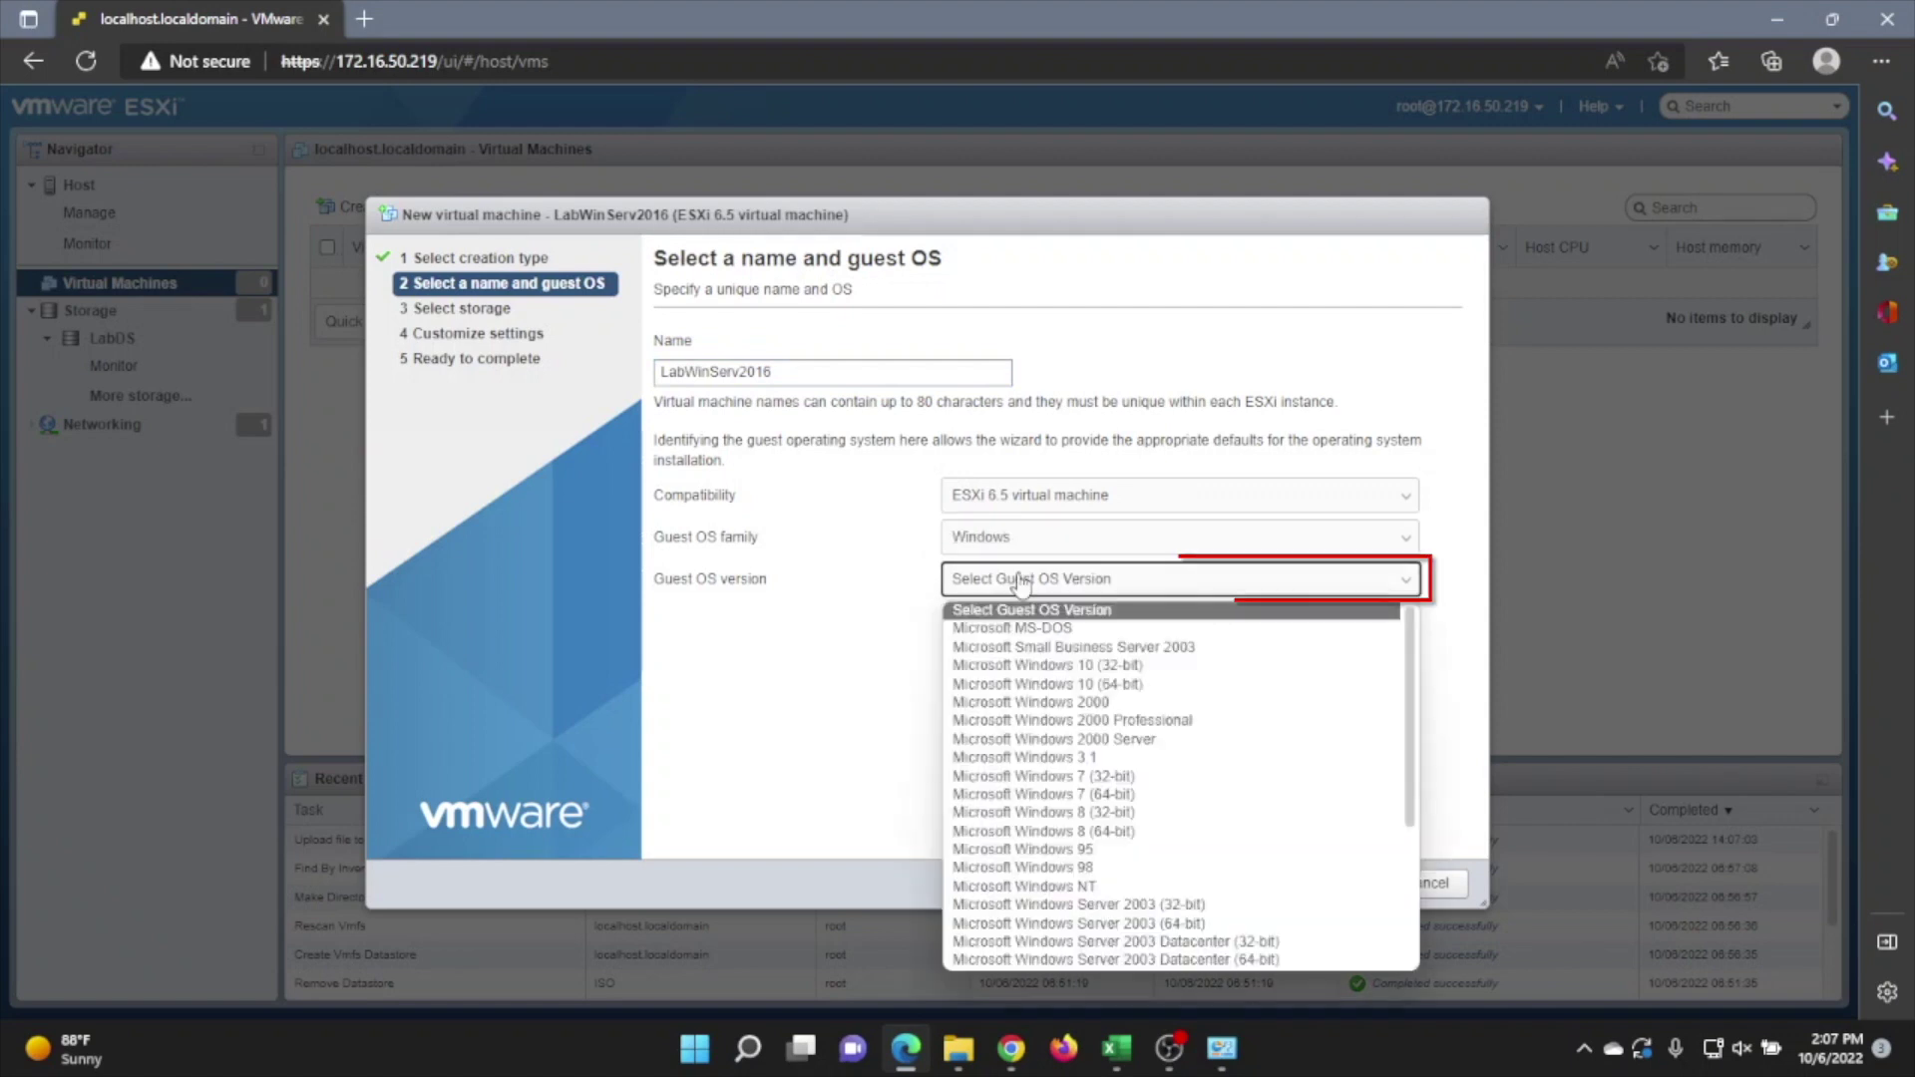
pyautogui.scroll(-1, 1094, 875)
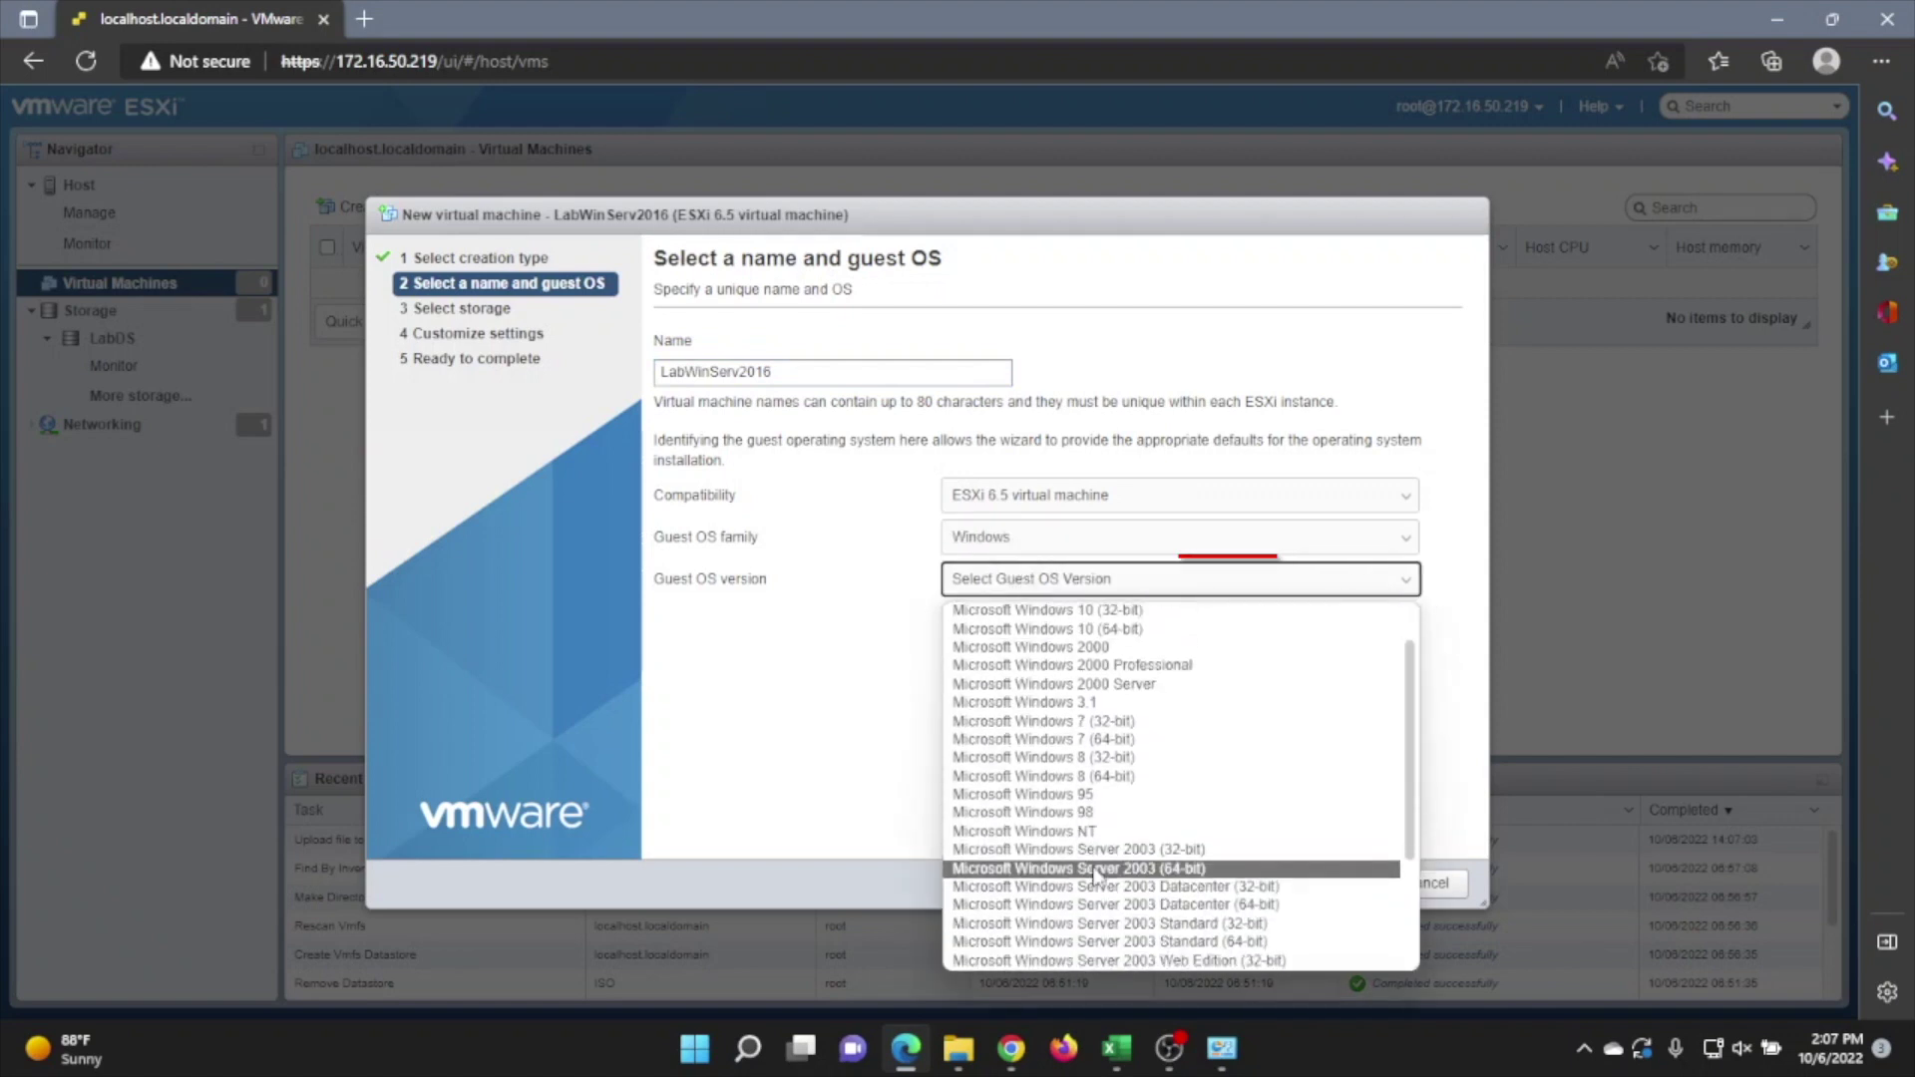
pyautogui.scroll(-3, 1094, 875)
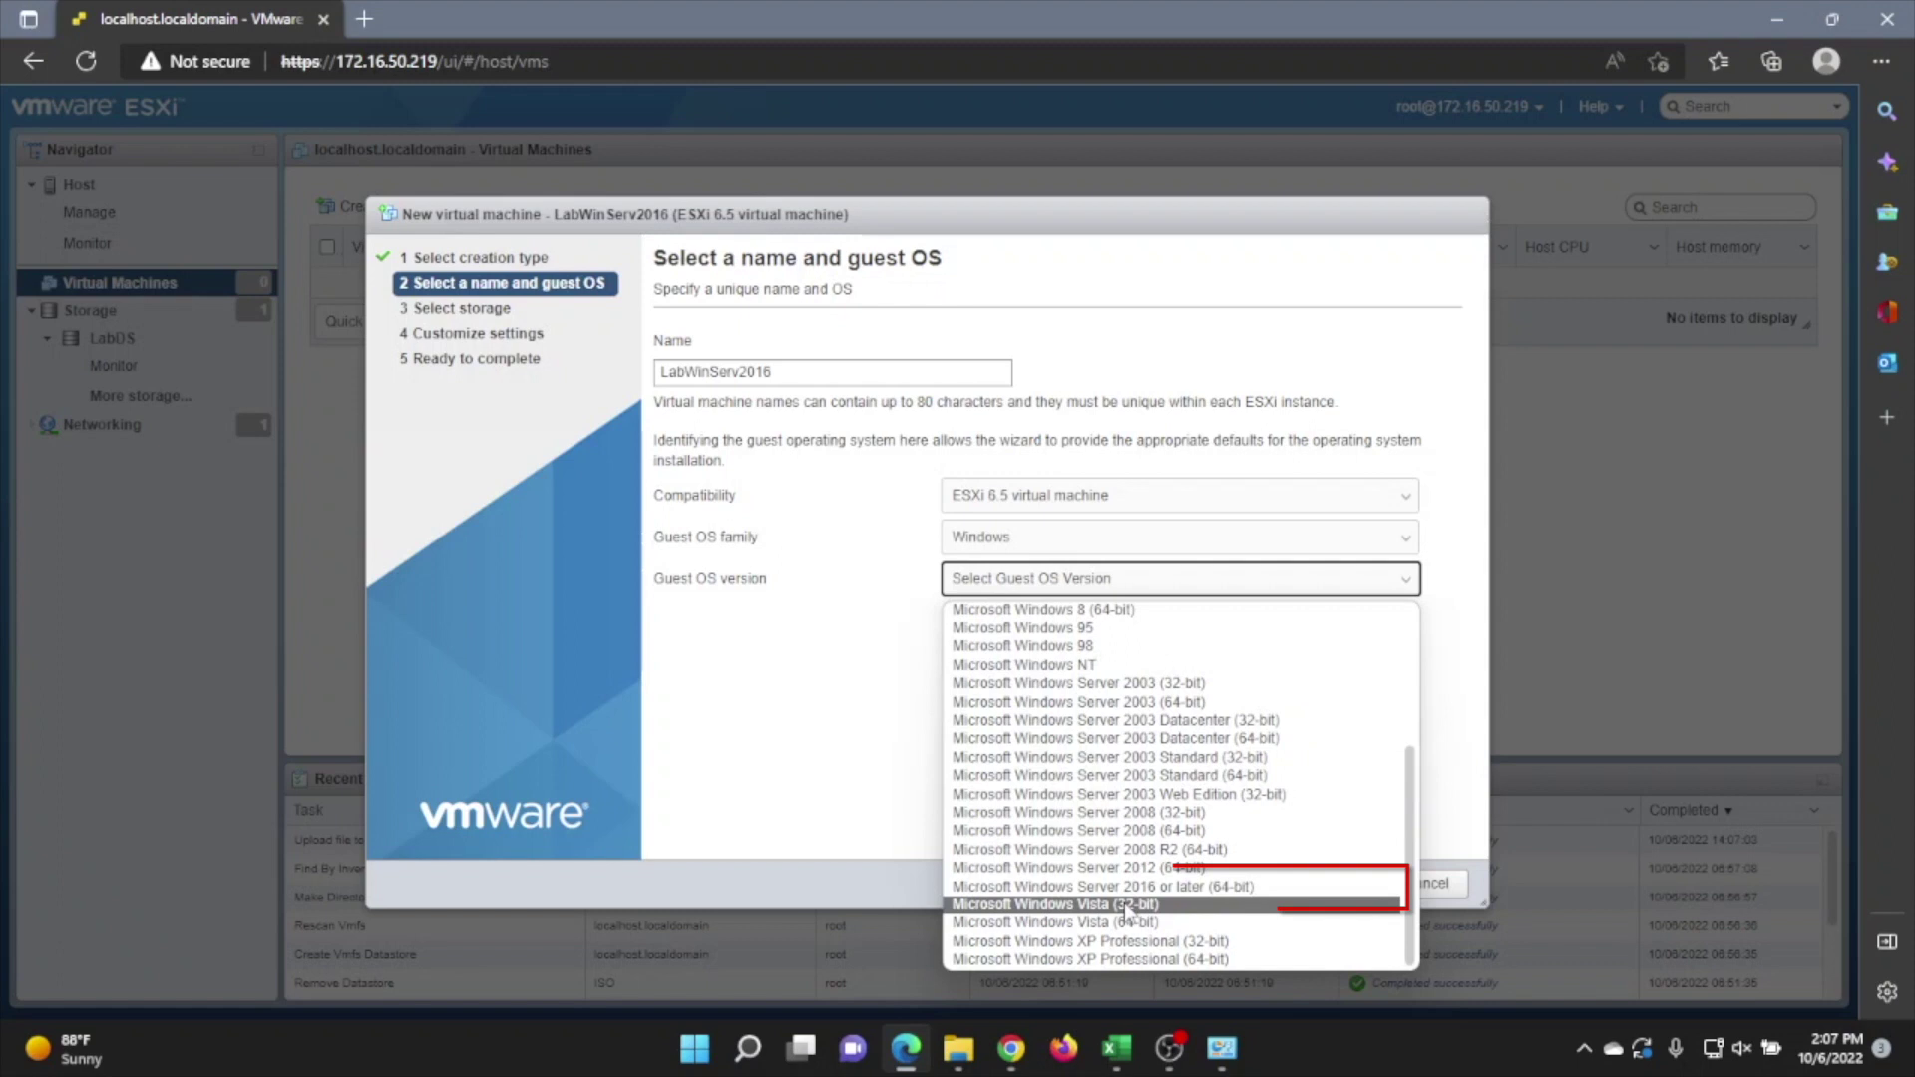
pyautogui.click(1179, 887)
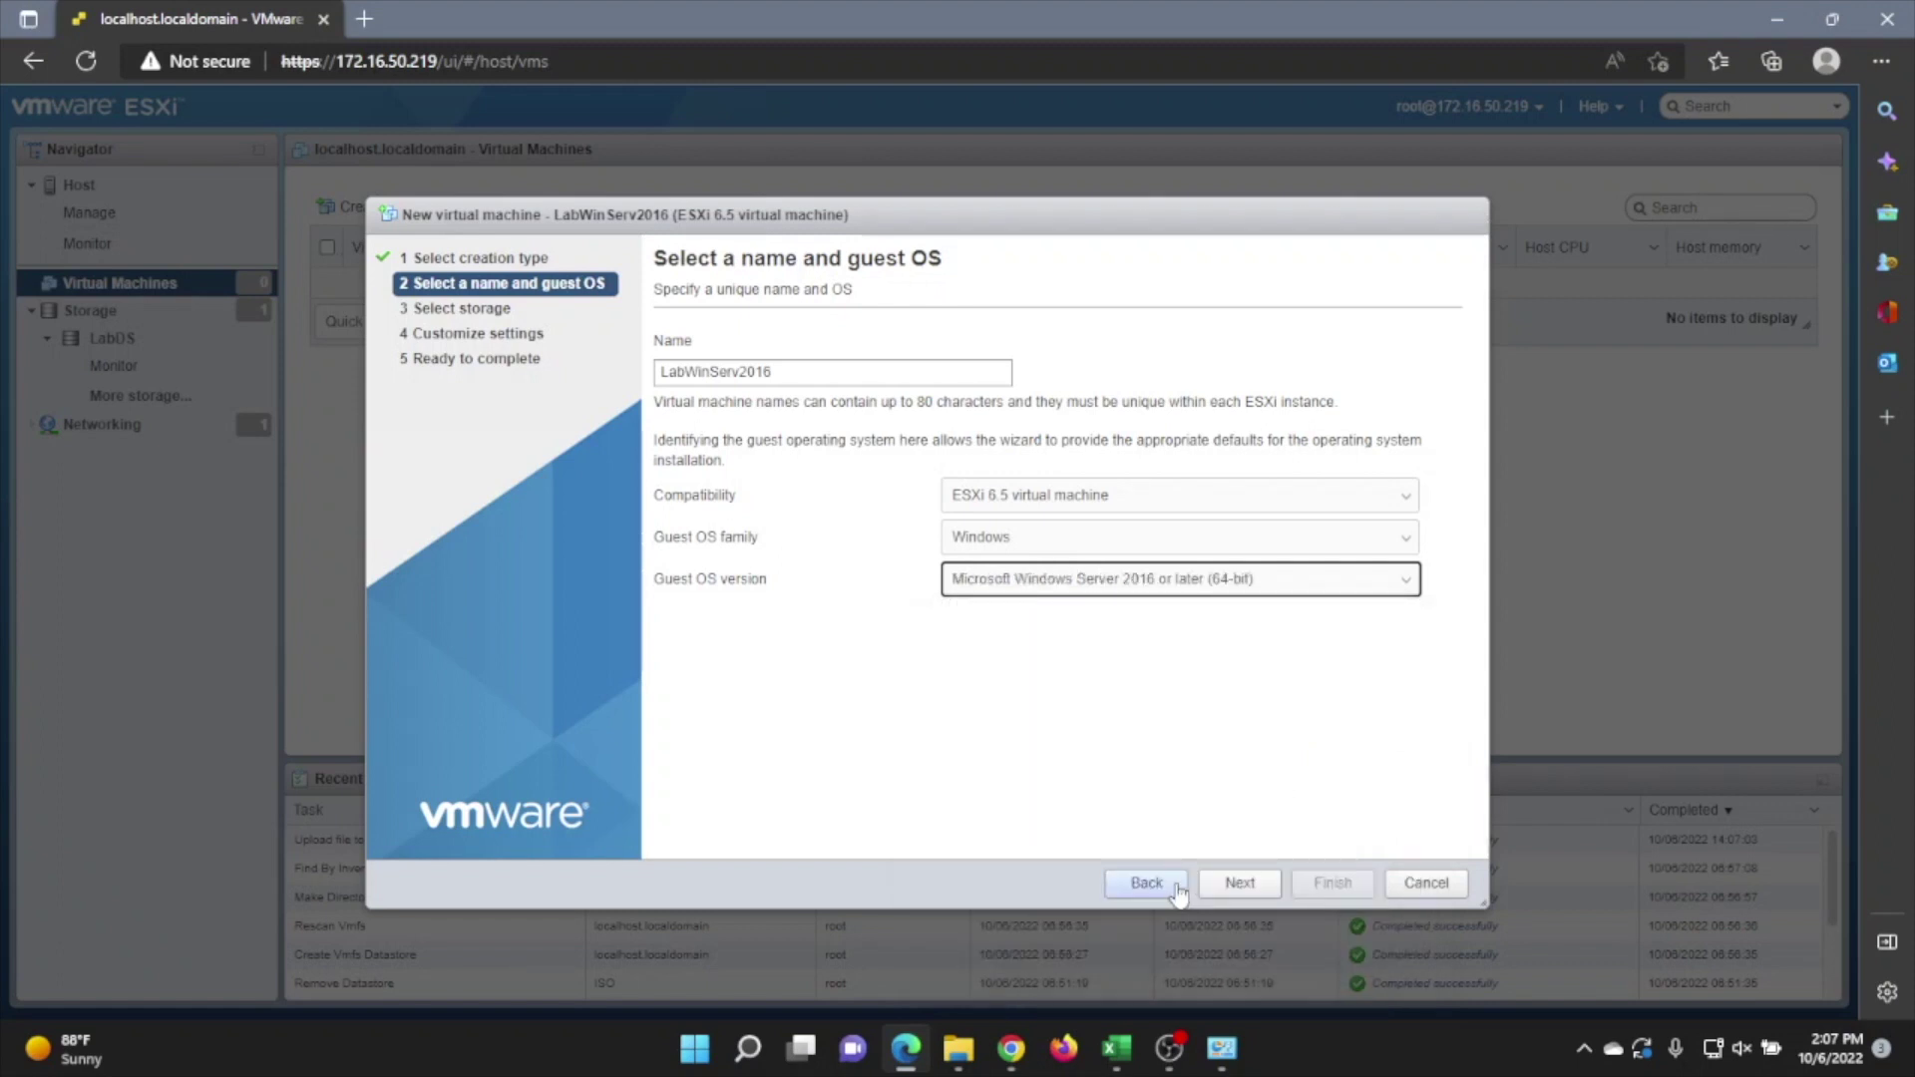
pyautogui.click(1255, 887)
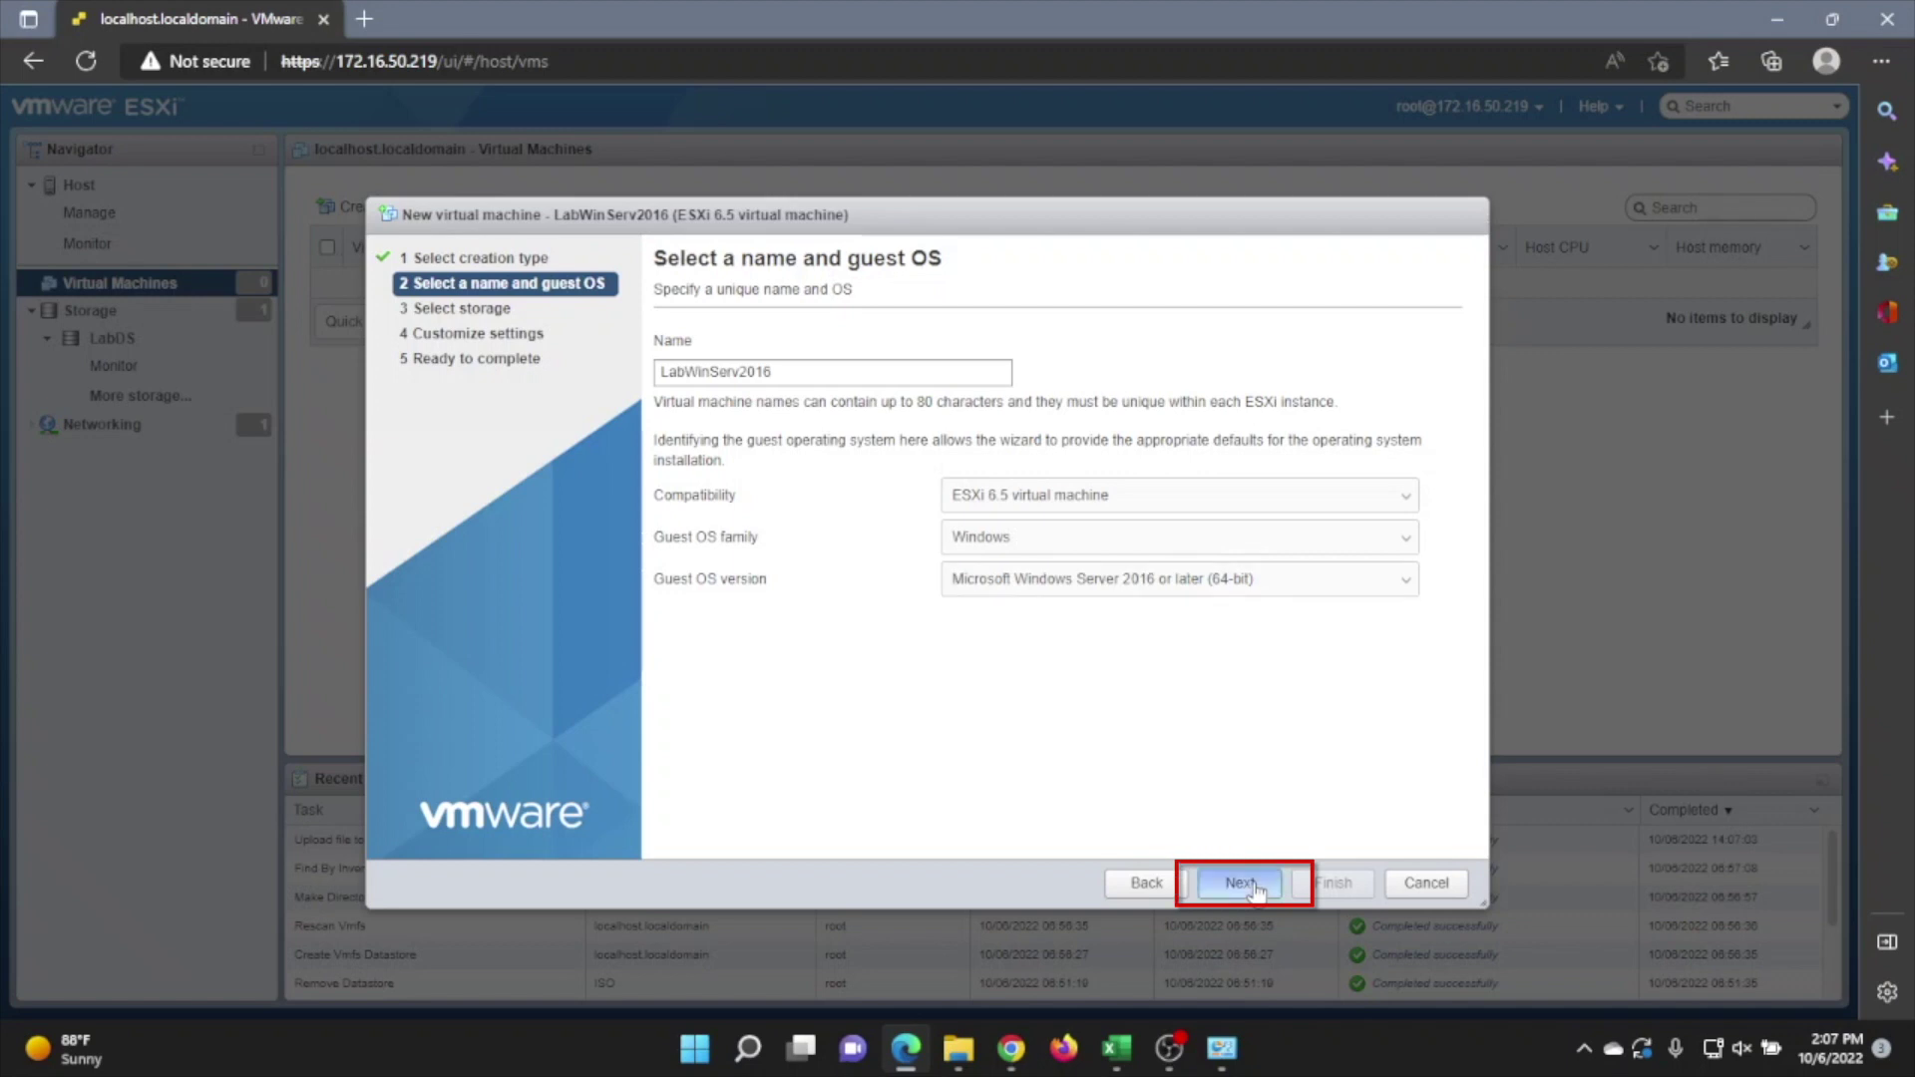
pyautogui.click(1242, 885)
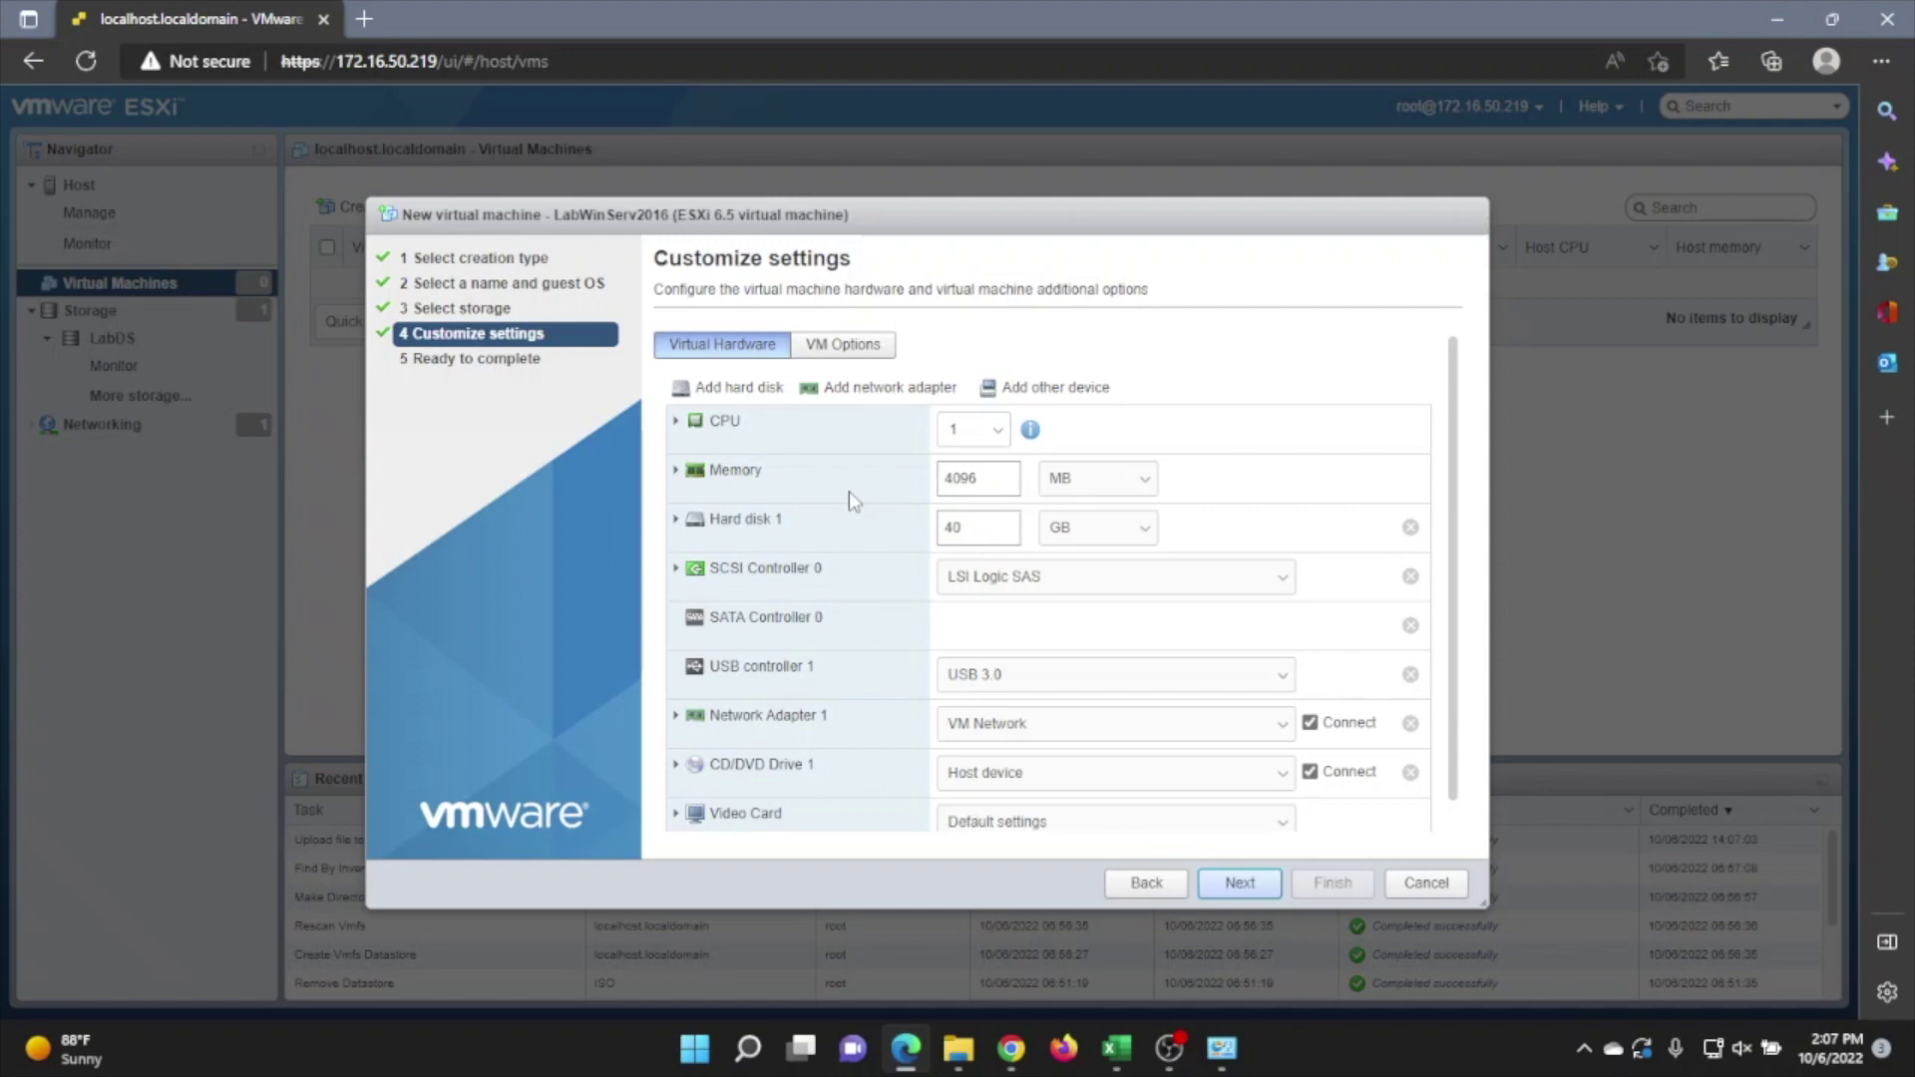
pyautogui.scroll(-1, 849, 492)
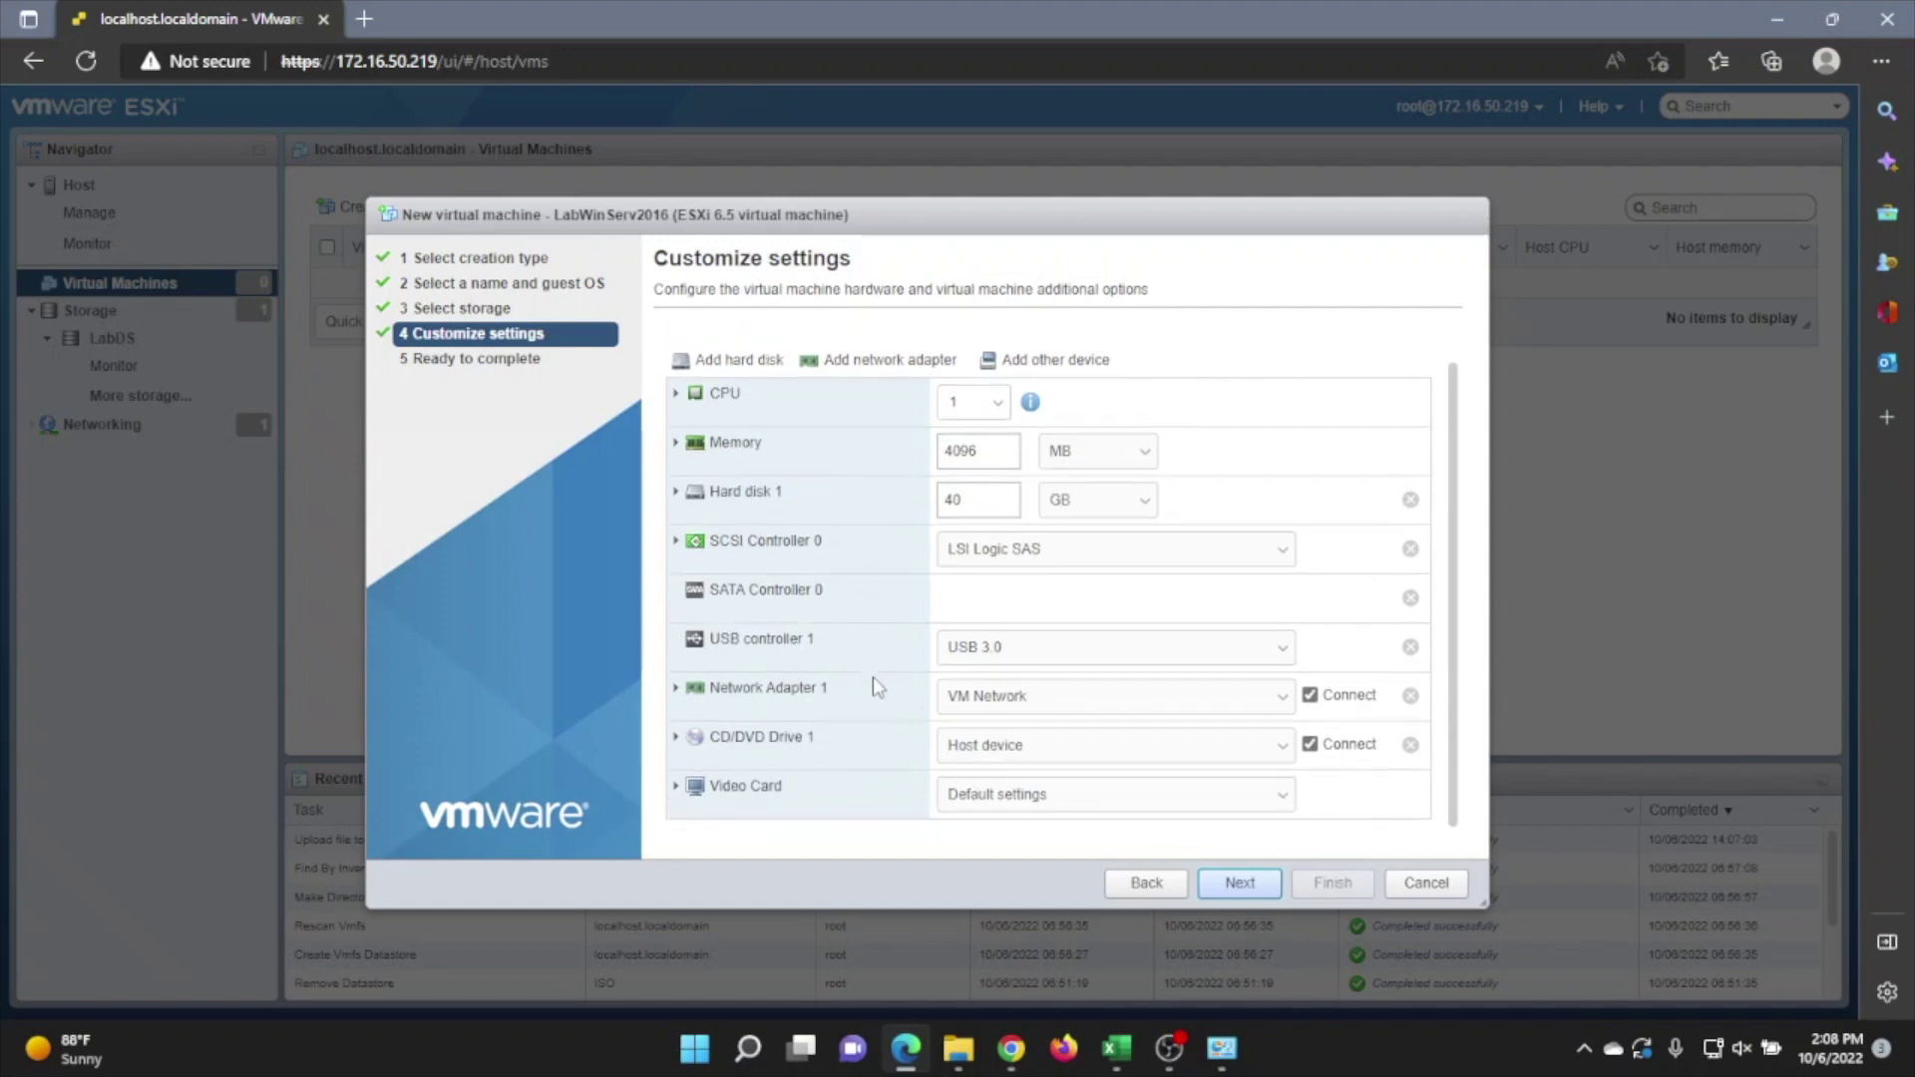
pyautogui.scroll(1, 871, 685)
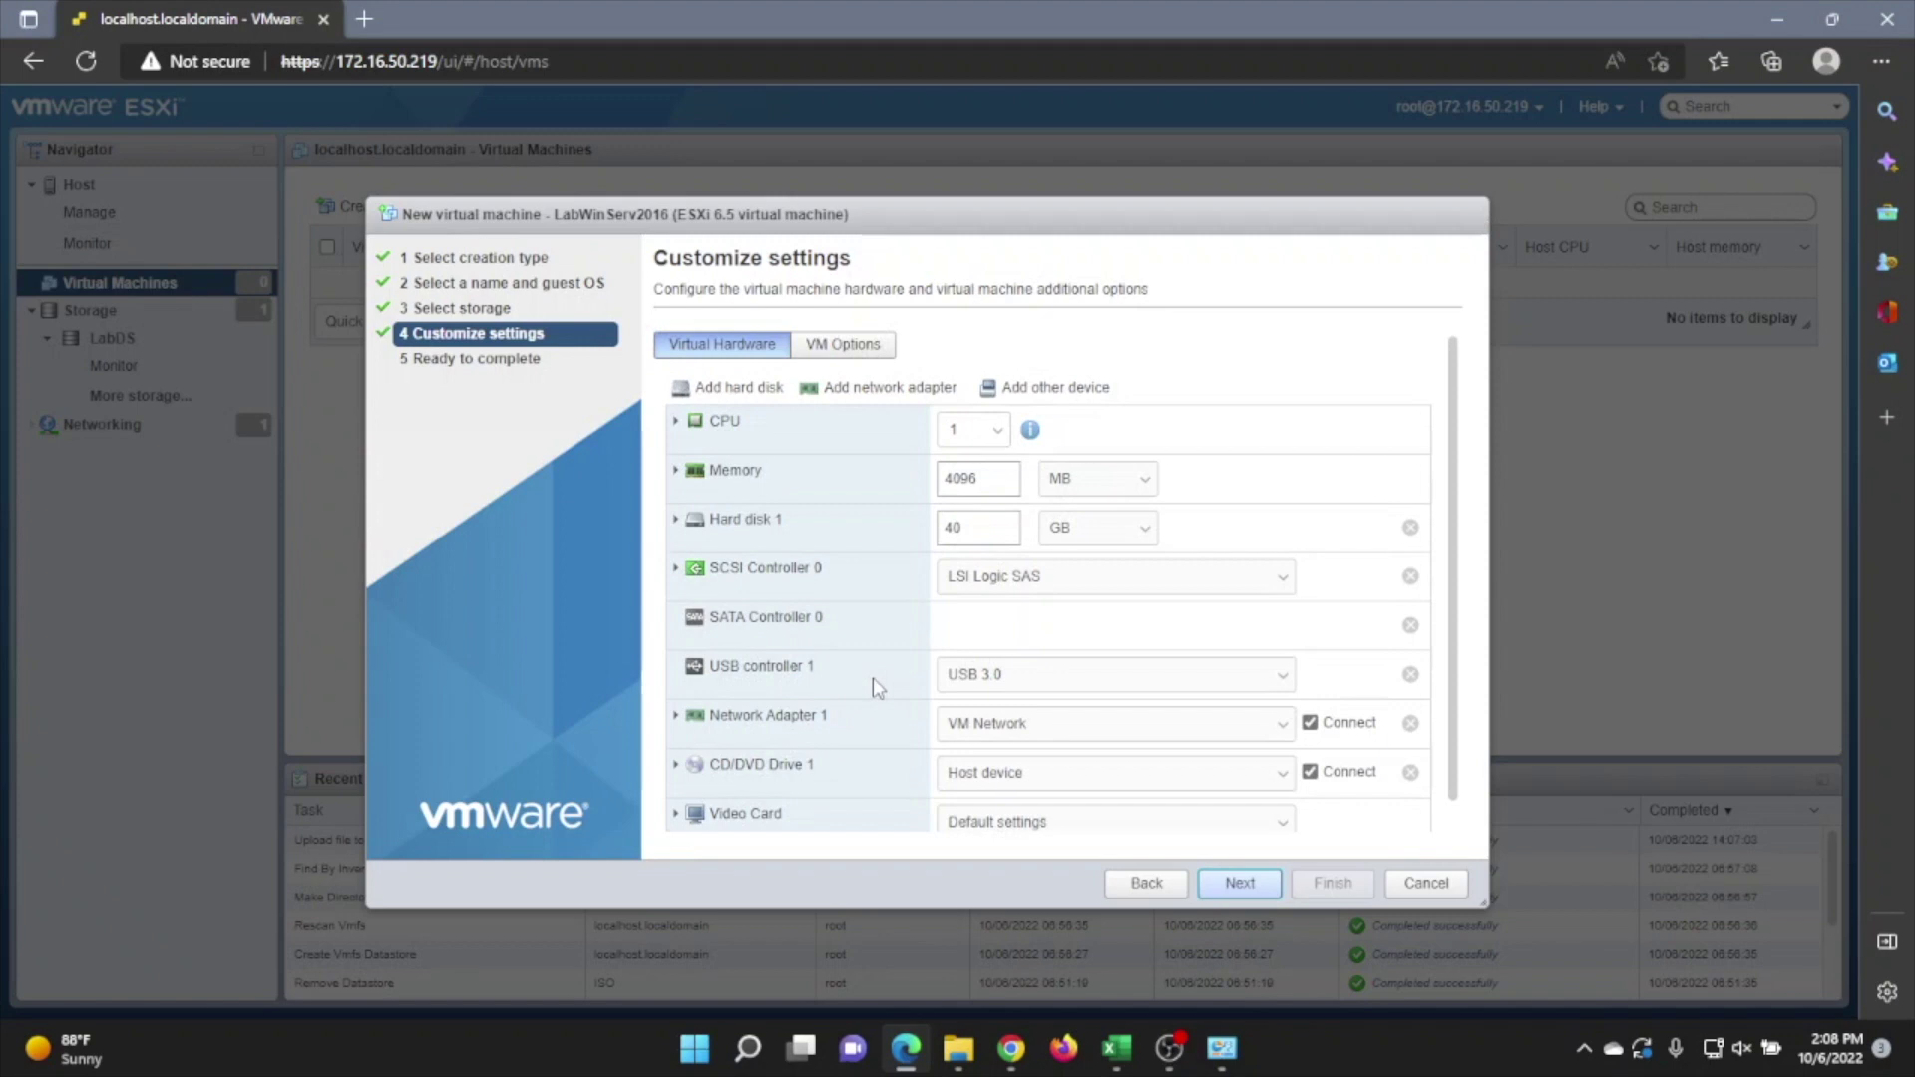
pyautogui.scroll(-1, 871, 678)
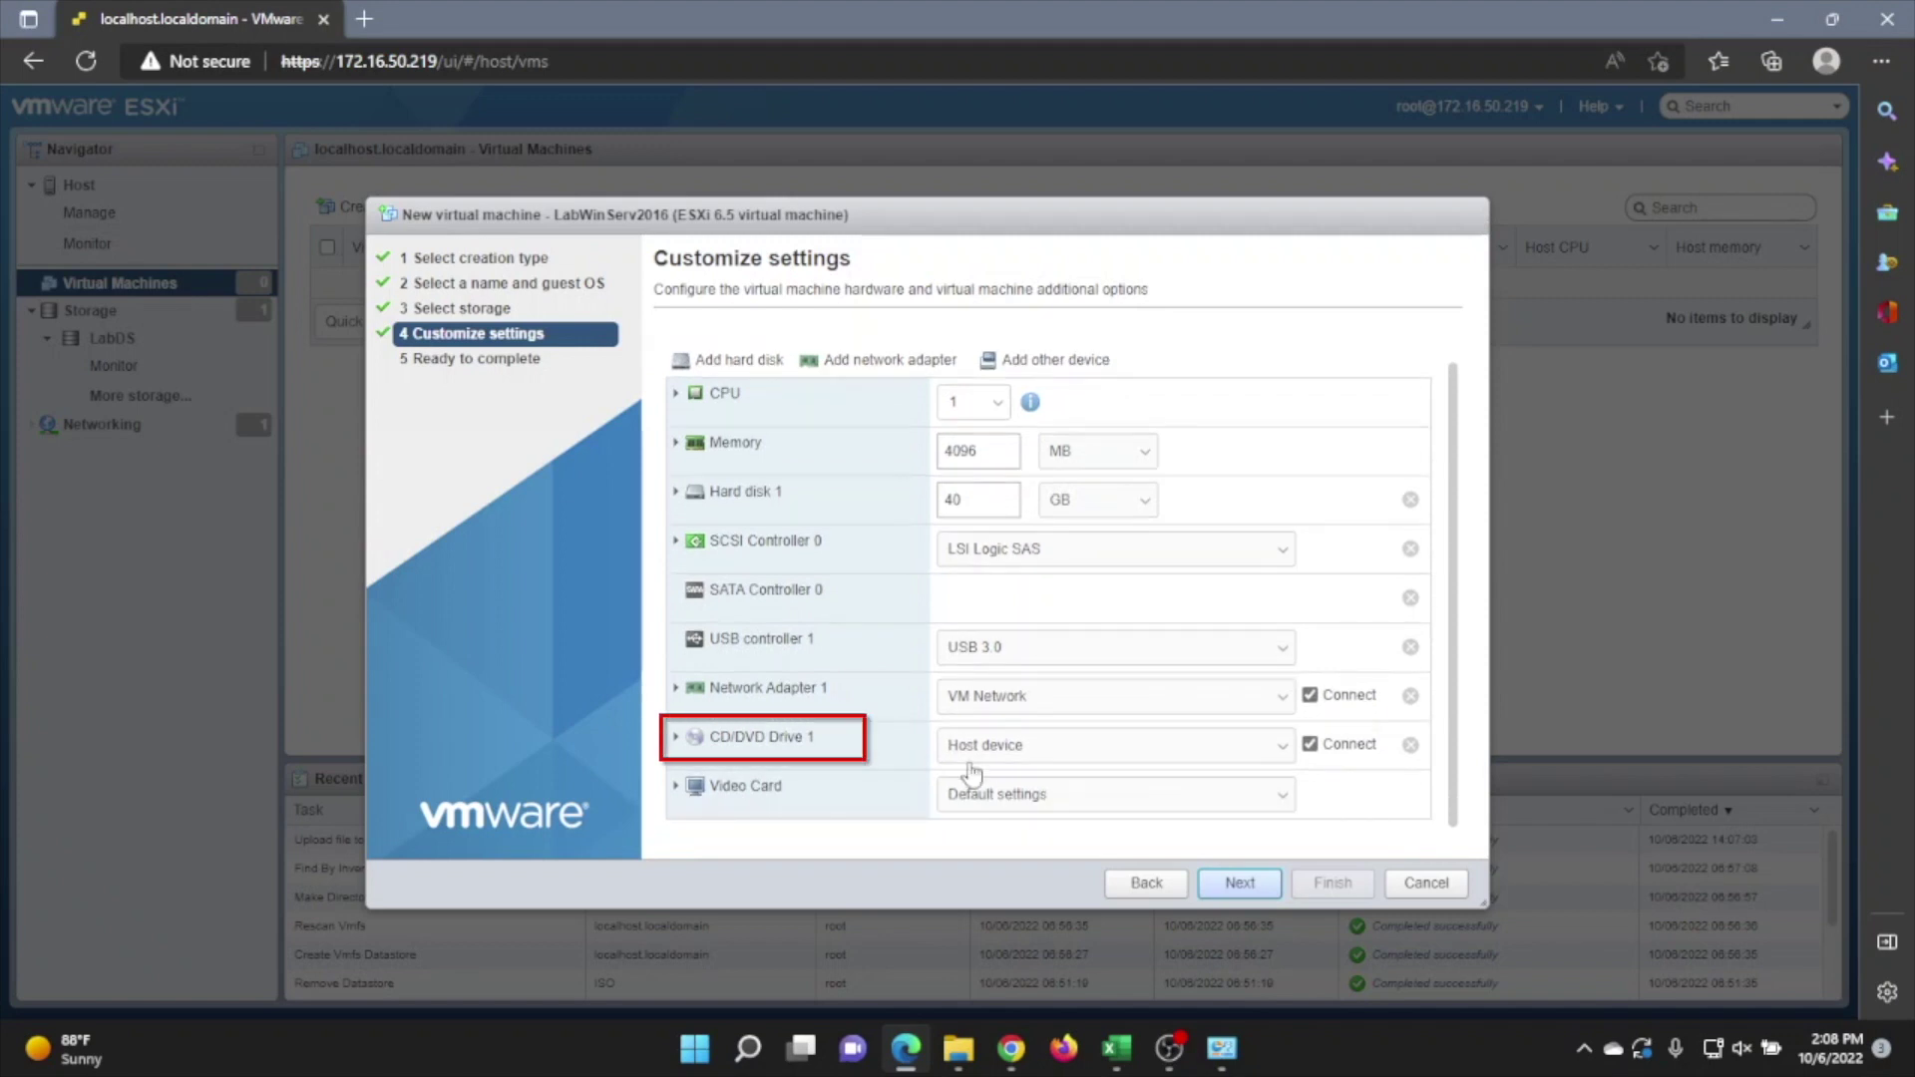
# Set CD/DVD Drive 1 to the Windows Server 2016 ISO in LabDS/ISOs as a datastore ISO file
pyautogui.click(1052, 750)
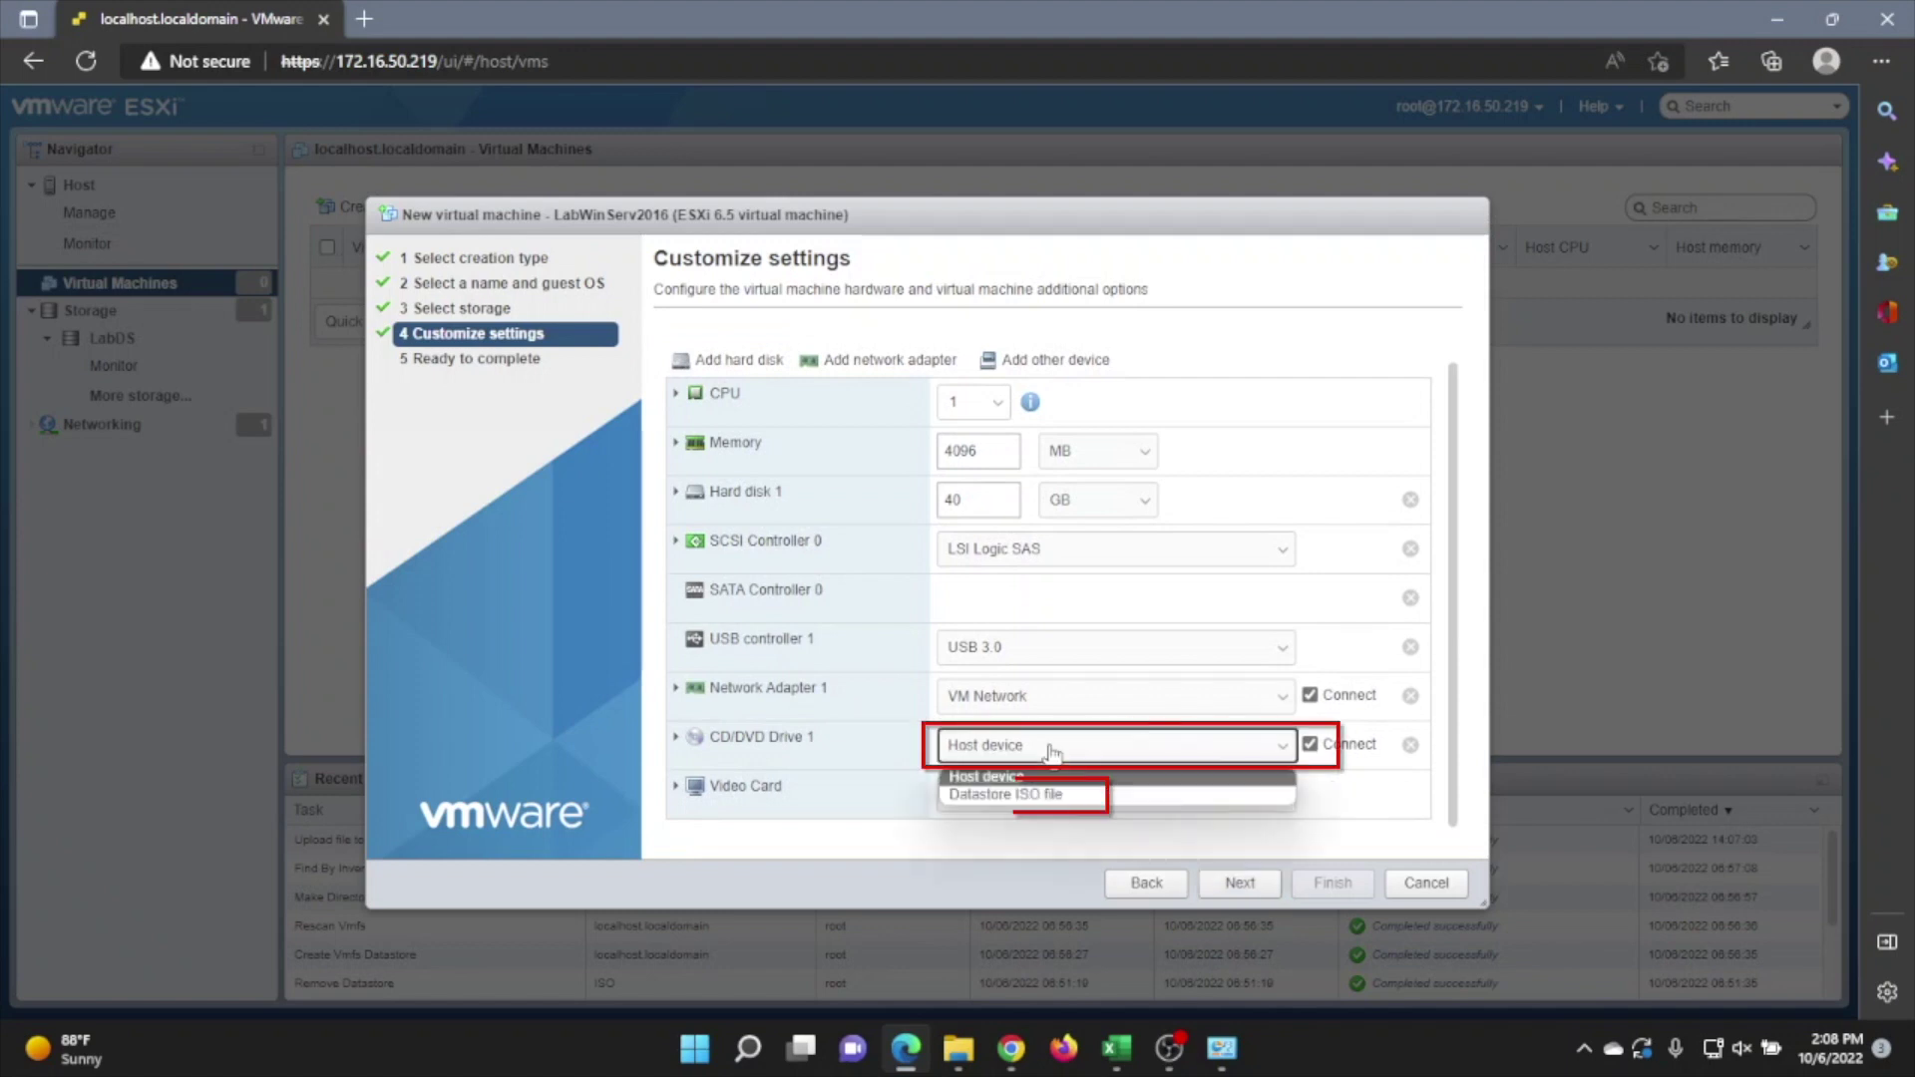
pyautogui.click(1016, 796)
pyautogui.click(763, 375)
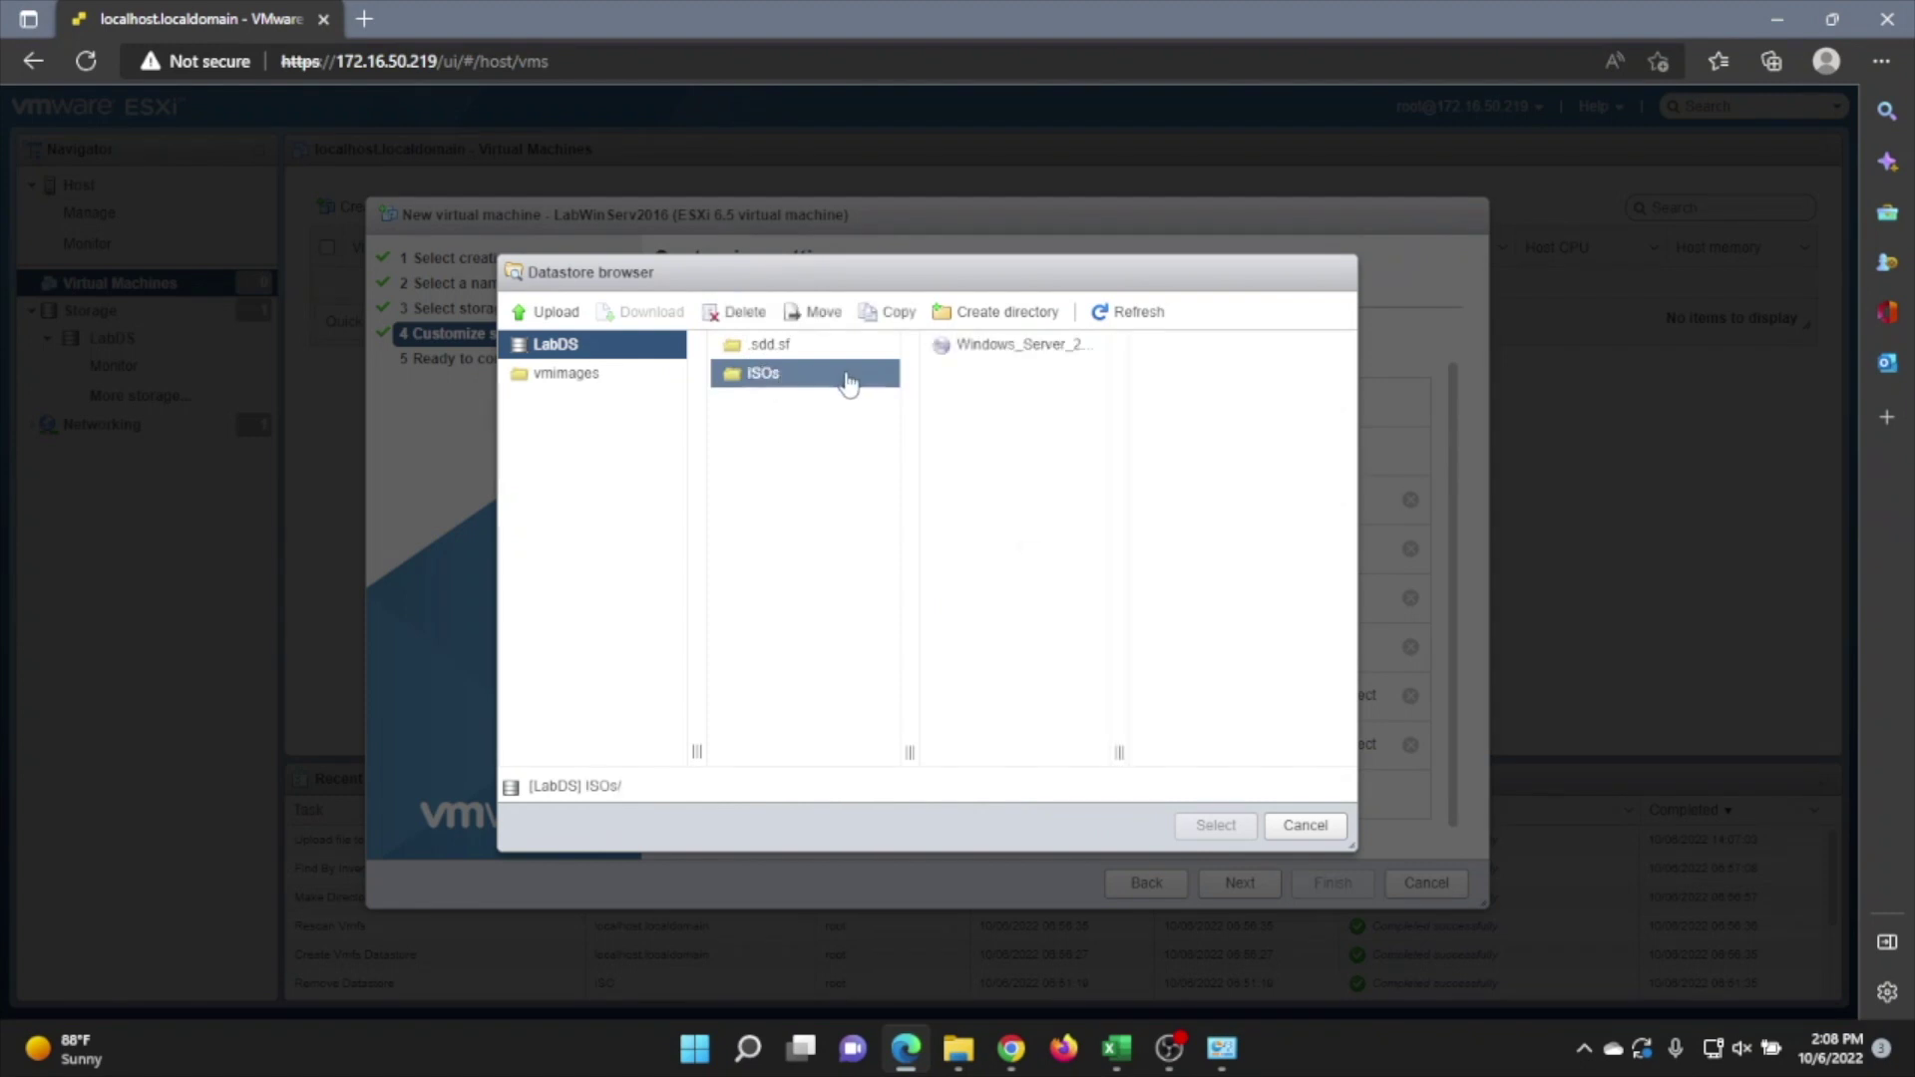
pyautogui.click(1044, 361)
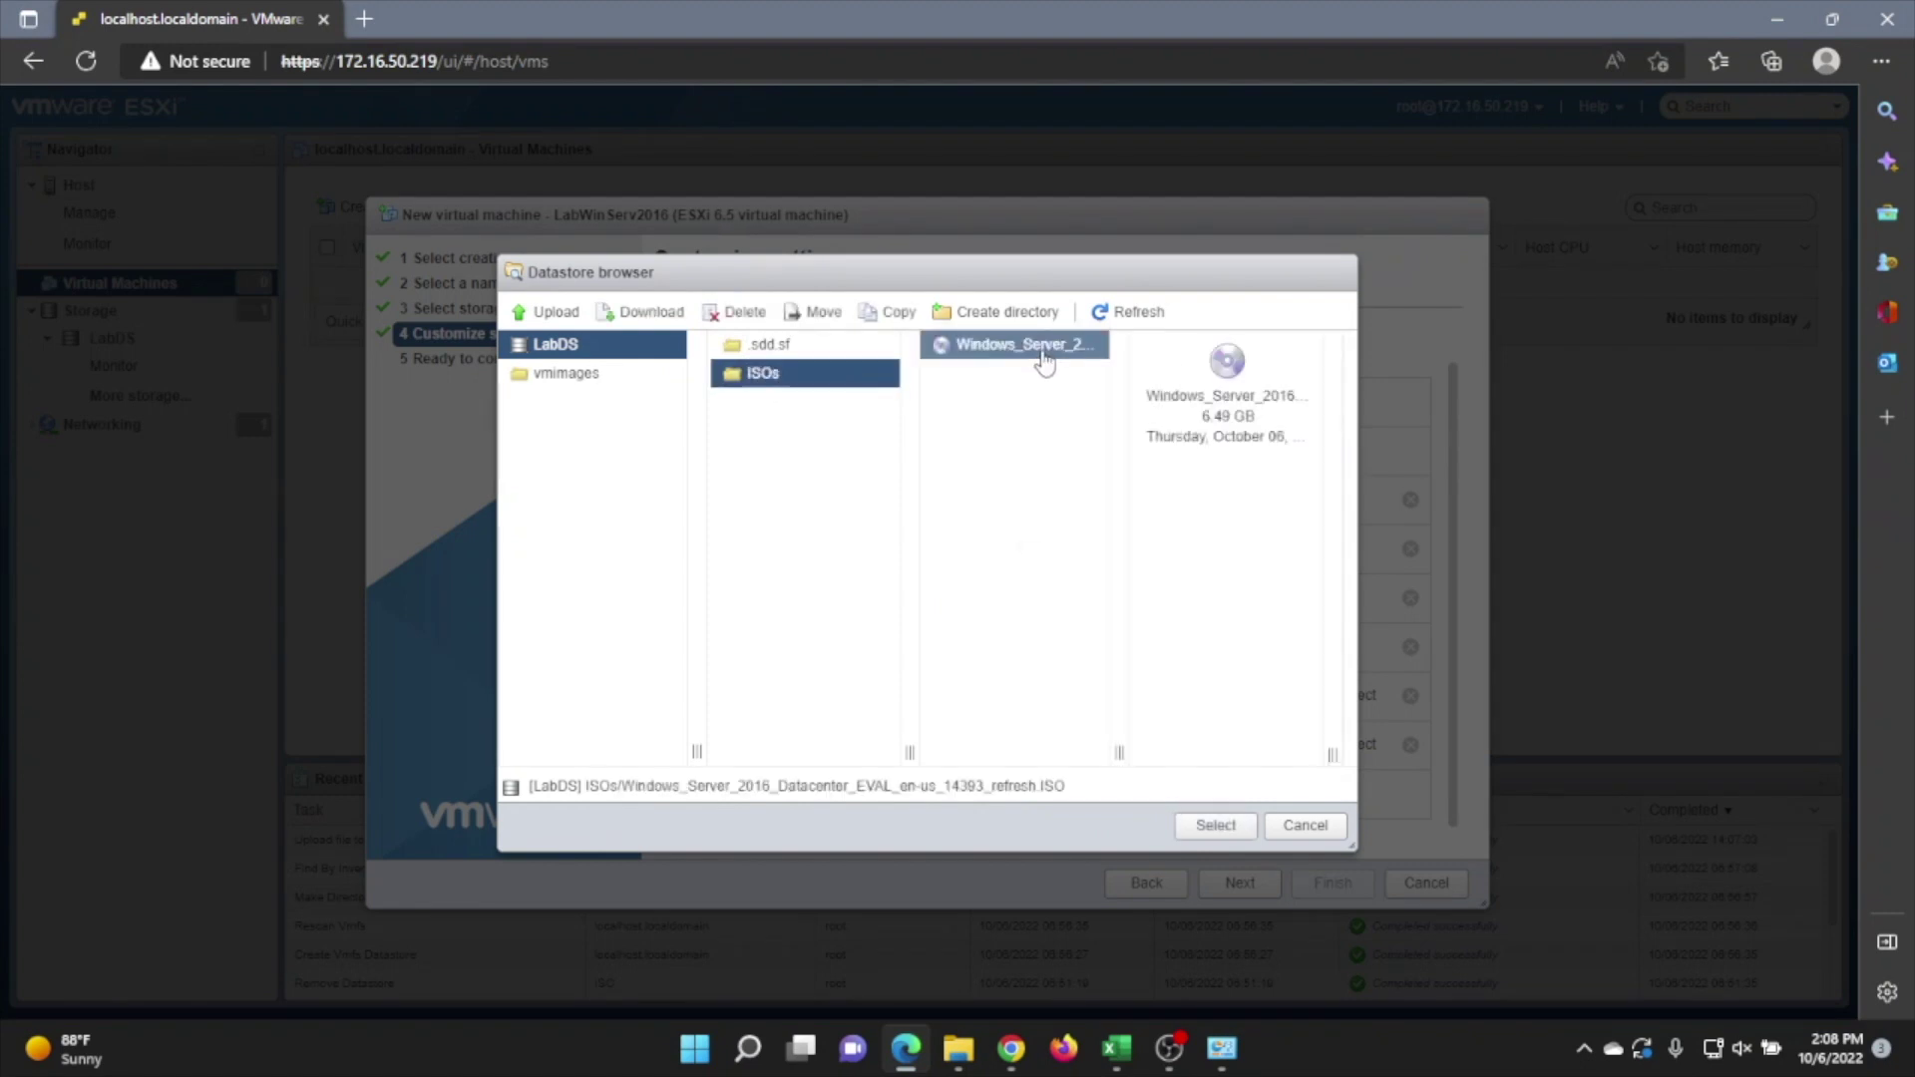
pyautogui.click(1215, 825)
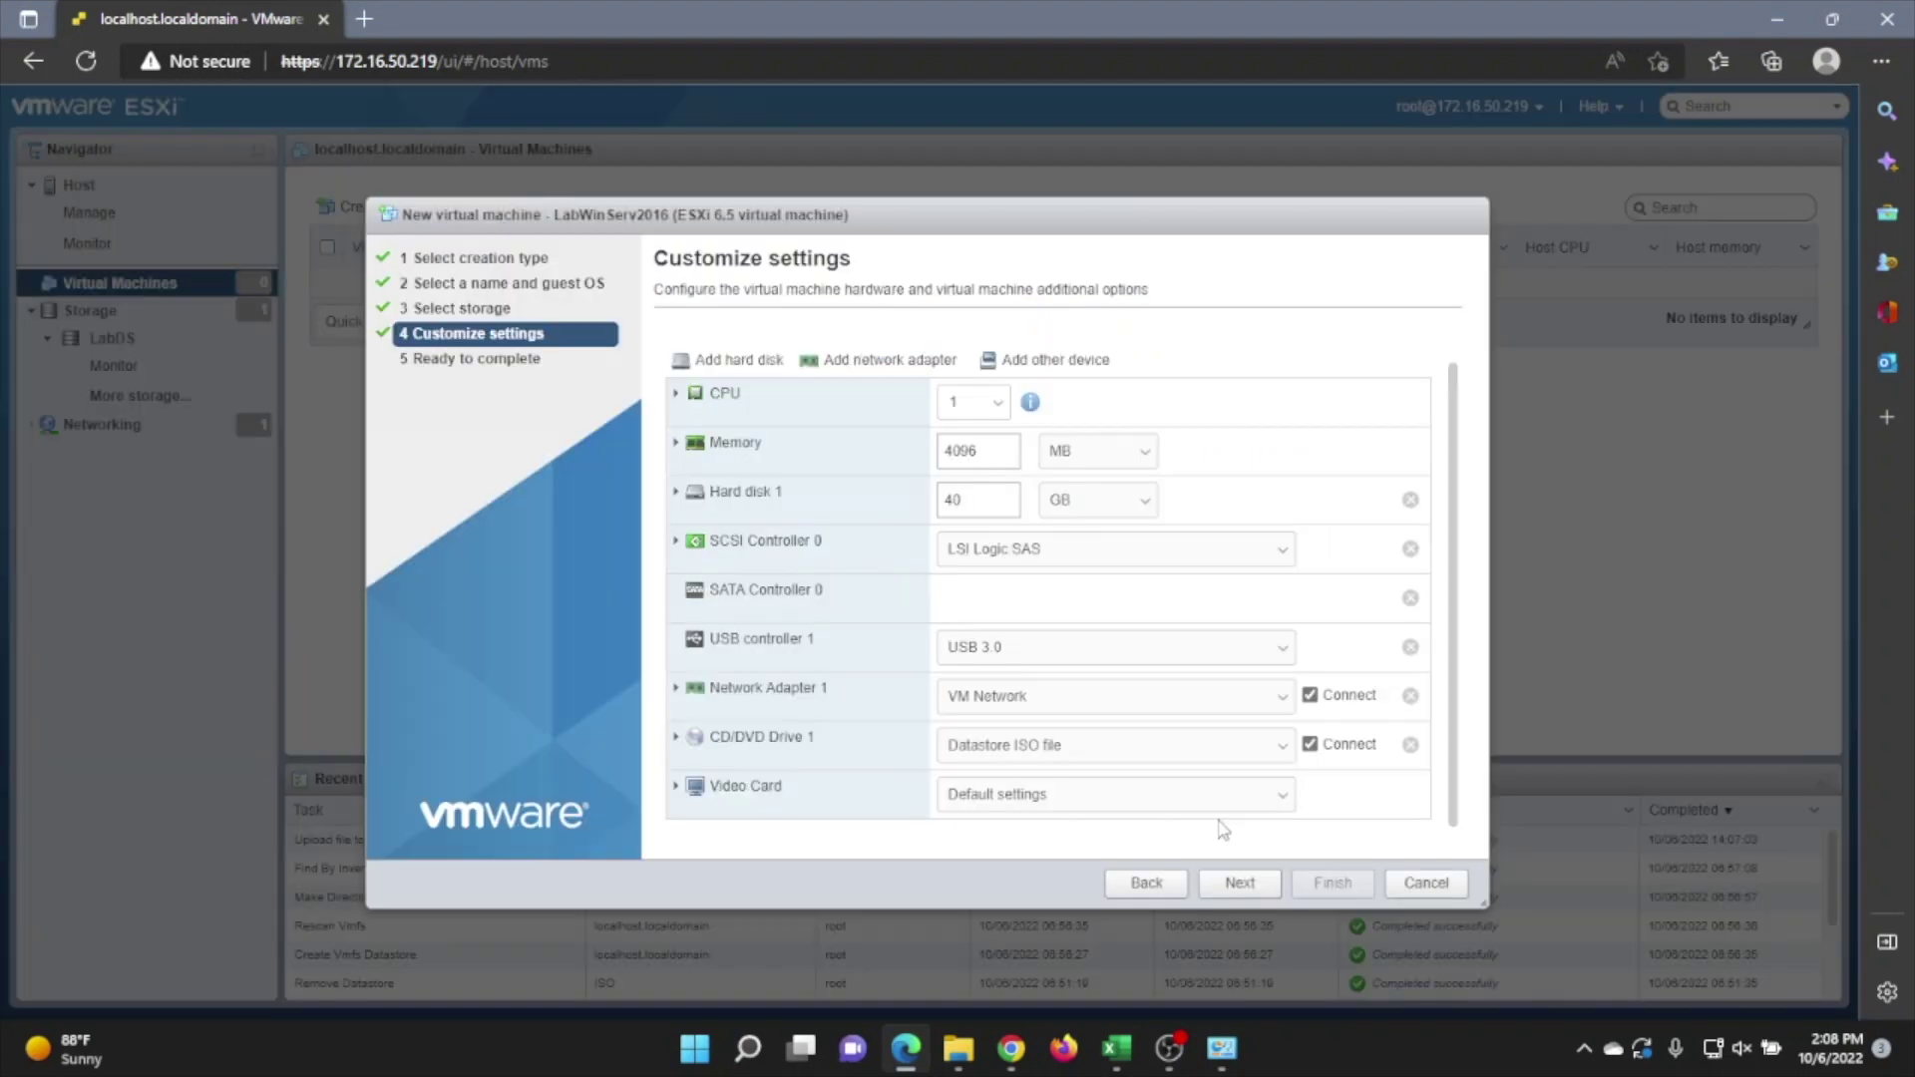
pyautogui.click(1239, 881)
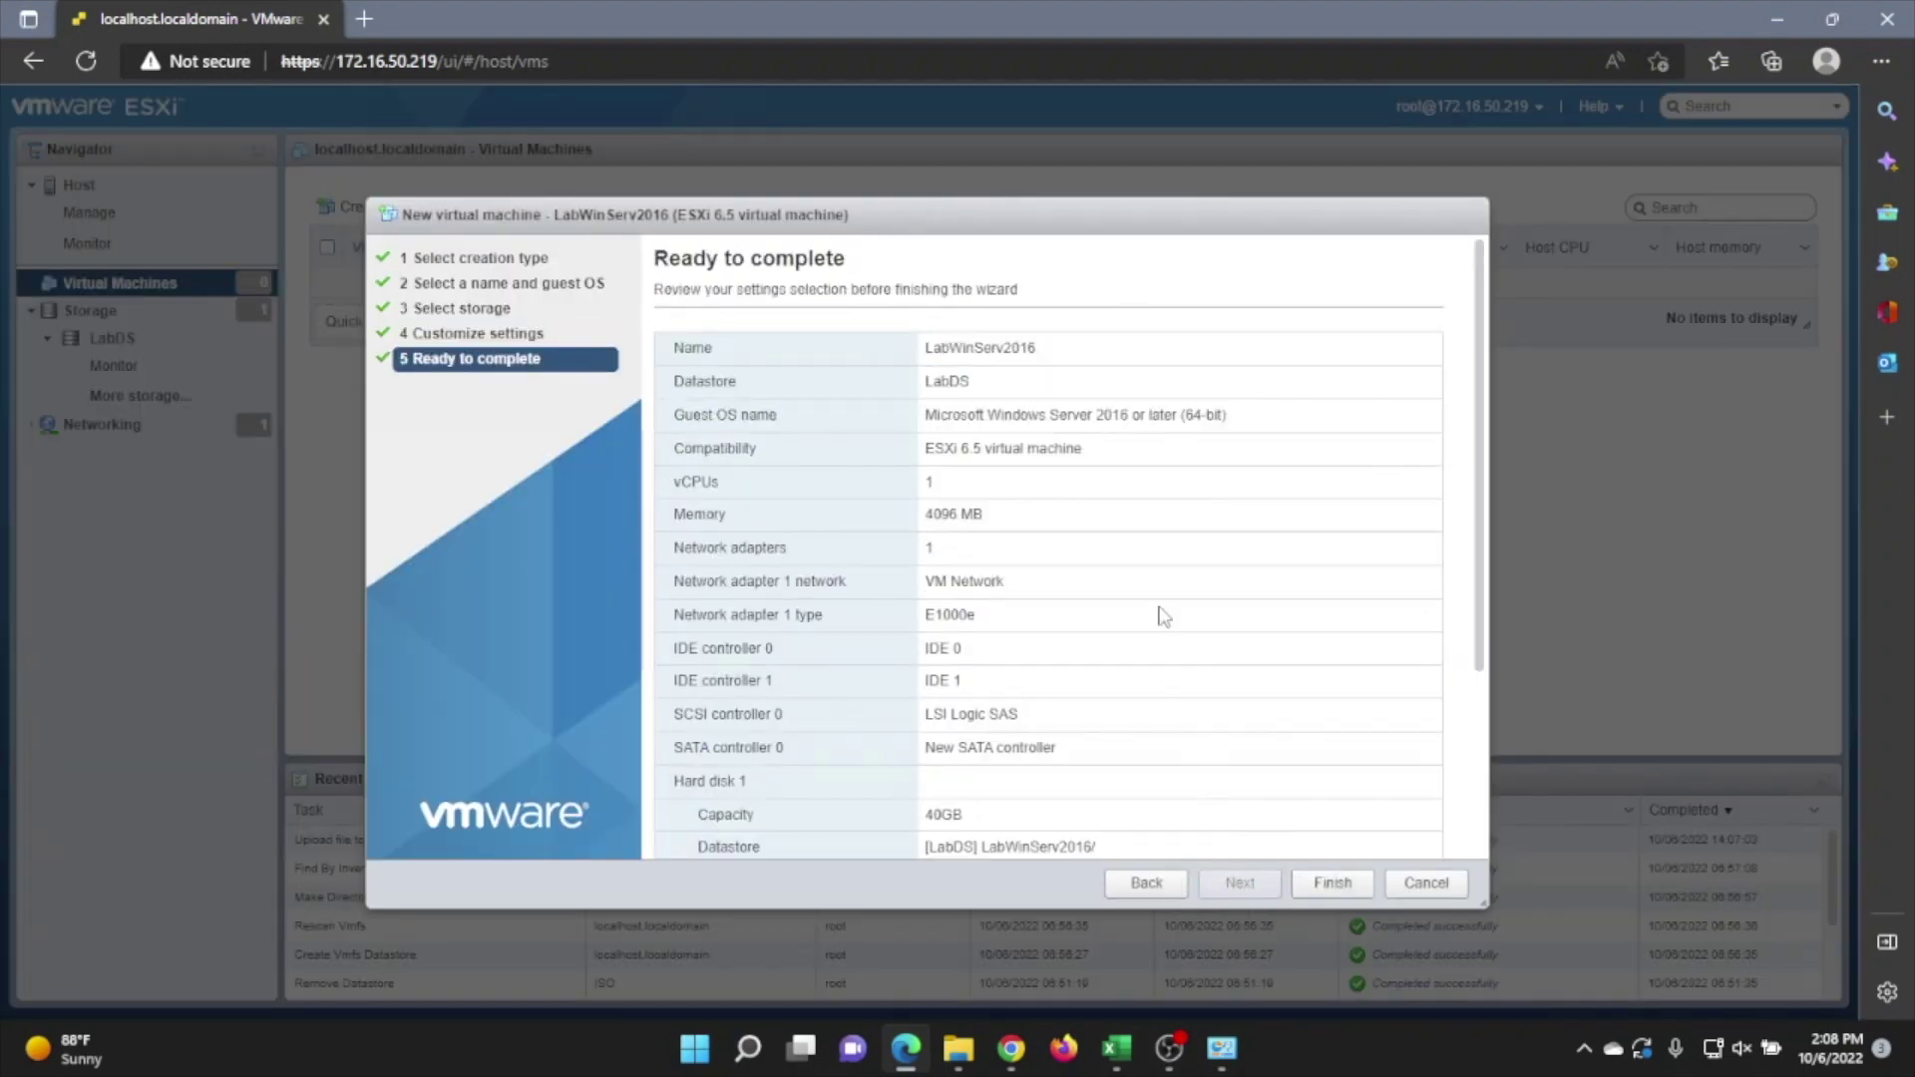
# Review the Ready to complete summary and finish creating LabWinServ2016
pyautogui.scroll(-5, 1163, 616)
pyautogui.scroll(5, 1159, 615)
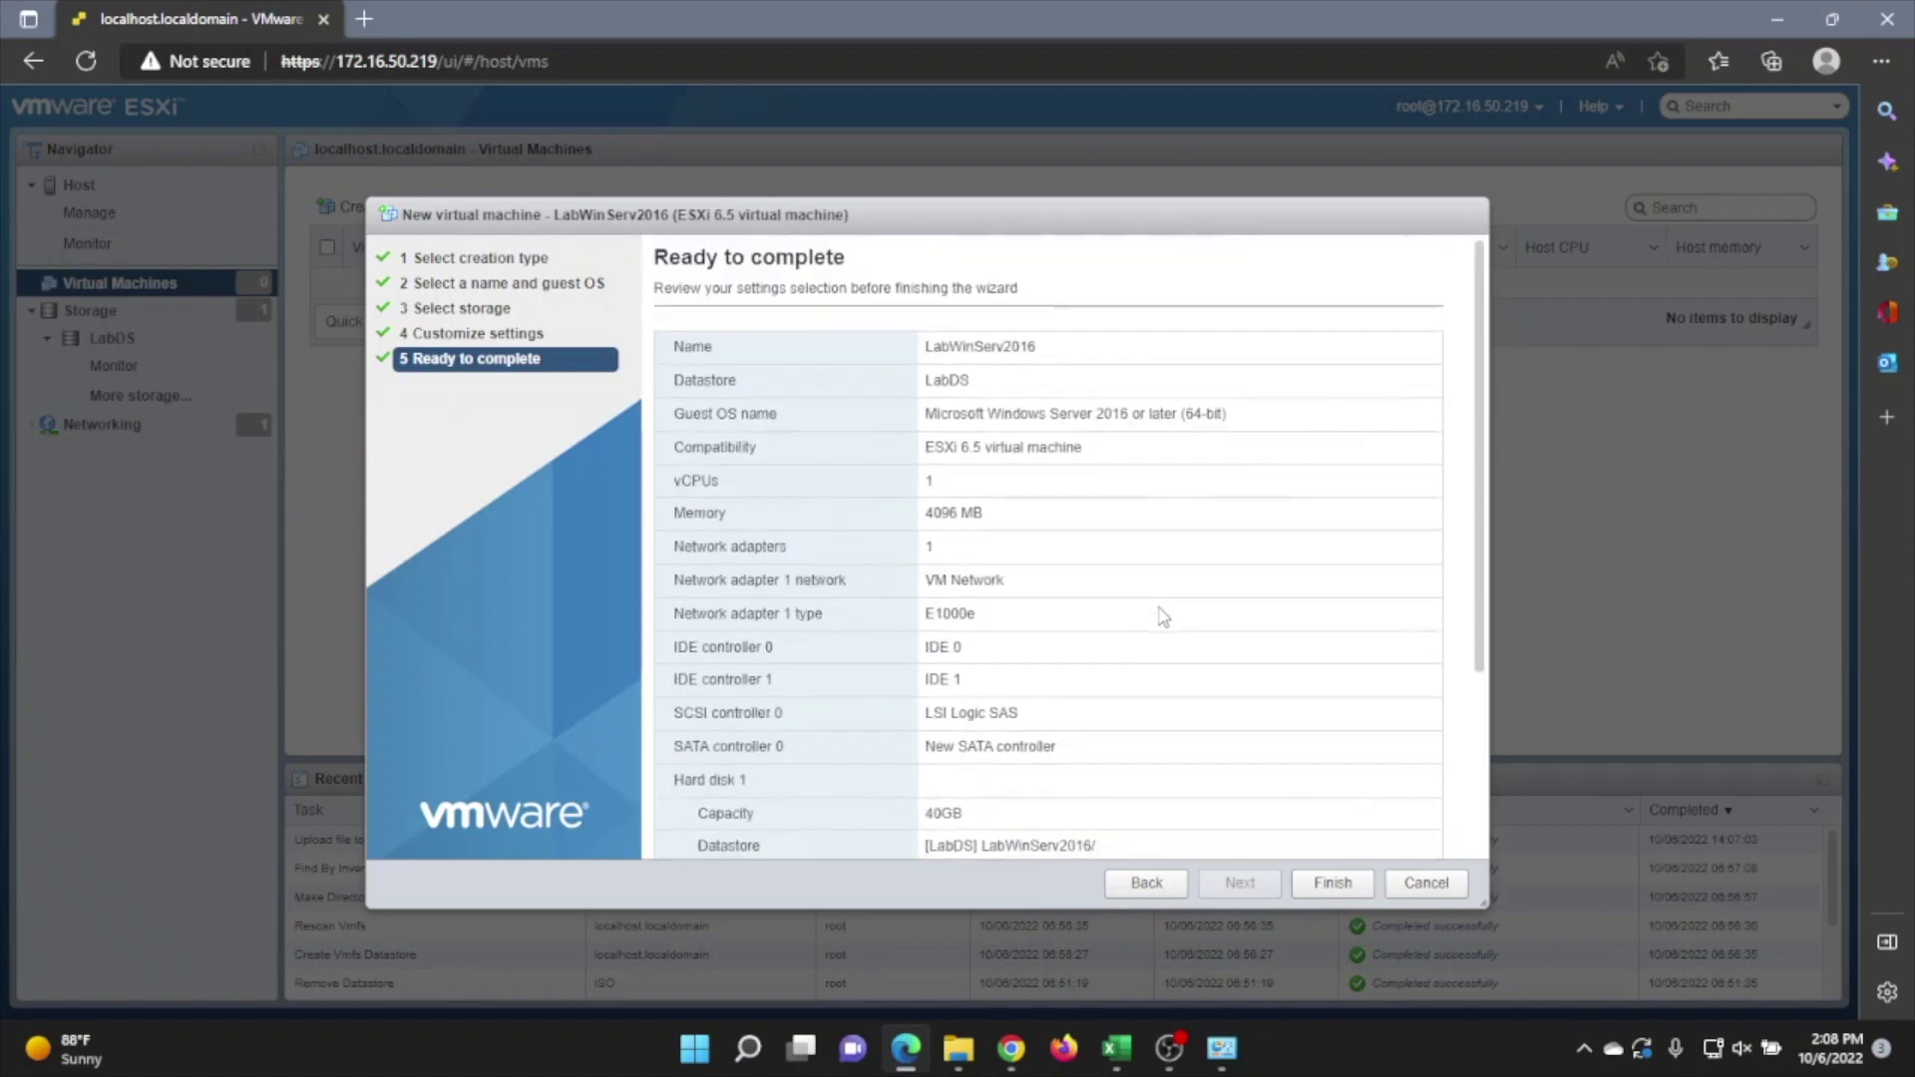
pyautogui.scroll(-5, 1159, 616)
pyautogui.click(1306, 883)
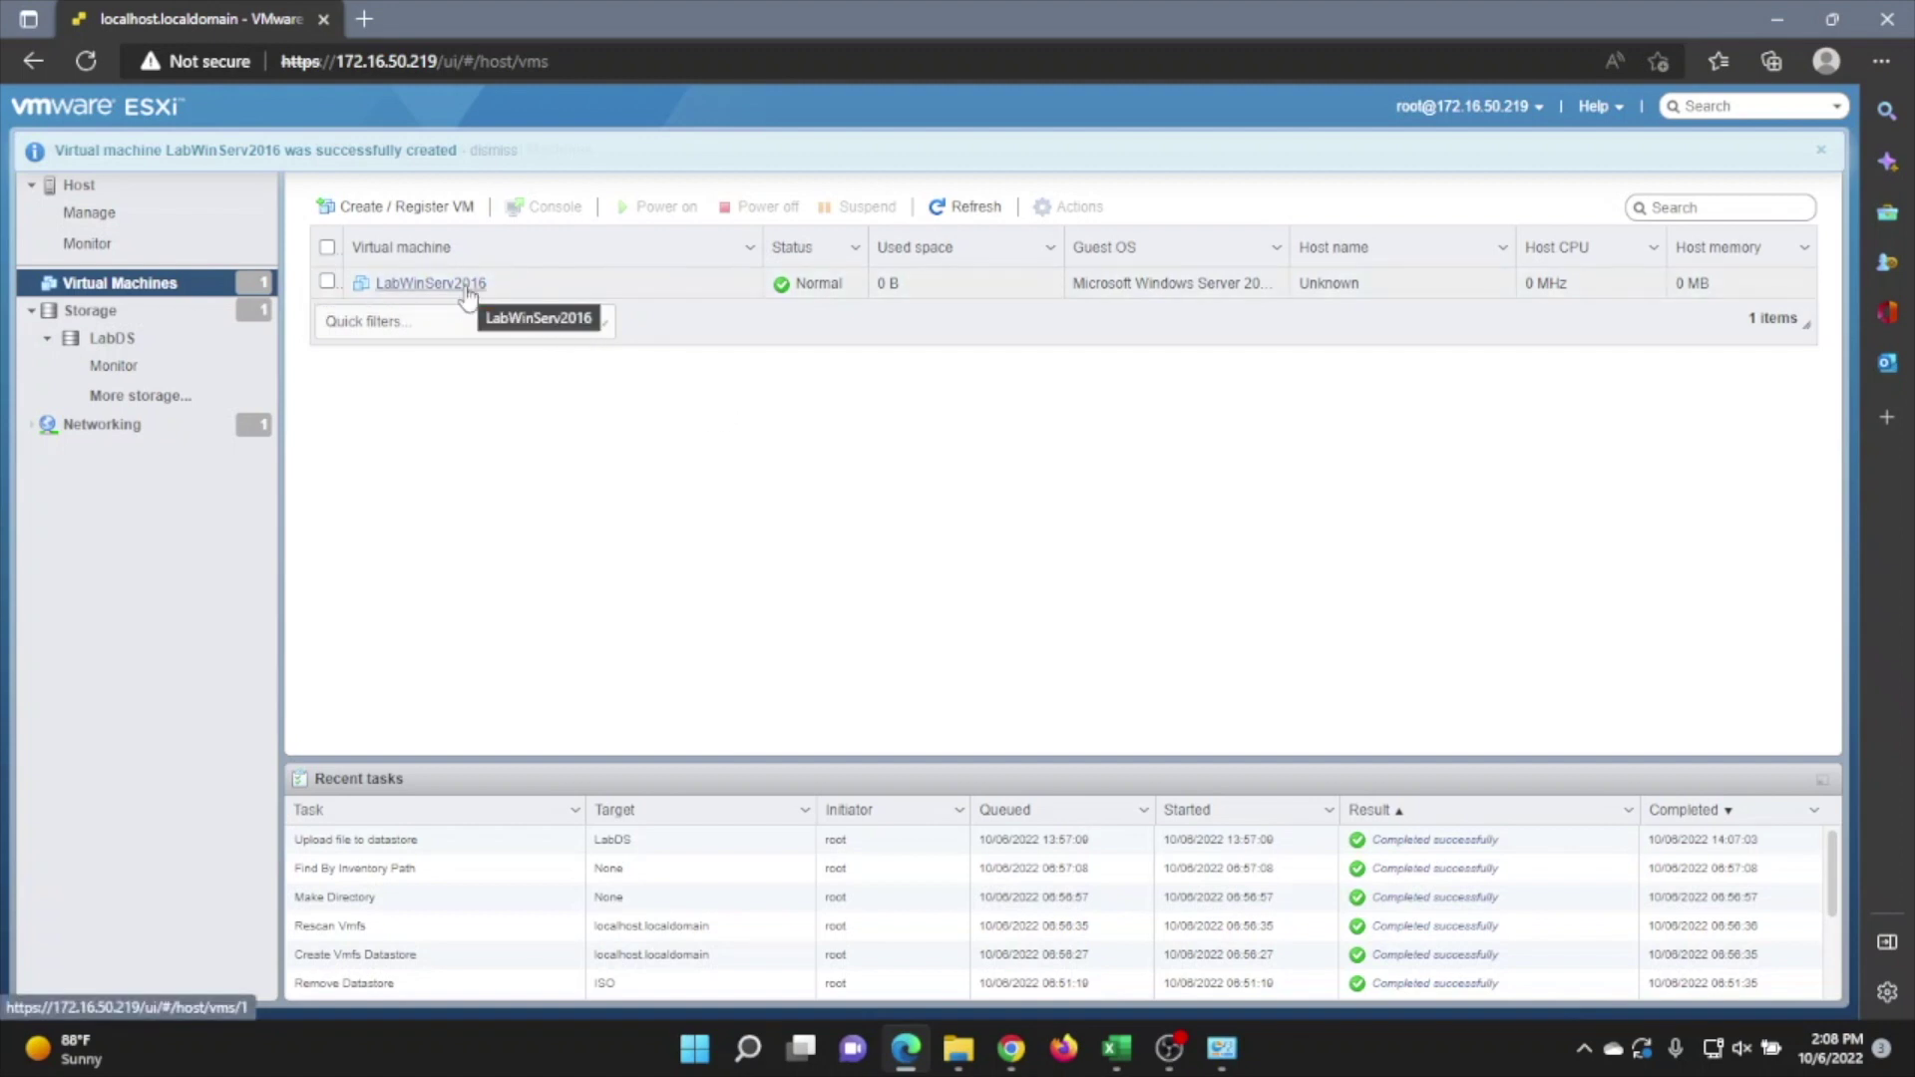
# Power on LabWinServ2016 and open its console in a new window
pyautogui.click(465, 287)
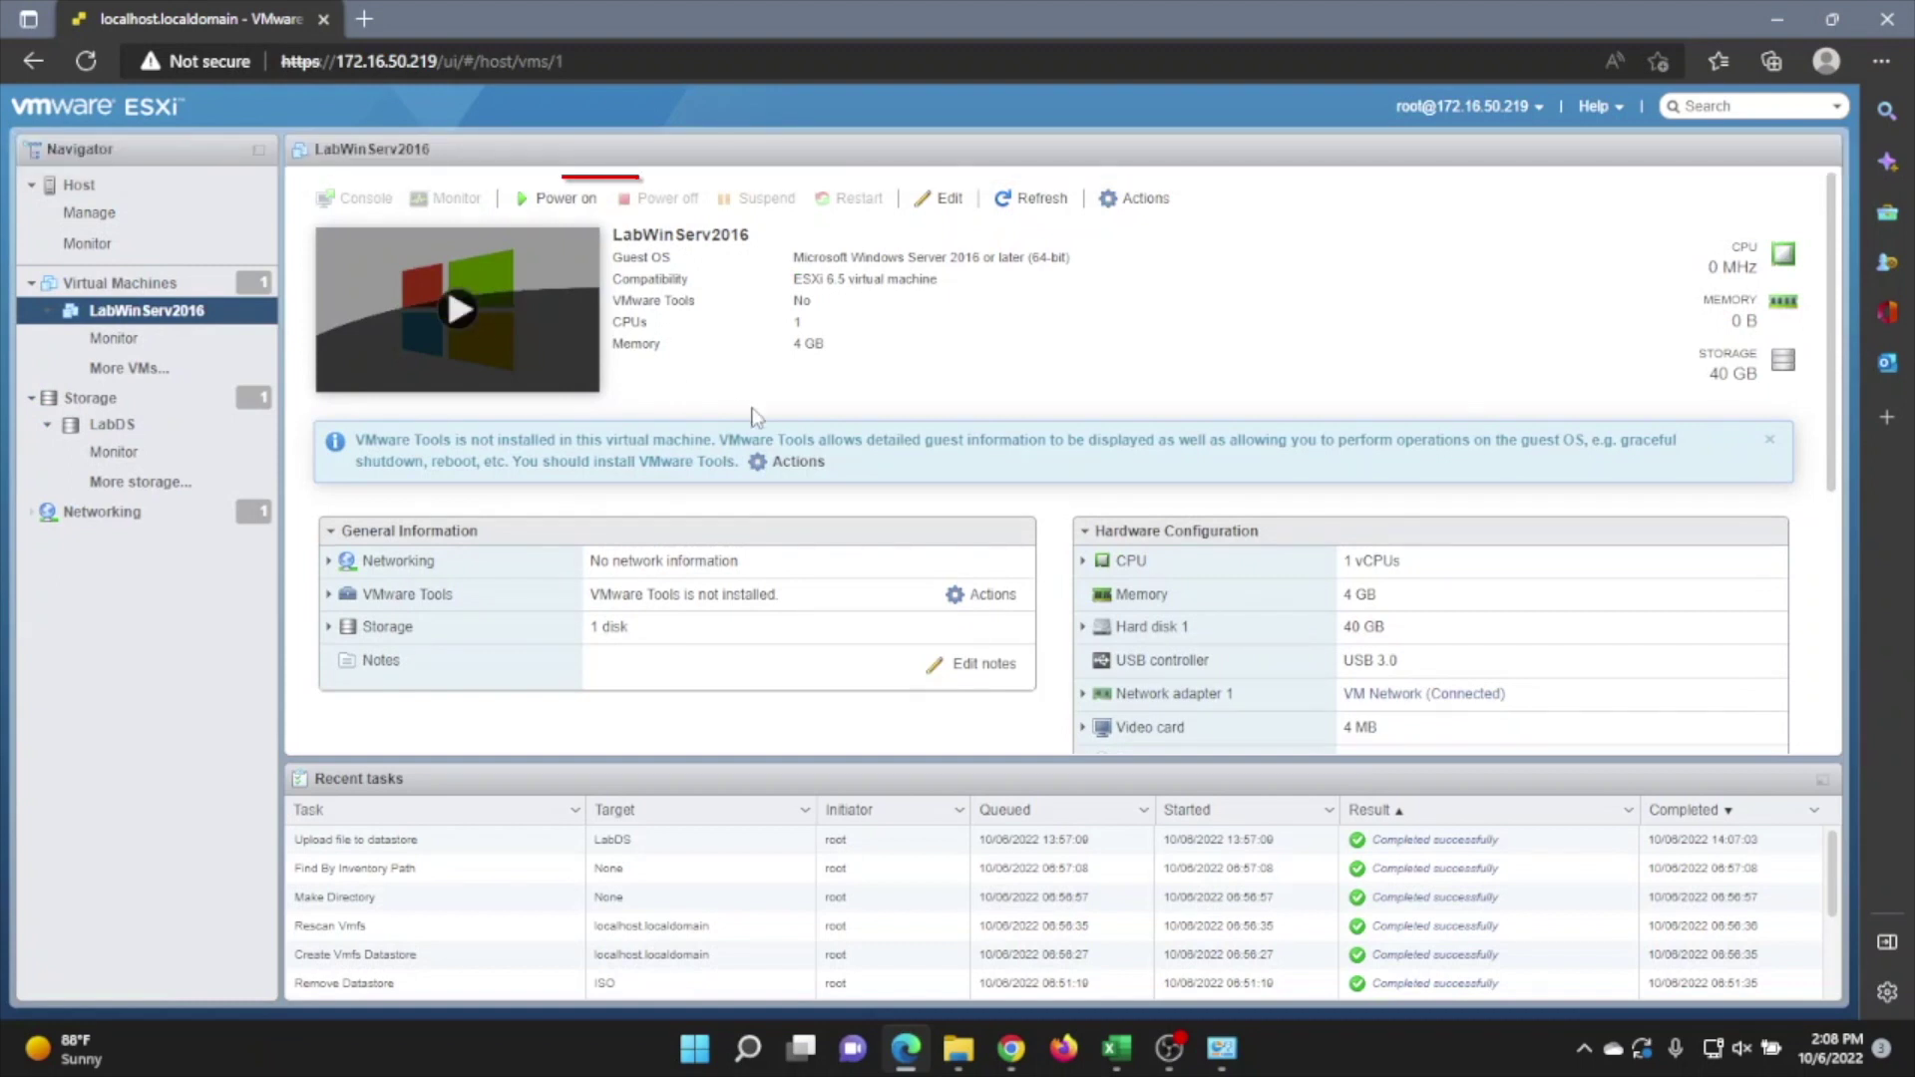
pyautogui.click(564, 198)
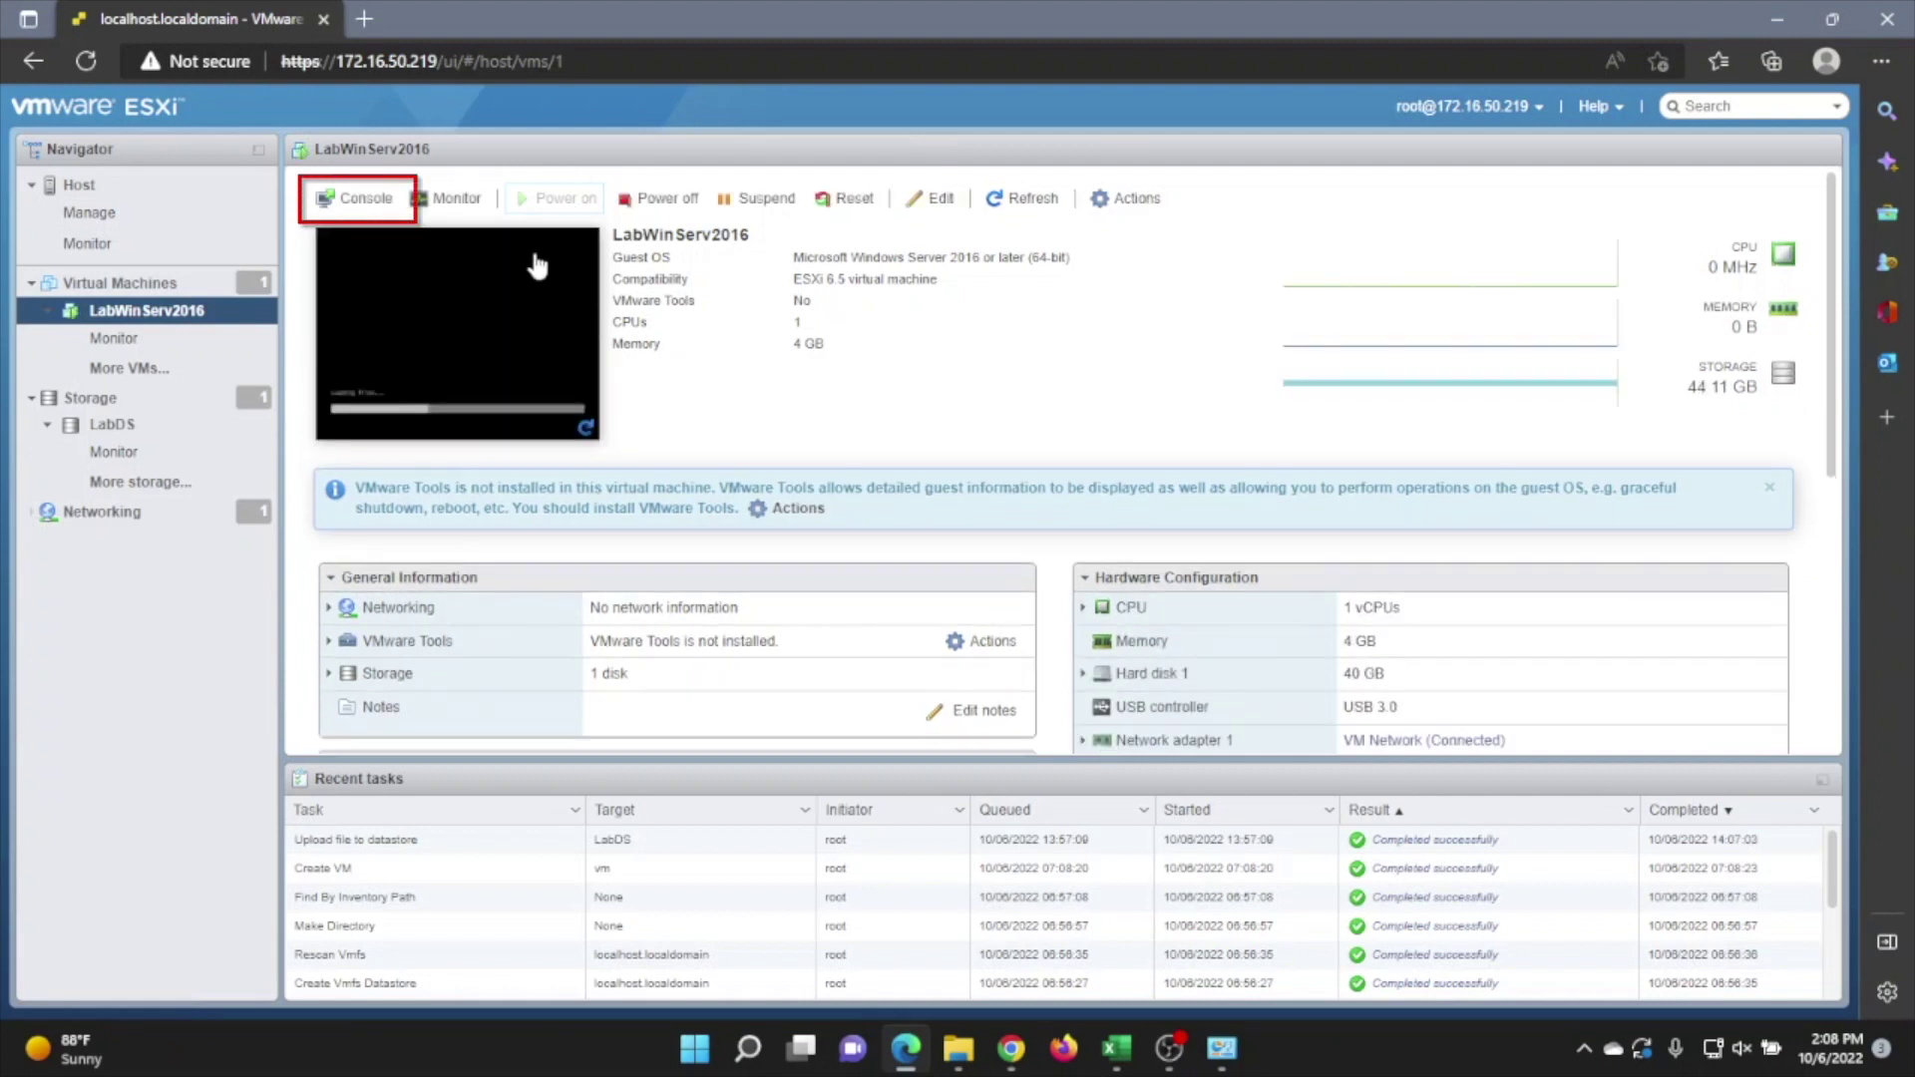
pyautogui.click(387, 204)
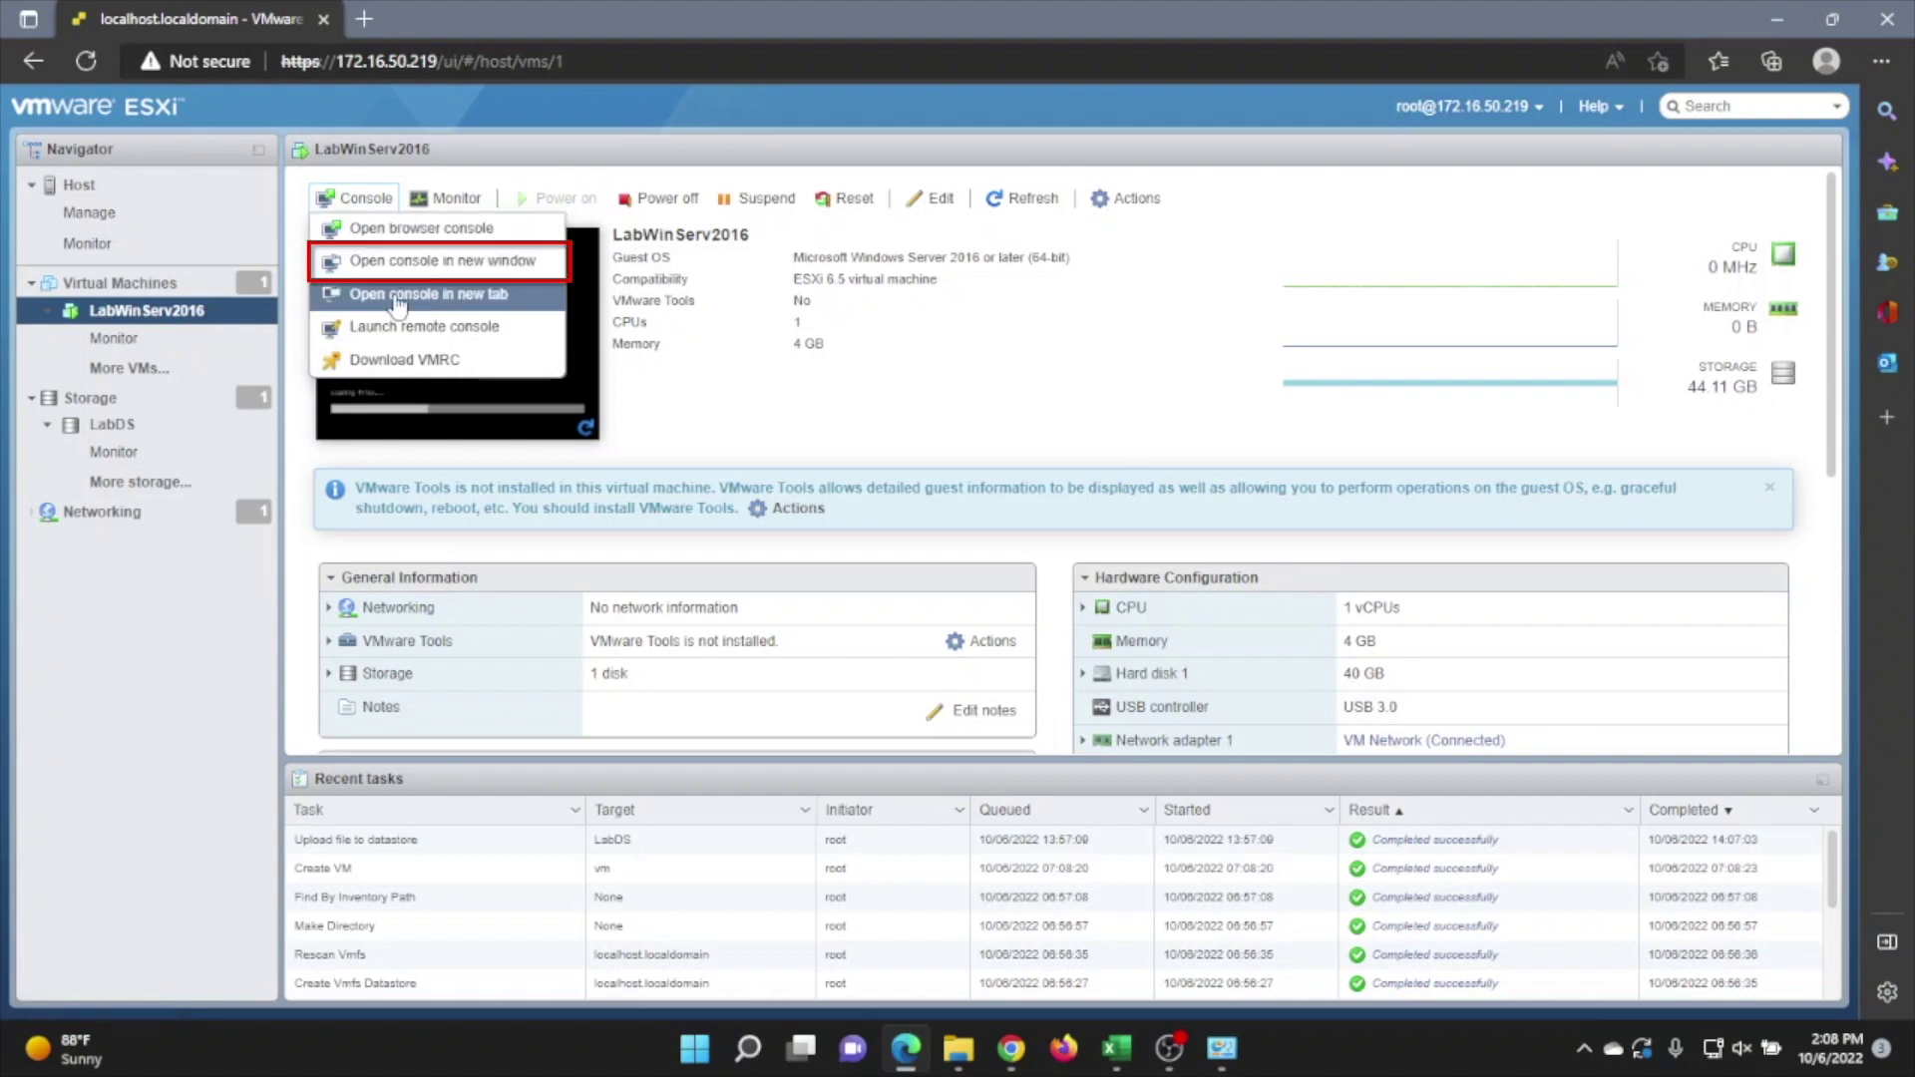
pyautogui.click(433, 263)
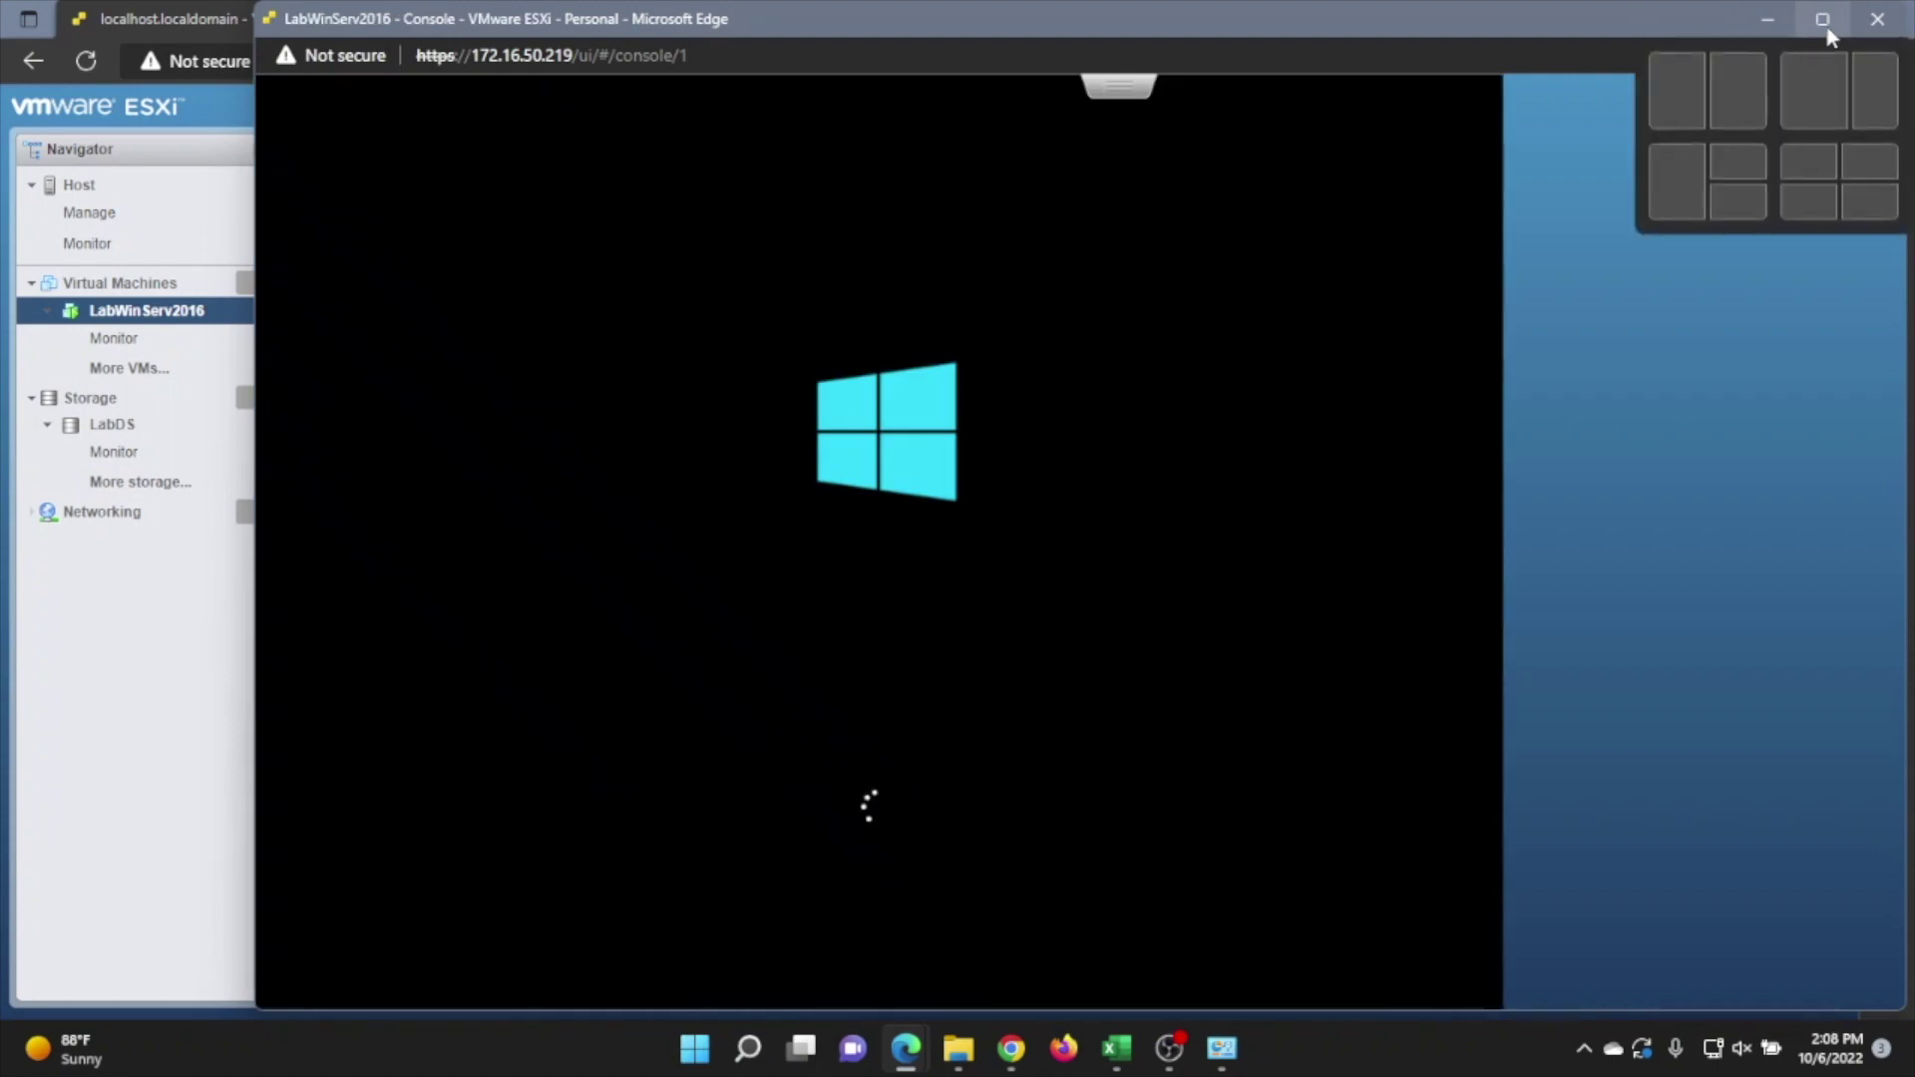
# Maximize the console, keep English (United States) defaults, and choose Install now
pyautogui.click(1818, 18)
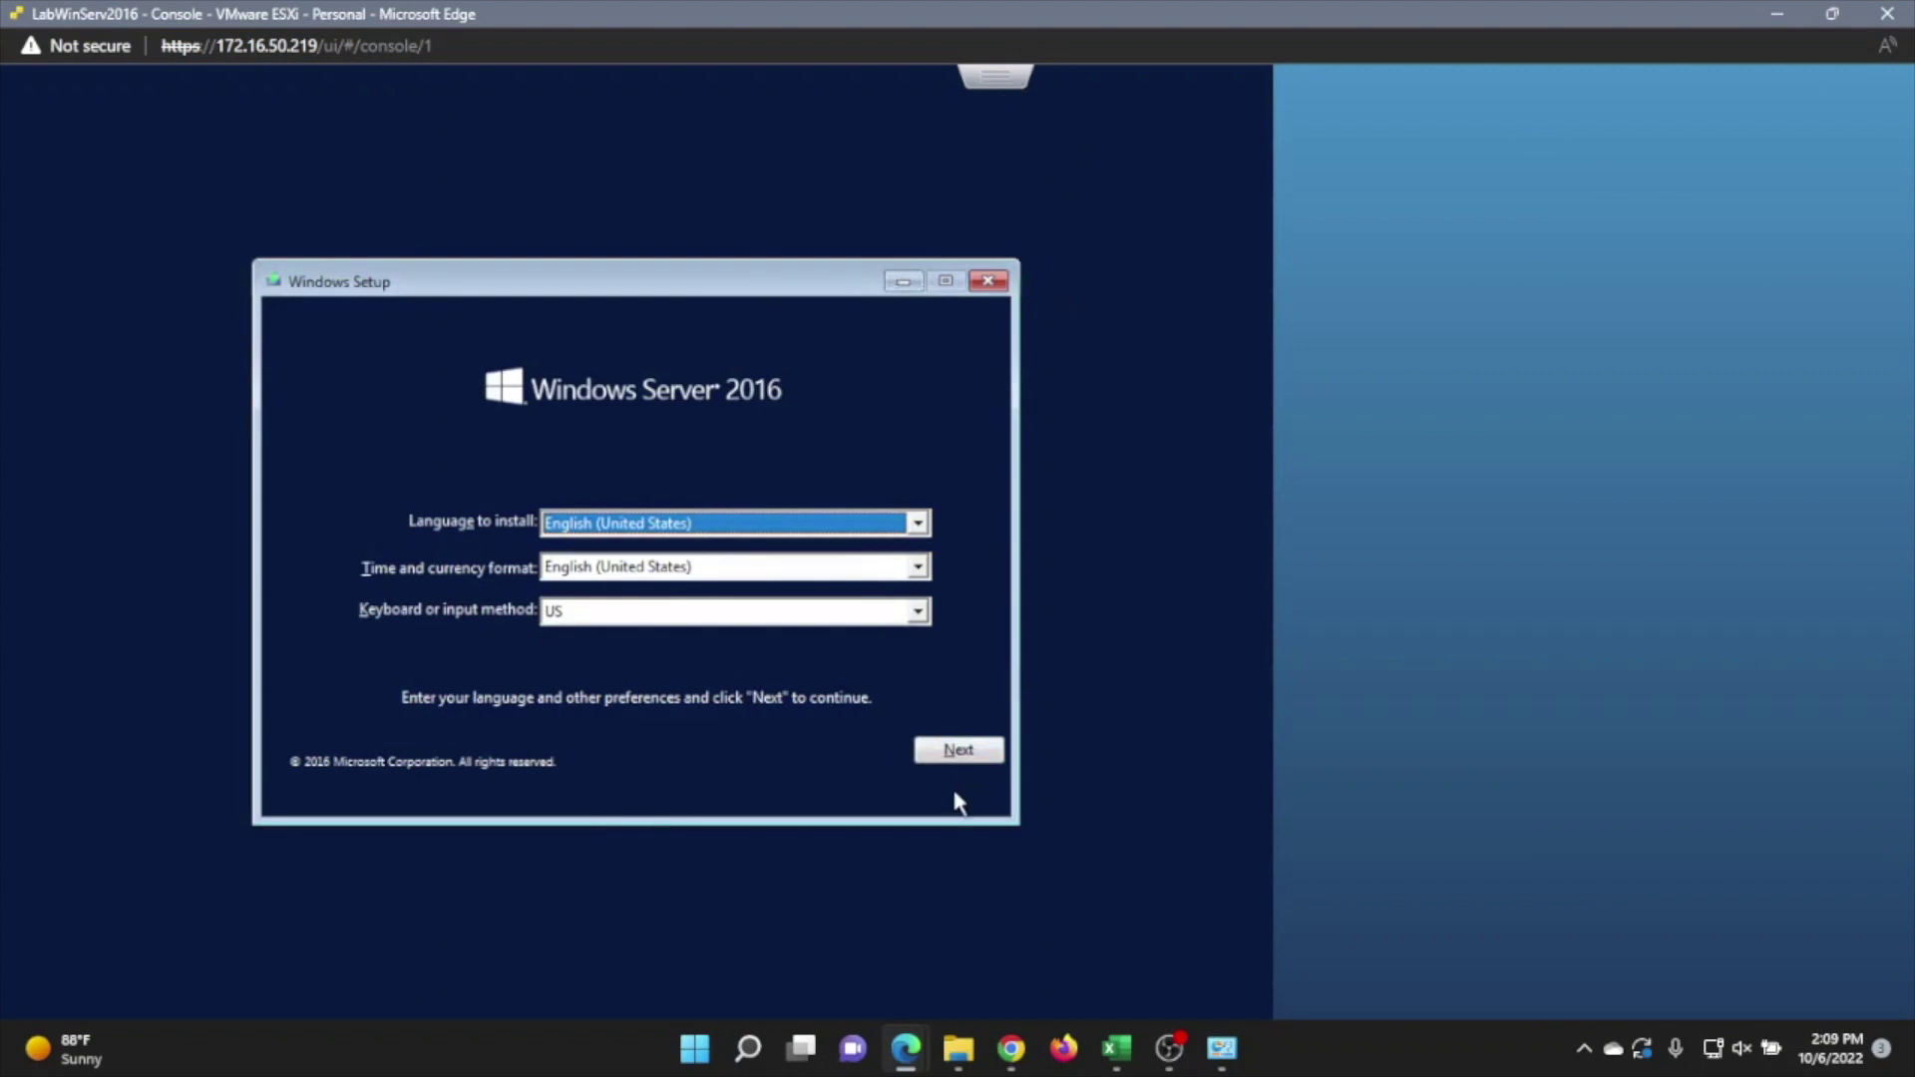
pyautogui.click(957, 756)
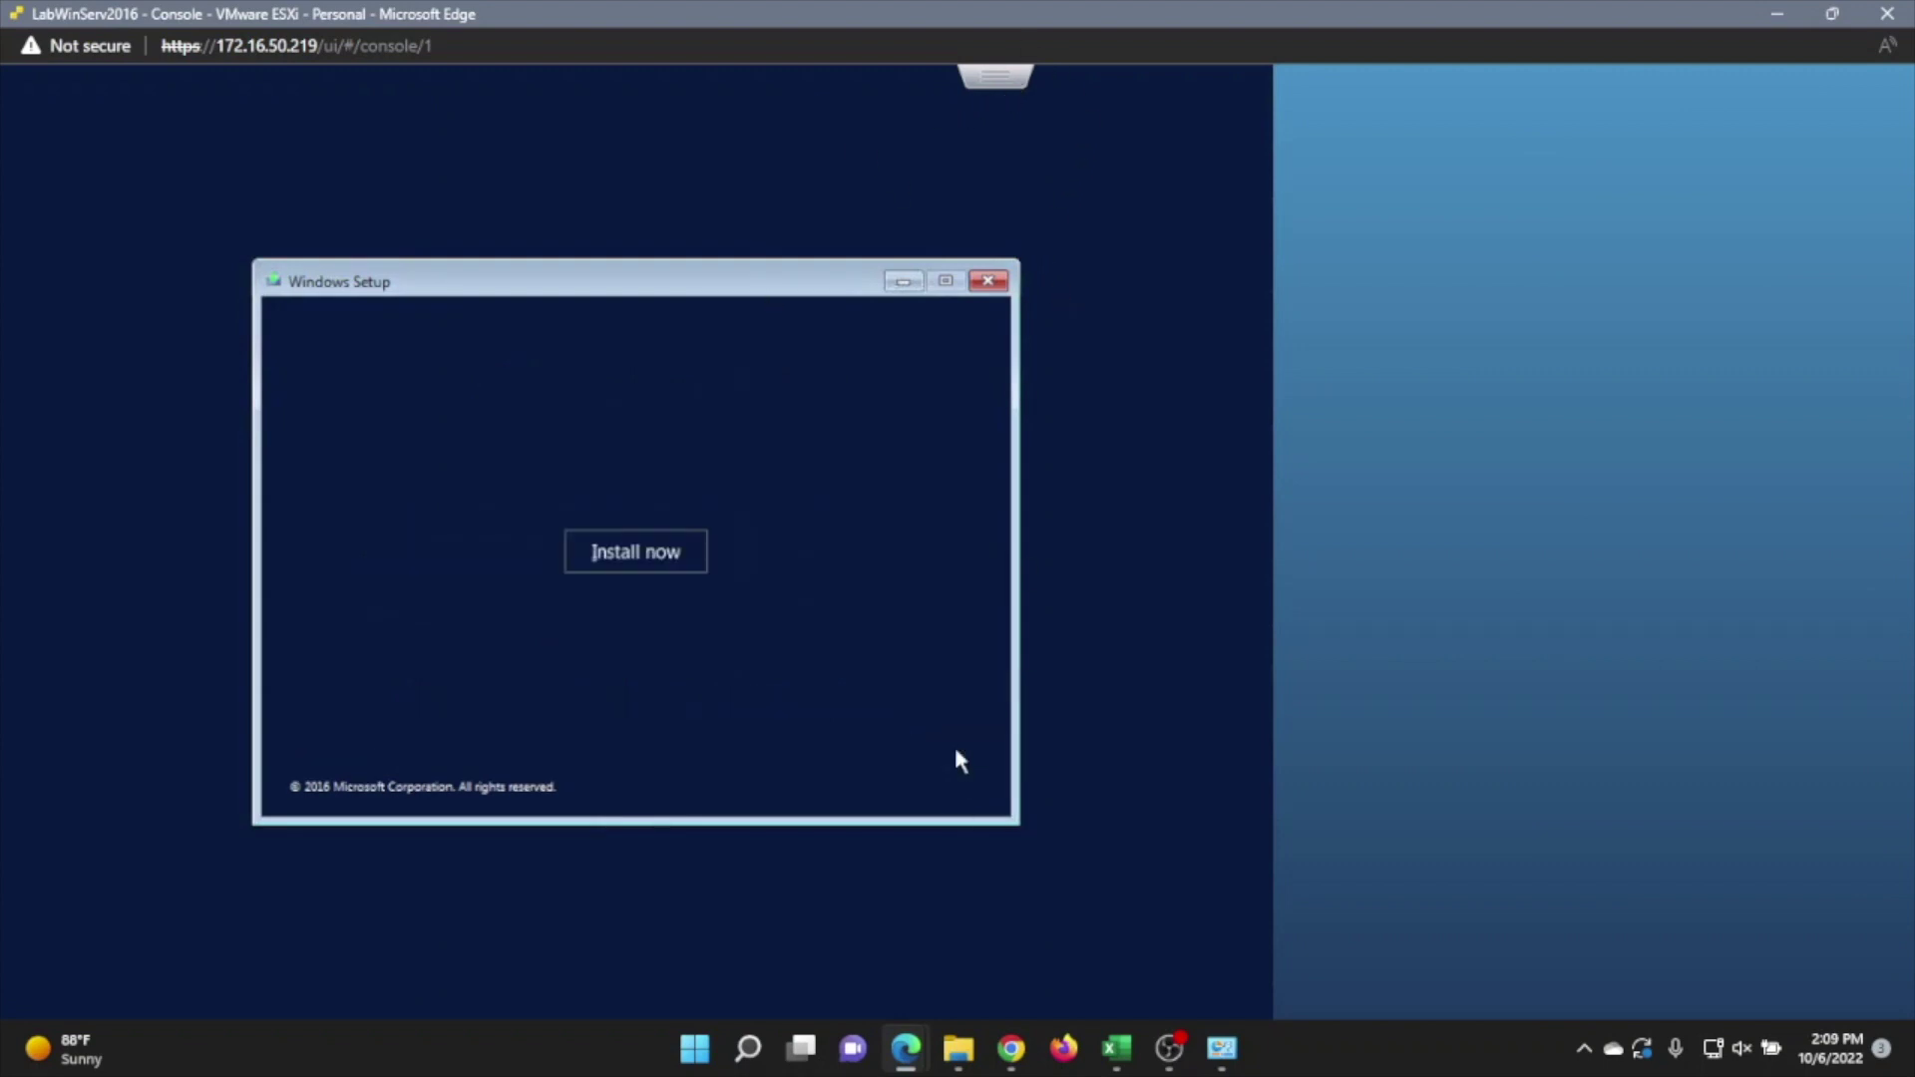
pyautogui.click(664, 552)
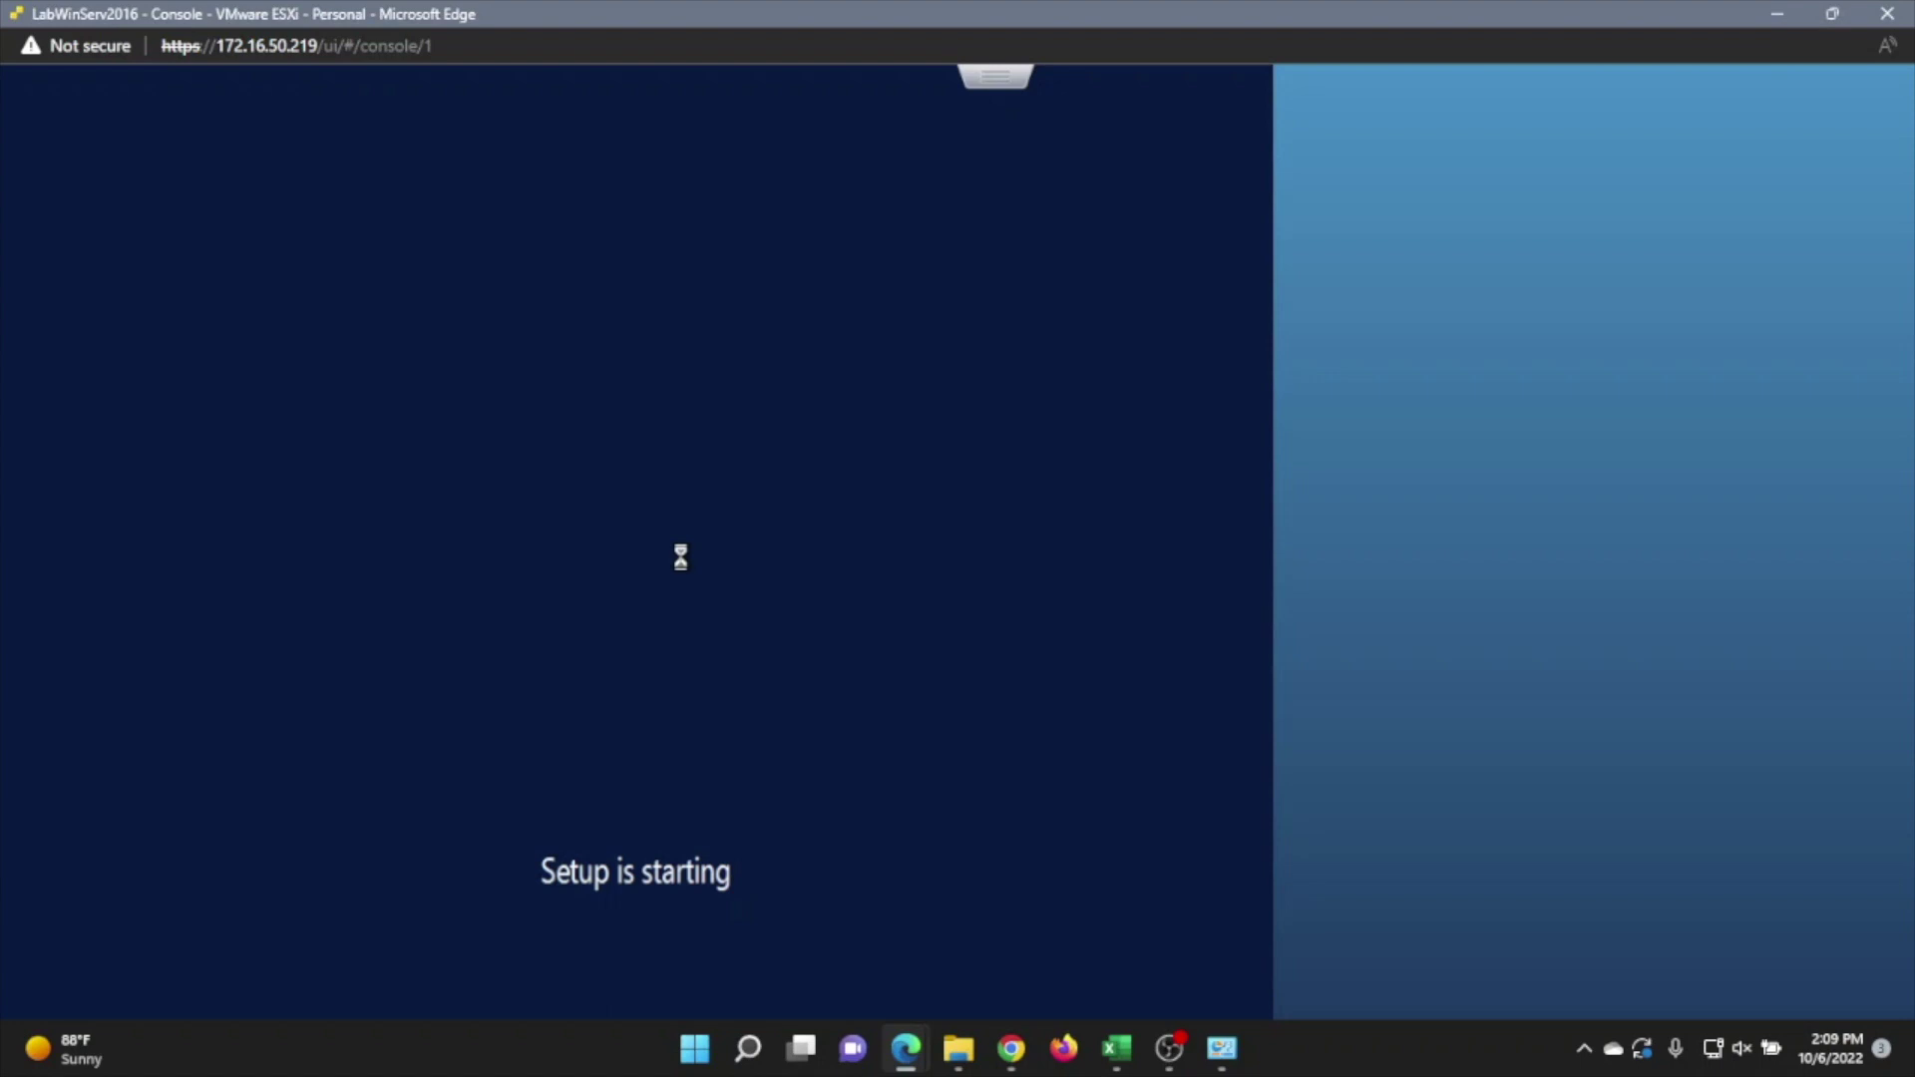
# Install Standard (Desktop Experience) as a custom Windows-only install after accepting the license
pyautogui.click(638, 388)
pyautogui.click(948, 756)
pyautogui.click(431, 697)
pyautogui.click(958, 756)
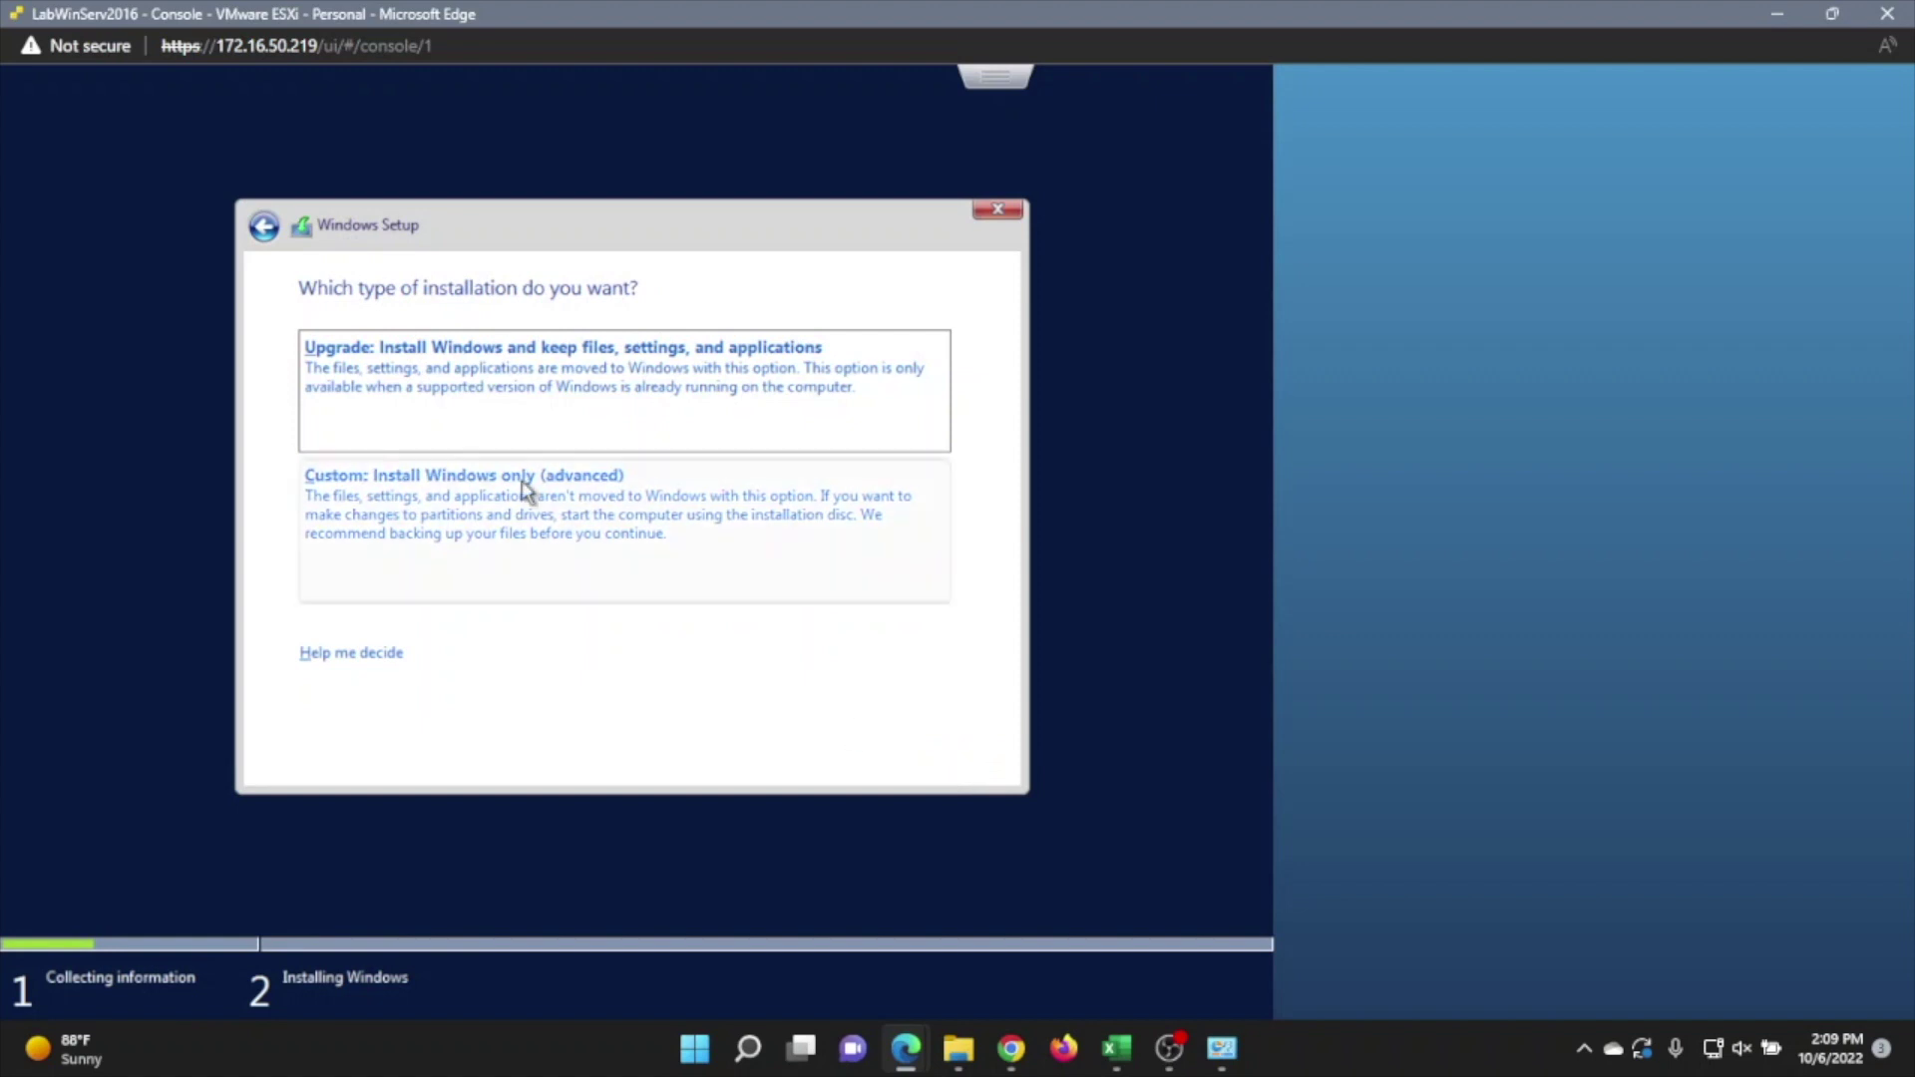
pyautogui.click(526, 492)
pyautogui.click(951, 757)
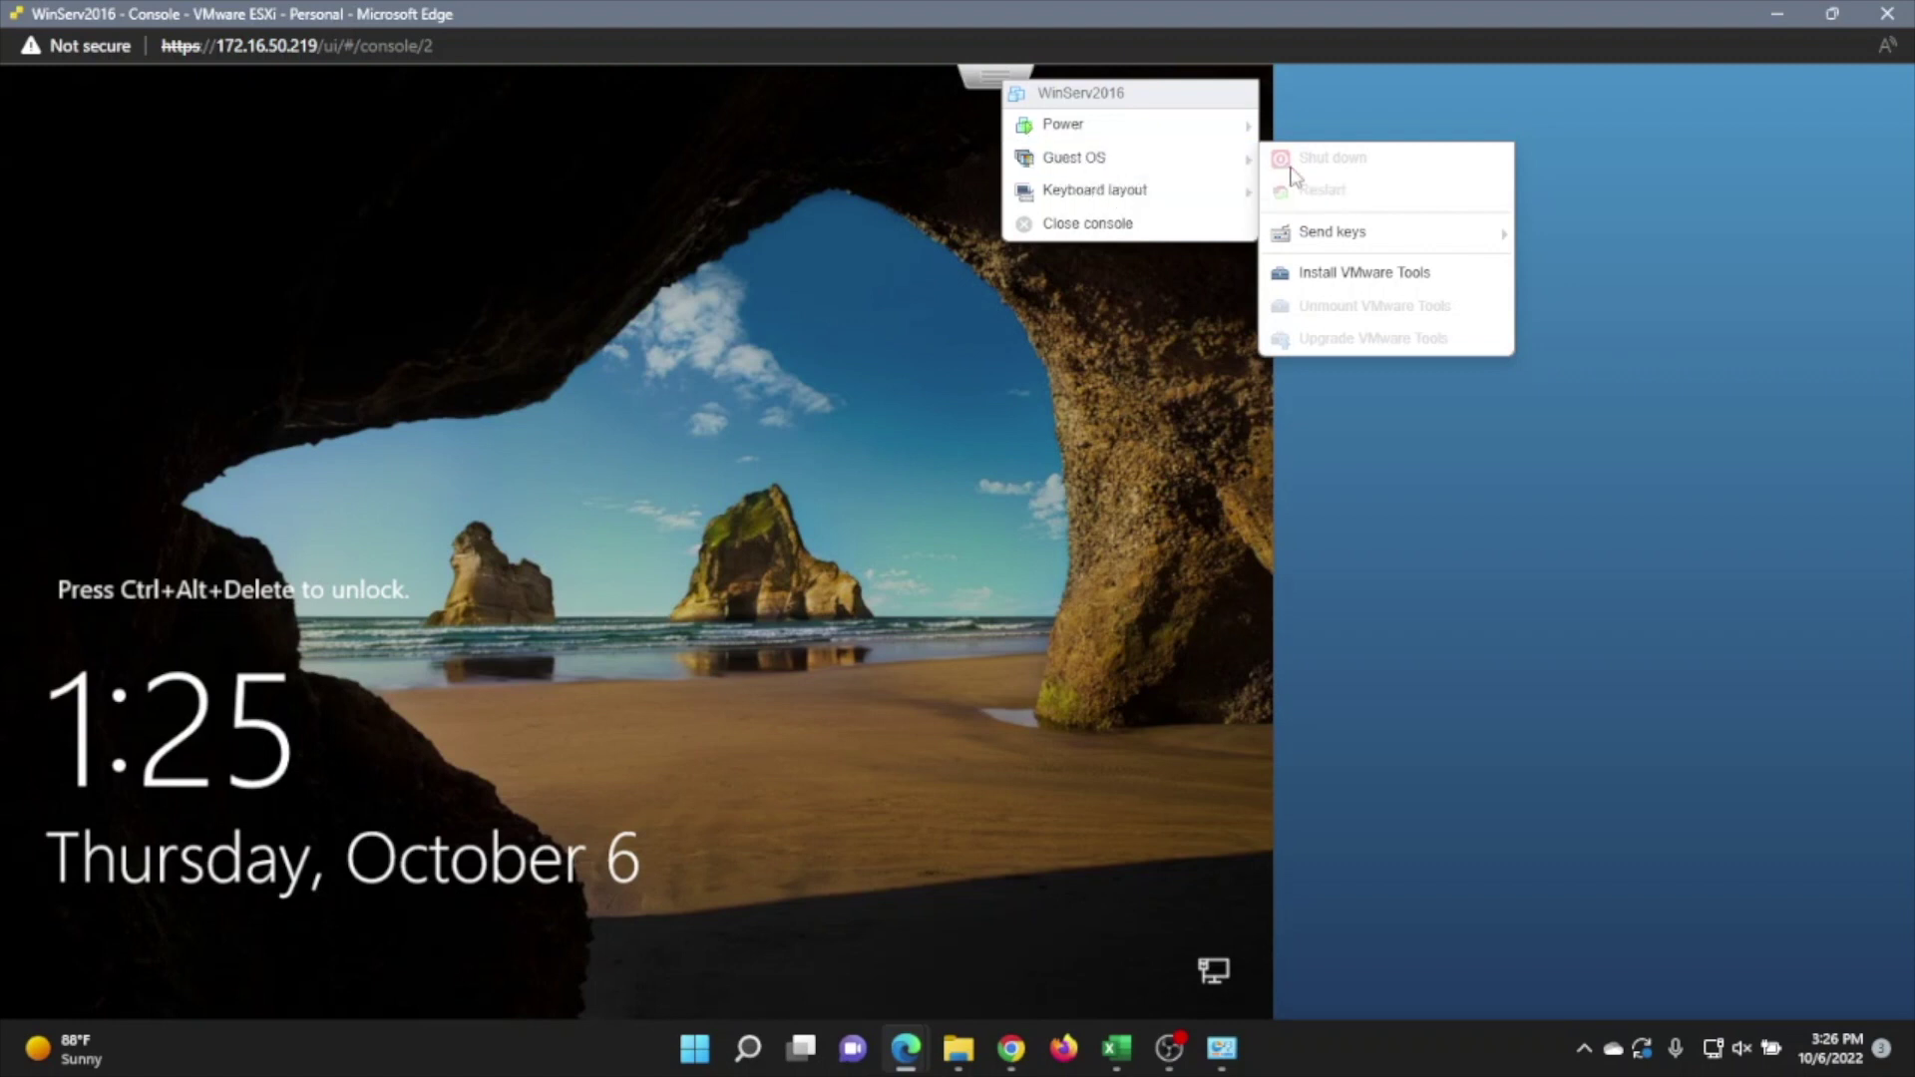
# Send Ctrl-Alt-Delete to the server and sign in as Administrator with the account password
pyautogui.moveTo(1319, 252)
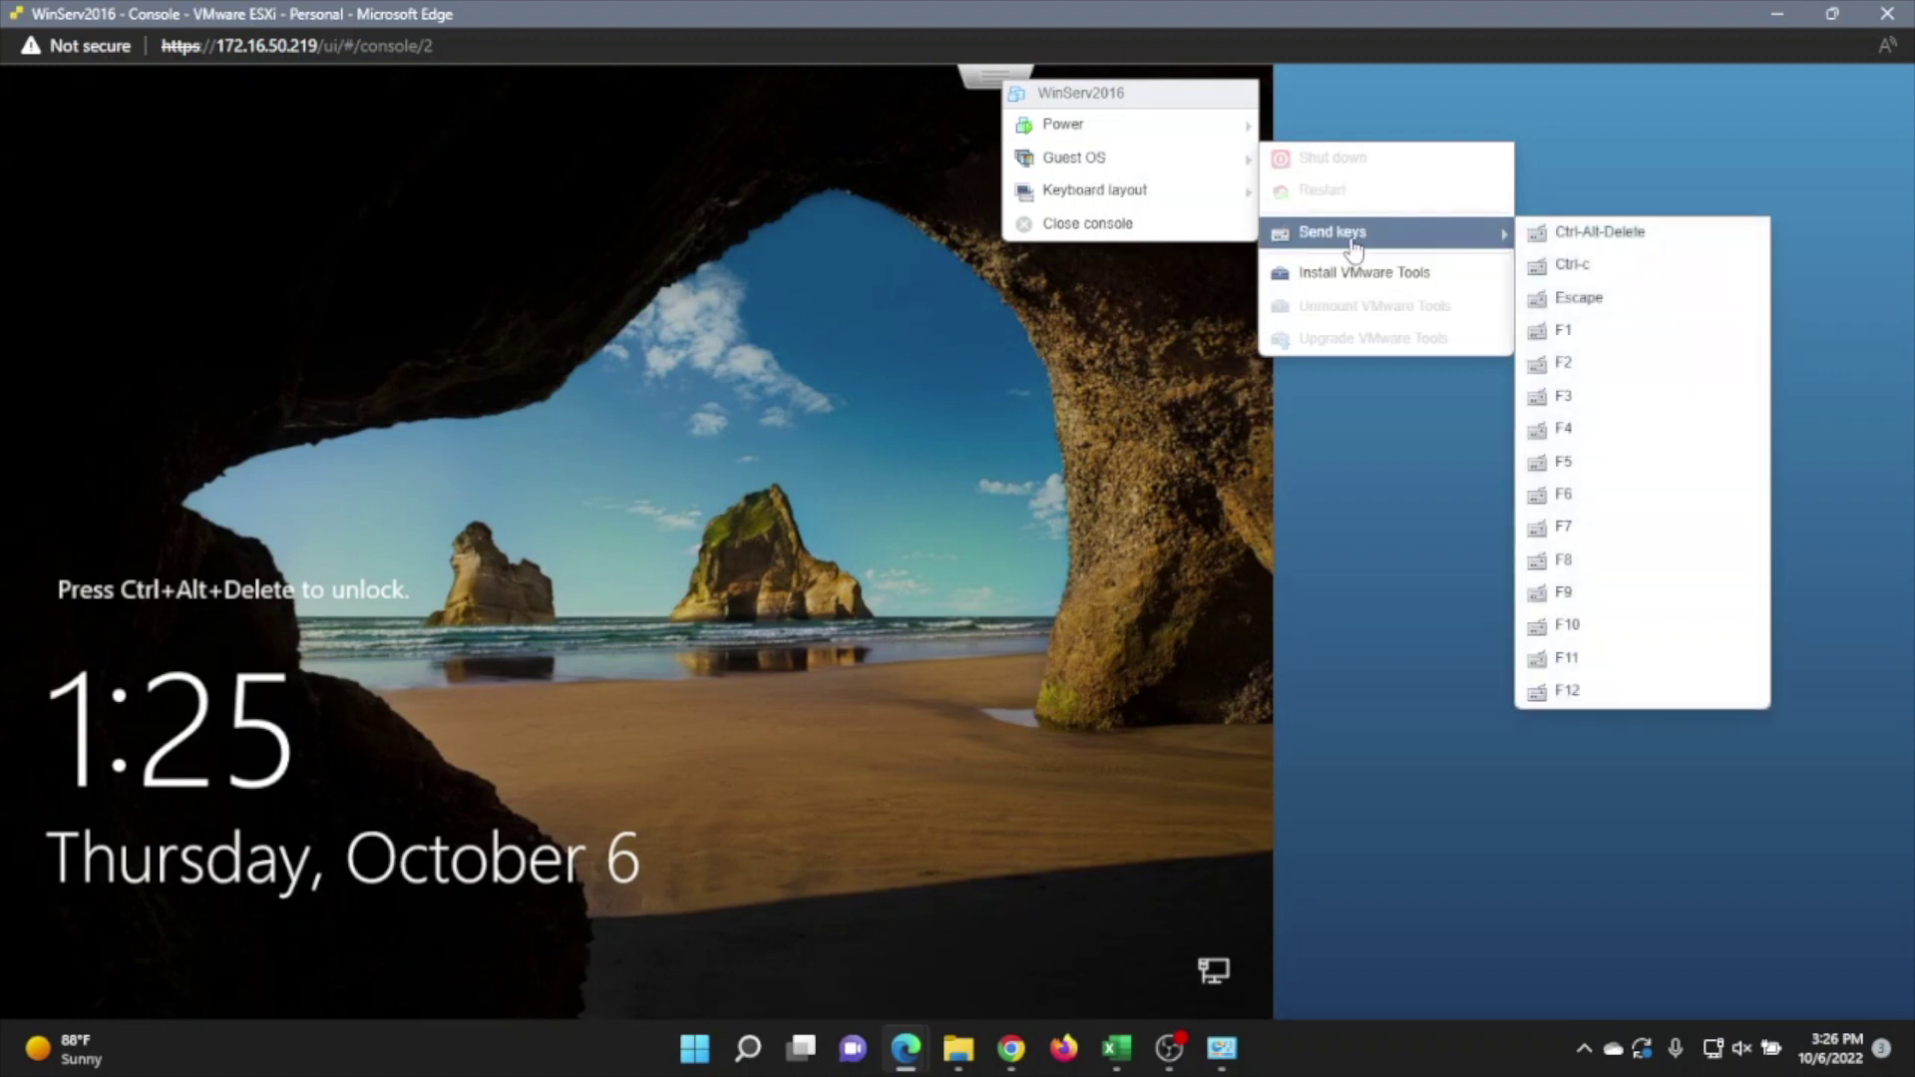
pyautogui.click(1586, 233)
pyautogui.write('*****')
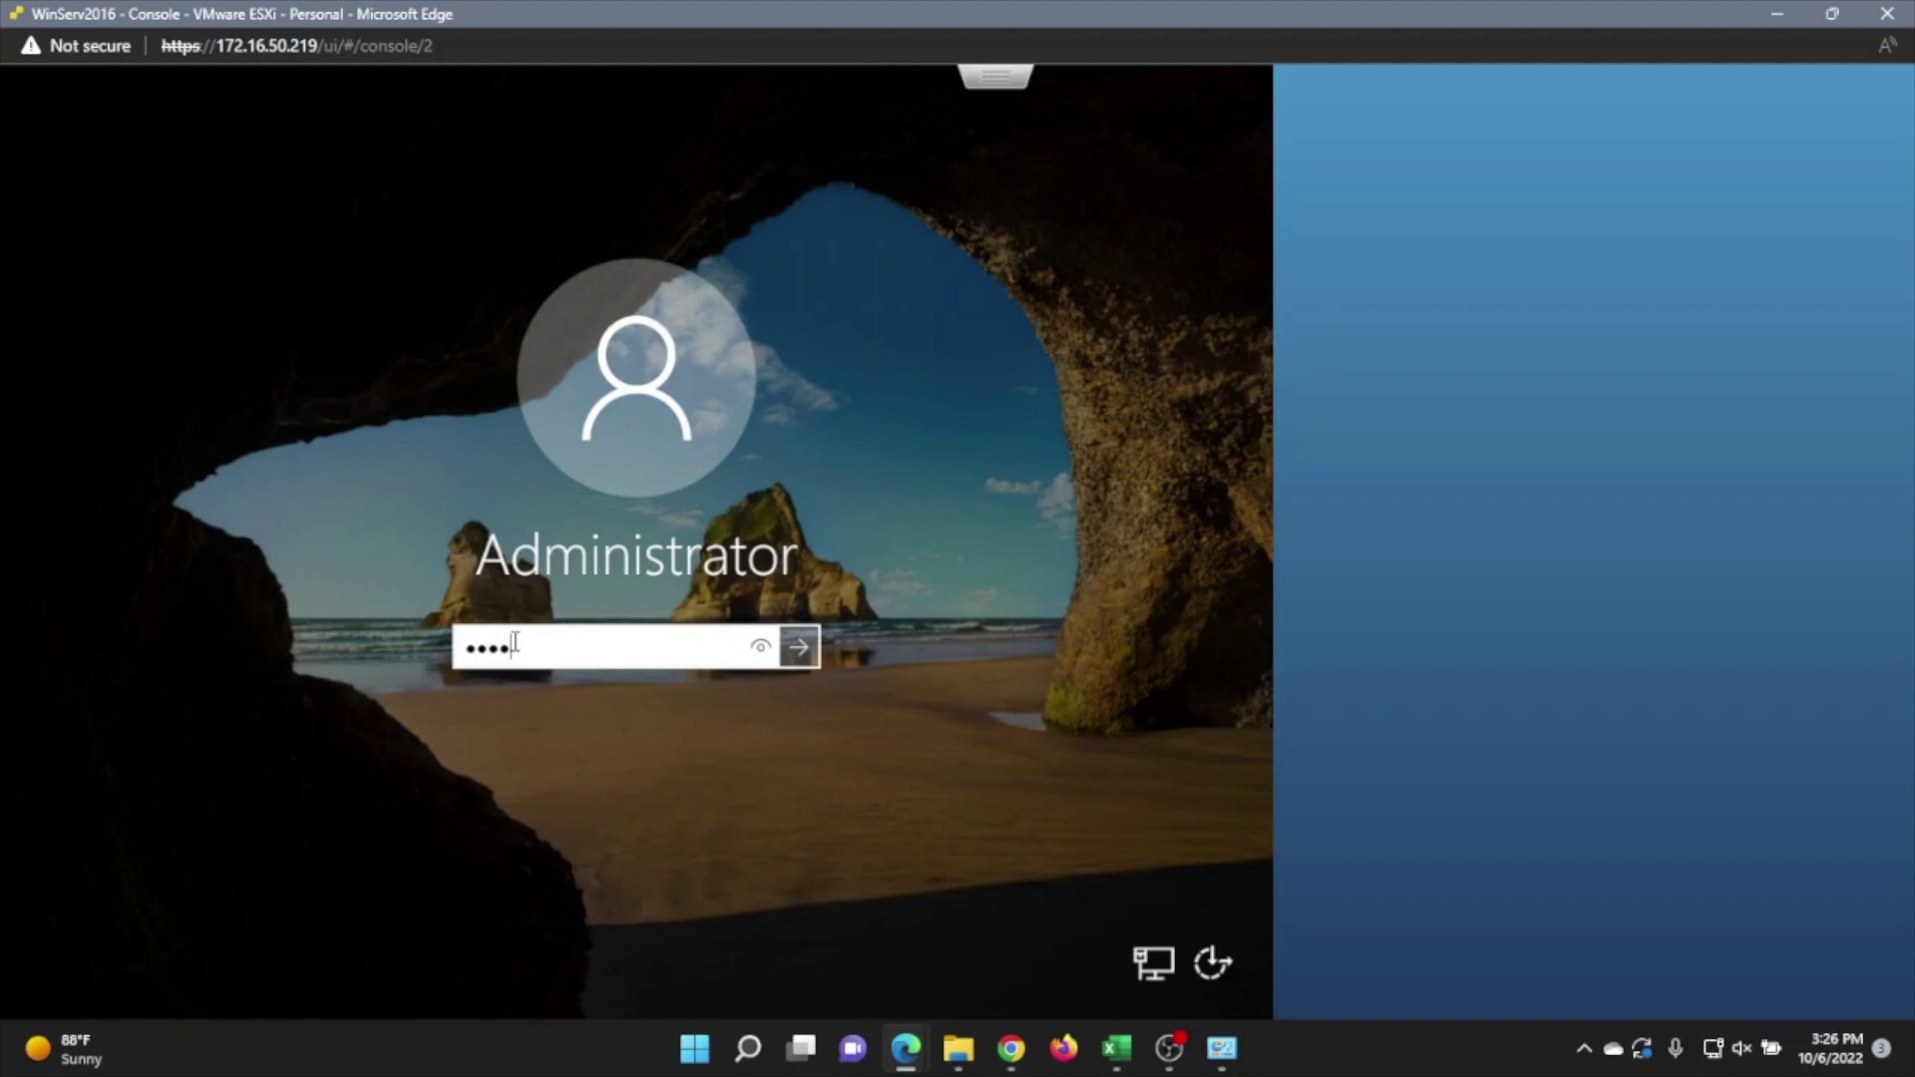
pyautogui.write('********')
pyautogui.press('Return')
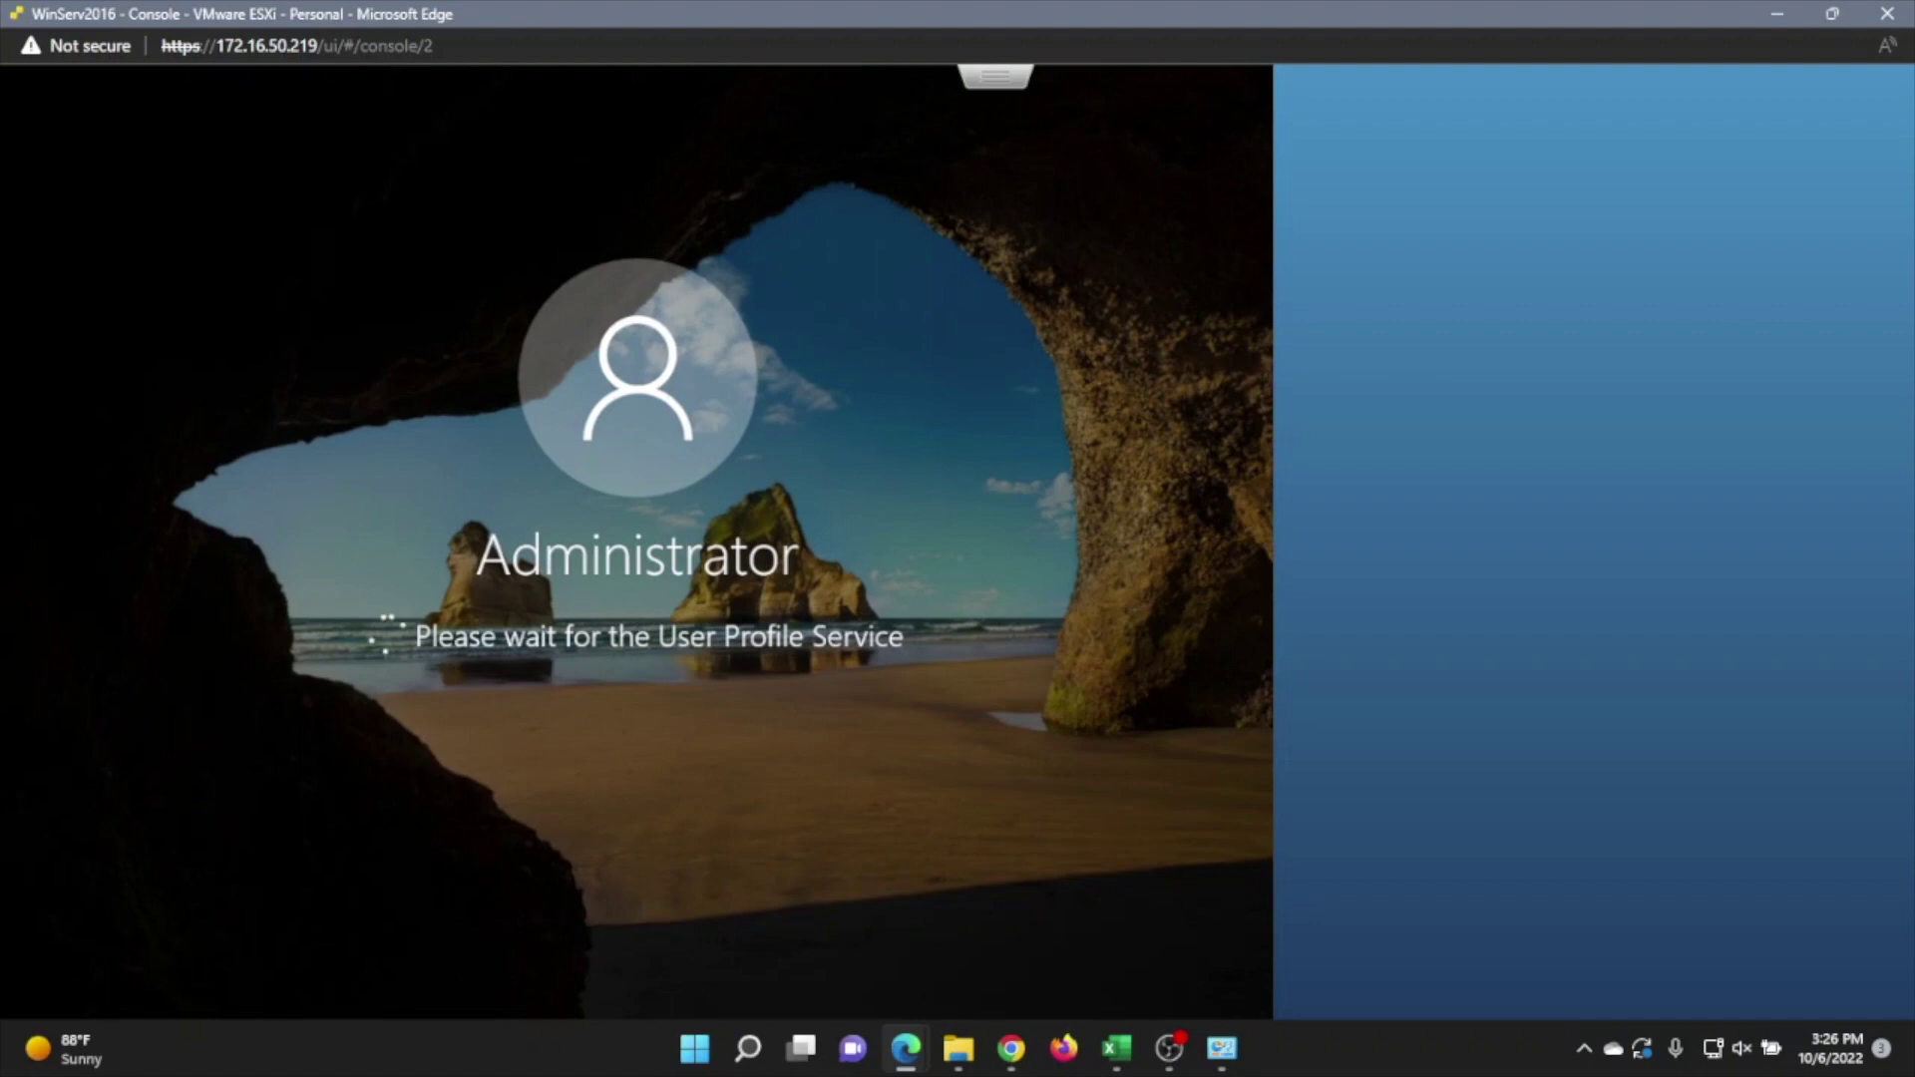